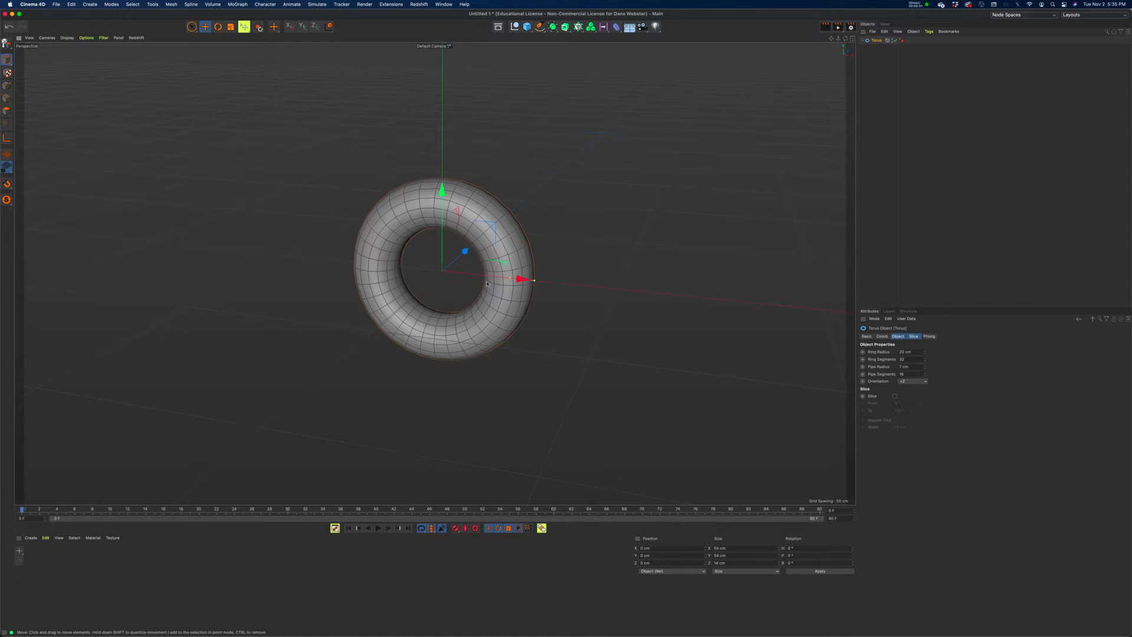
pyautogui.keyDown('alt'); pyautogui.moveTo(477, 319); pyautogui.dragTo(517, 303, button='middle'); pyautogui.keyUp('alt')
pyautogui.moveTo(517, 304)
pyautogui.keyDown('alt'); pyautogui.mouseDown()
pyautogui.moveTo(537, 280)
pyautogui.moveTo(526, 294)
pyautogui.mouseUp(); pyautogui.keyUp('alt')
pyautogui.keyDown('alt'); pyautogui.moveTo(526, 294); pyautogui.dragTo(473, 286, button='middle'); pyautogui.keyUp('alt')
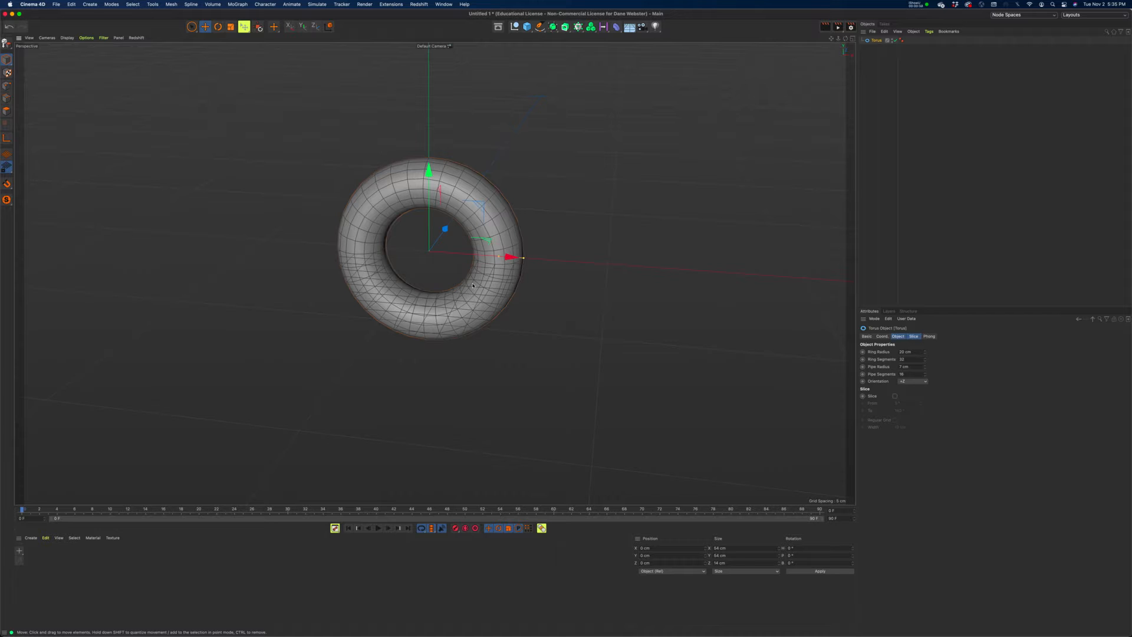
pyautogui.keyDown('alt'); pyautogui.moveTo(454, 329); pyautogui.dragTo(471, 299, button='middle'); pyautogui.keyUp('alt')
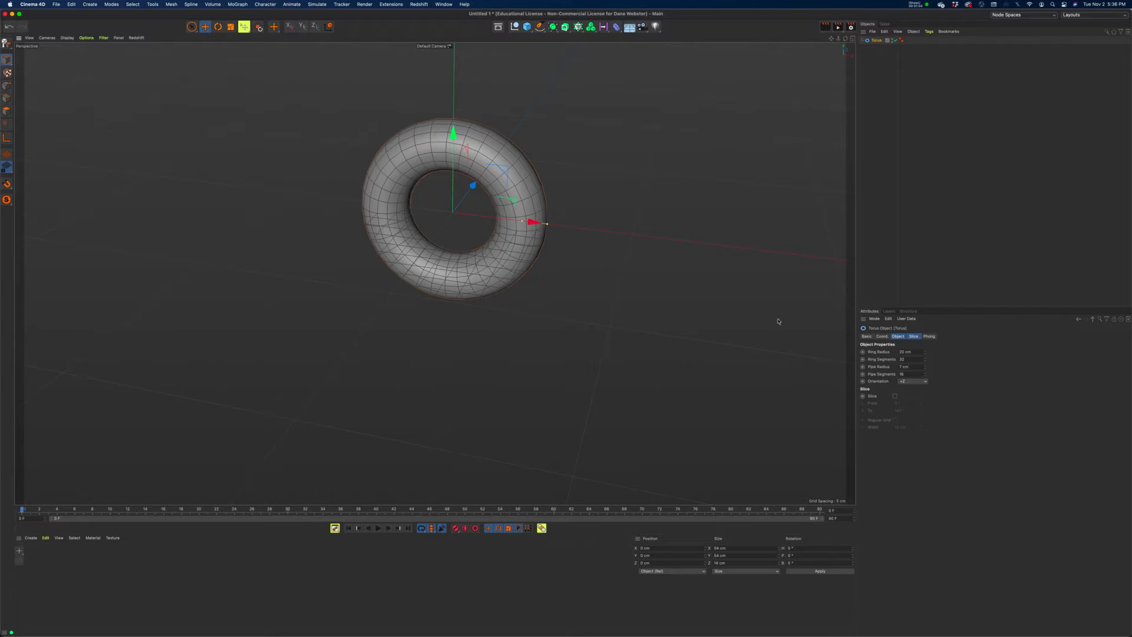
pyautogui.keyDown('alt'); pyautogui.moveTo(428, 338); pyautogui.dragTo(446, 313); pyautogui.keyUp('alt')
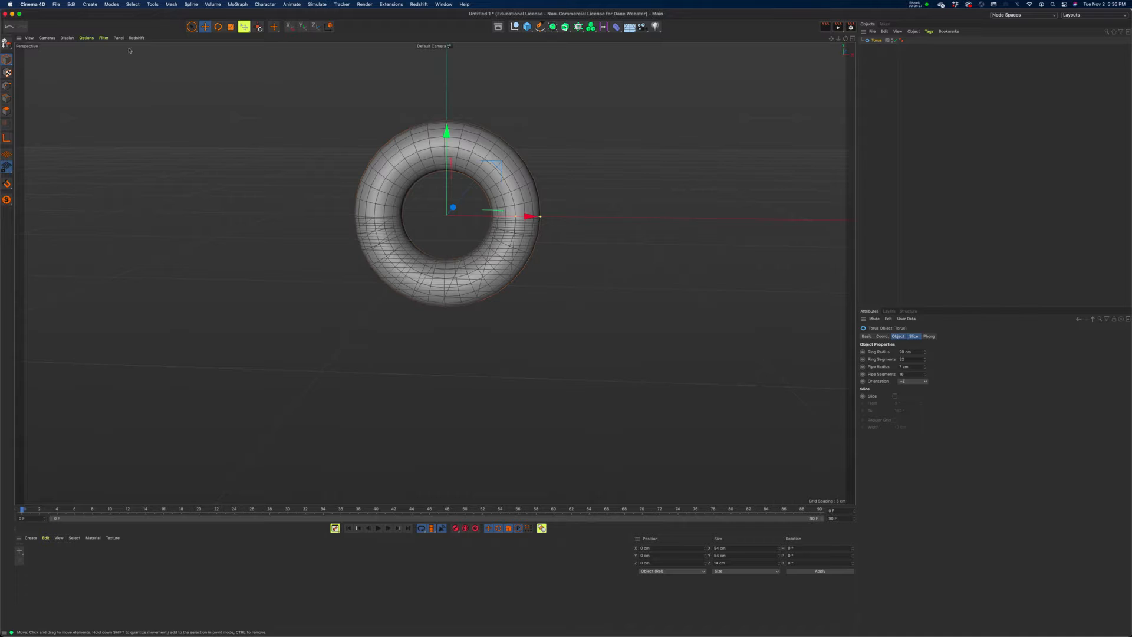
# Hide the grid in the perspective view
pyautogui.click(104, 38)
pyautogui.click(140, 188)
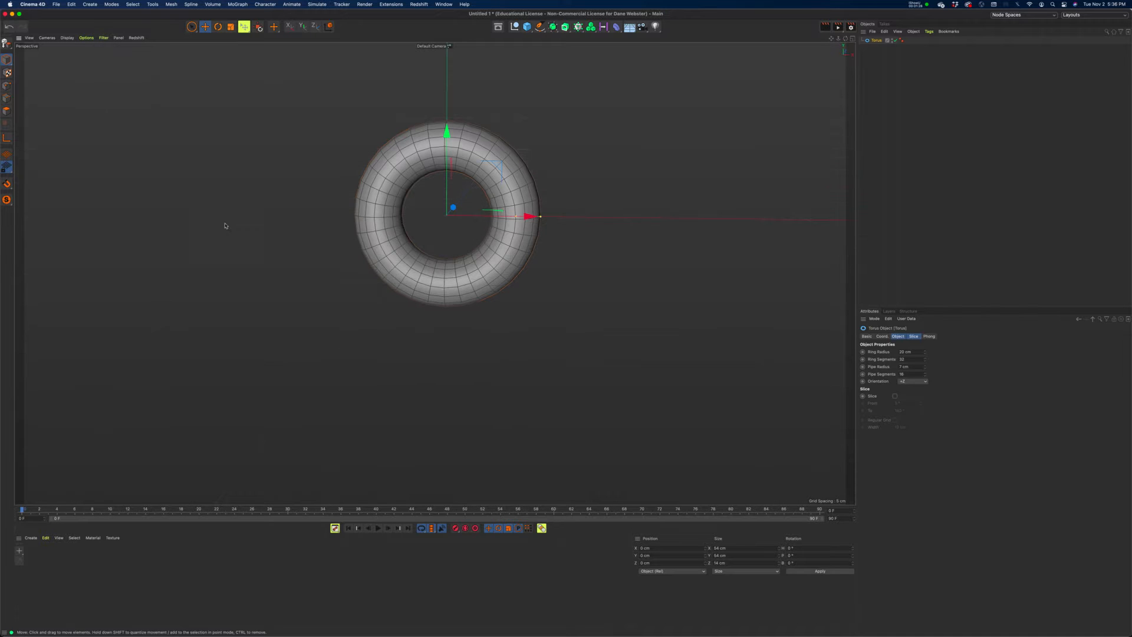
pyautogui.keyDown('alt'); pyautogui.moveTo(485, 306); pyautogui.dragTo(472, 355, button='middle'); pyautogui.keyUp('alt')
pyautogui.keyDown('alt'); pyautogui.moveTo(445, 337); pyautogui.dragTo(585, 242); pyautogui.keyUp('alt')
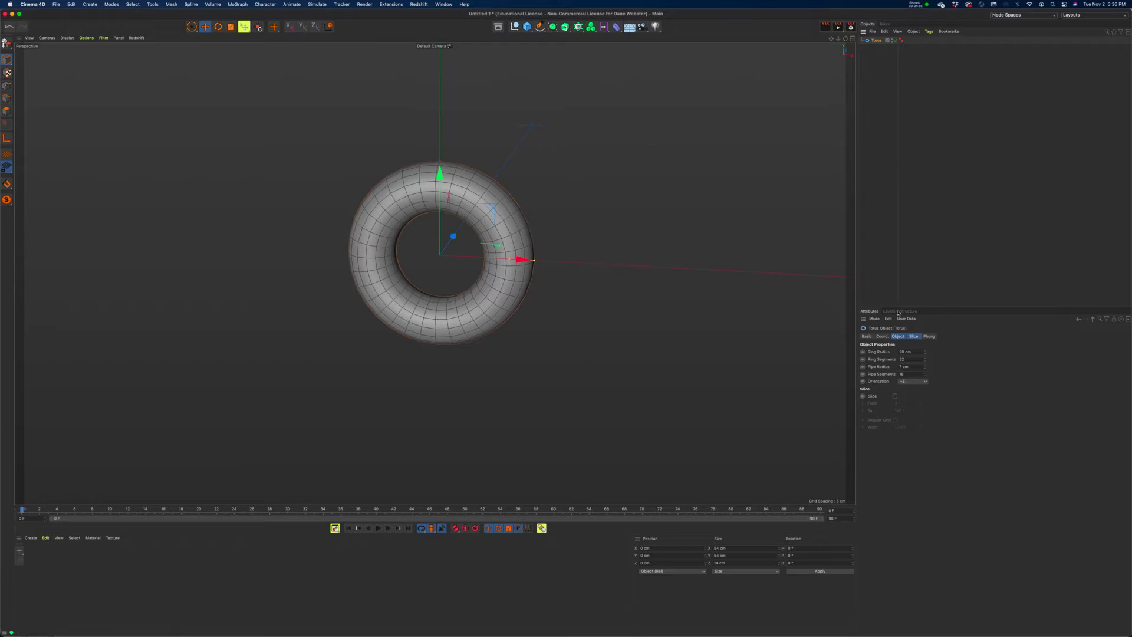
# Enable the Slice option on the torus
pyautogui.click(900, 338)
pyautogui.click(915, 338)
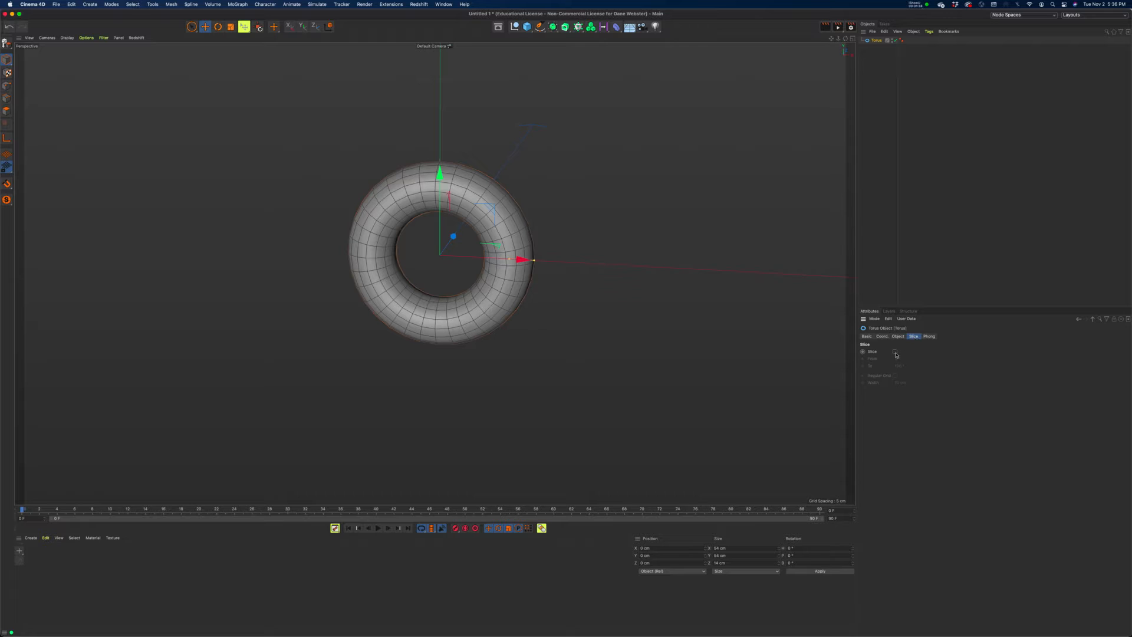
pyautogui.click(895, 352)
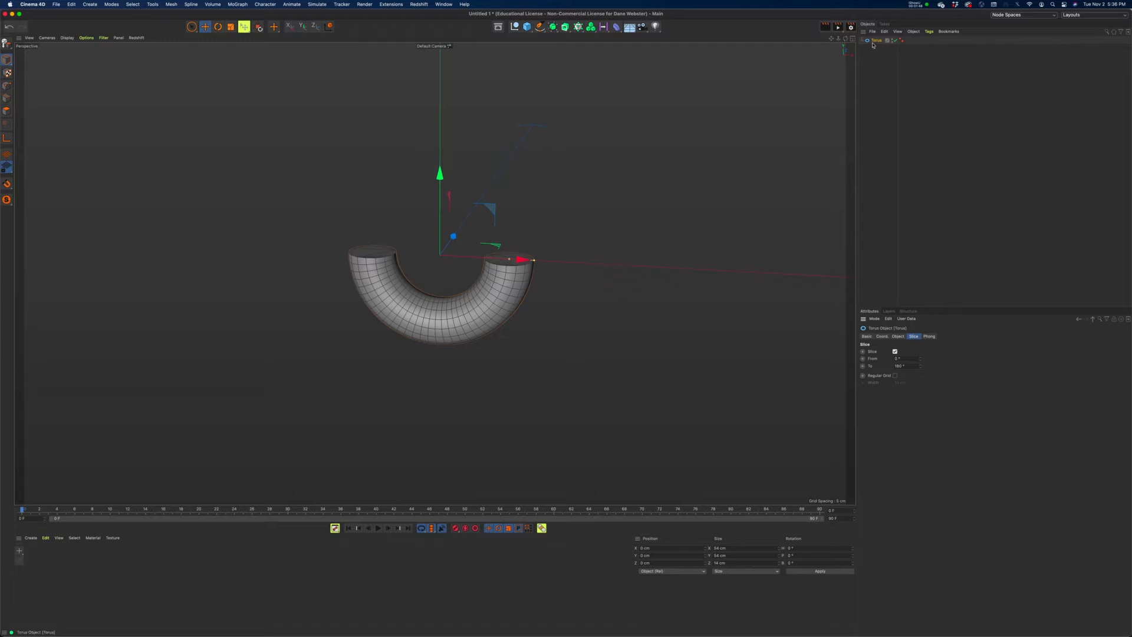
pyautogui.moveTo(443, 177); pyautogui.dragTo(440, 248)
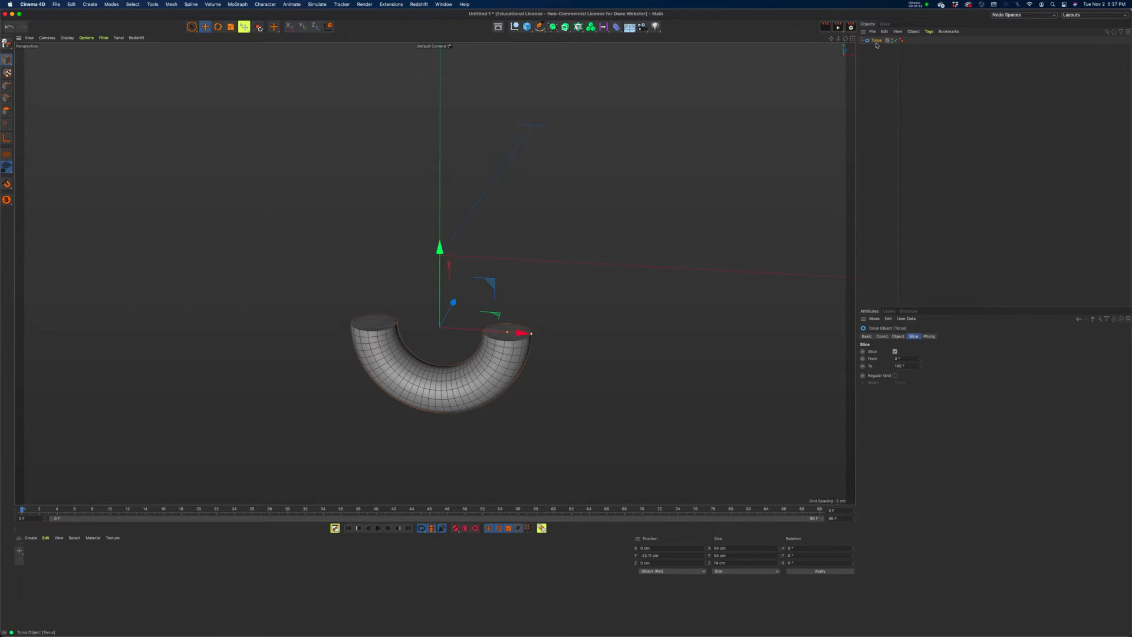
pyautogui.keyDown('ctrl'); pyautogui.moveTo(878, 43); pyautogui.dragTo(878, 49); pyautogui.keyUp('ctrl')
pyautogui.press('super+z')
pyautogui.press('super+z')
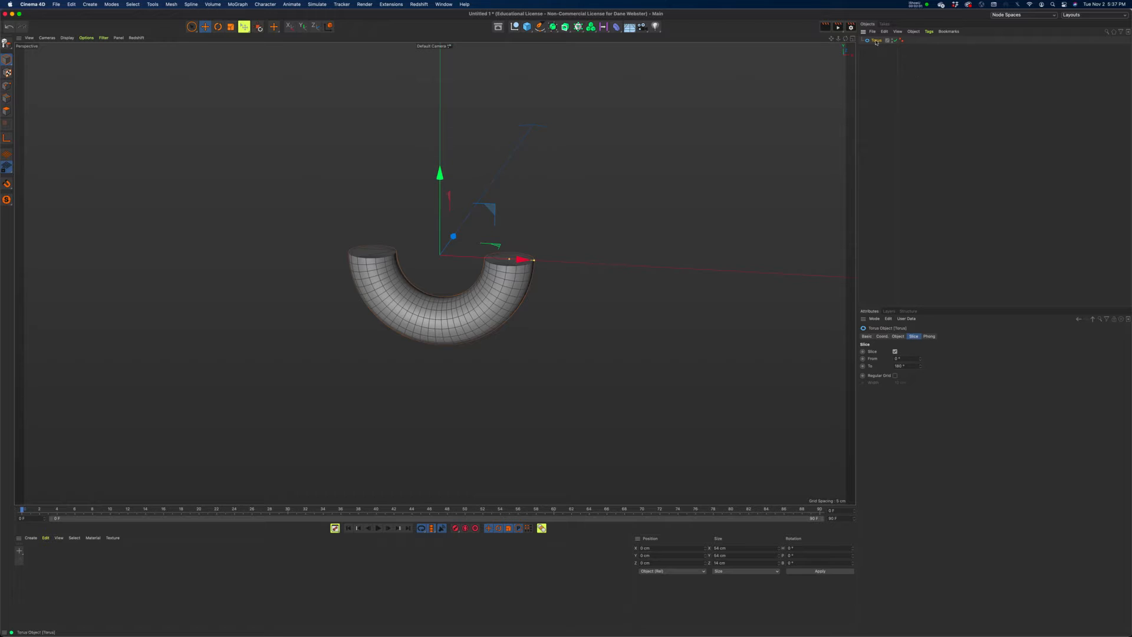
# Duplicate the half torus and move the copy about 25 cm down along the Y axis
pyautogui.keyDown('ctrl'); pyautogui.moveTo(876, 42); pyautogui.dragTo(880, 50); pyautogui.keyUp('ctrl')
pyautogui.click(878, 47)
pyautogui.moveTo(441, 181); pyautogui.dragTo(437, 275)
# Set the original torus's slice to run from 180° to 360°
pyautogui.click(877, 40)
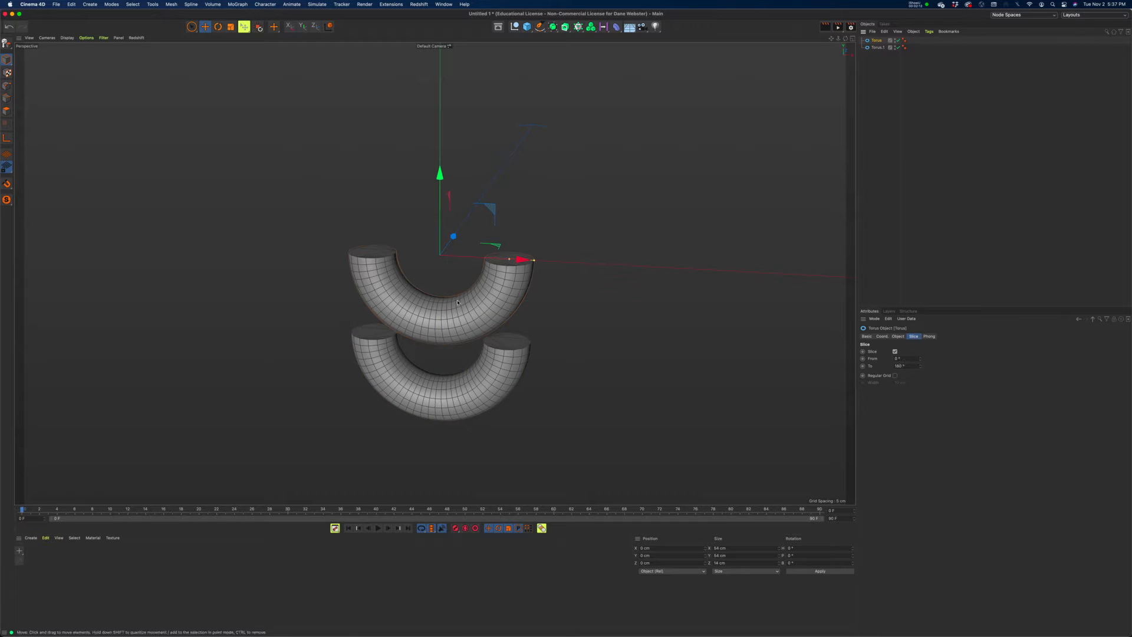
pyautogui.click(920, 357)
pyautogui.moveTo(921, 360); pyautogui.dragTo(839, 356)
pyautogui.write('1')
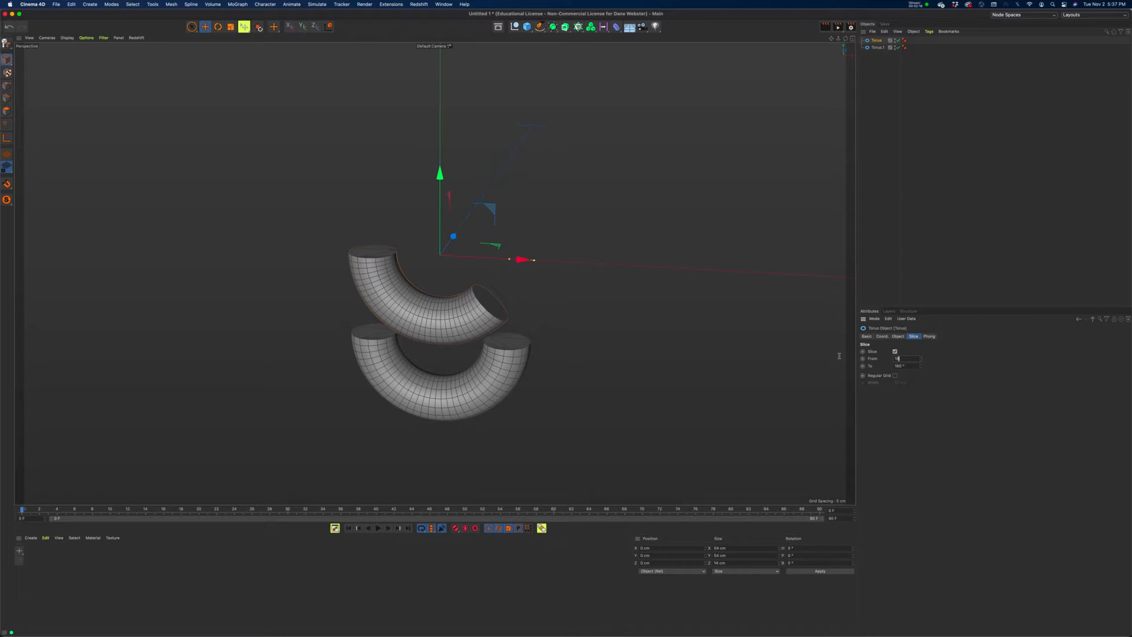
pyautogui.write('80')
pyautogui.press('Tab')
pyautogui.write('360')
pyautogui.press('Return')
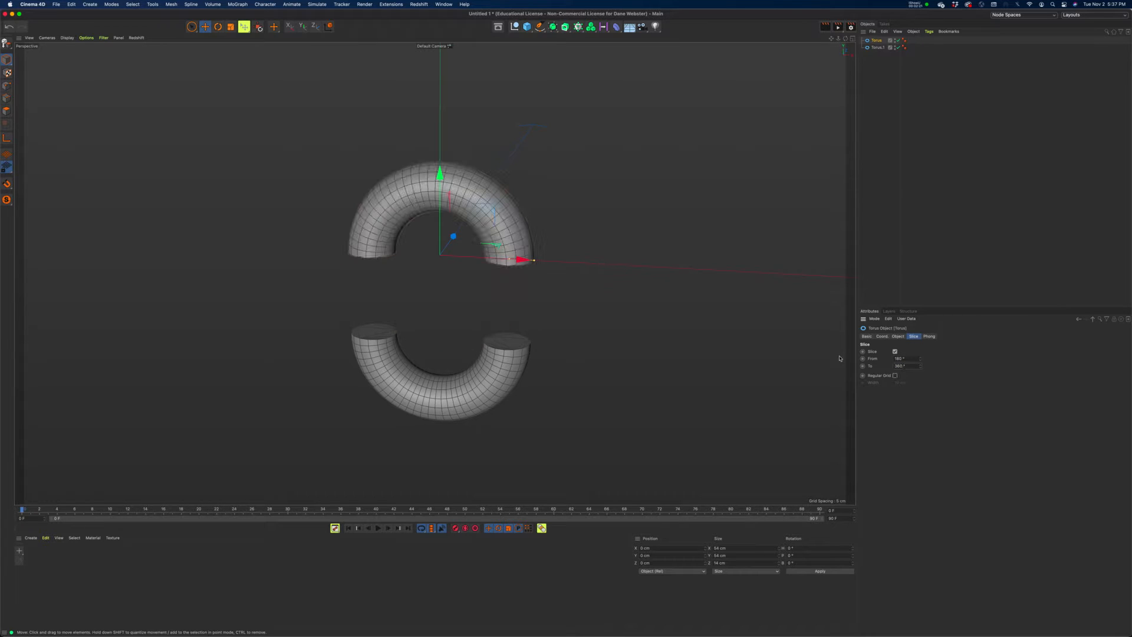
# Examine the cut ends of the two half rings from above and below
pyautogui.moveTo(554, 276)
pyautogui.keyDown('alt'); pyautogui.mouseDown()
pyautogui.moveTo(607, 212)
pyautogui.moveTo(560, 276)
pyautogui.moveTo(578, 237)
pyautogui.moveTo(543, 266)
pyautogui.mouseUp(); pyautogui.keyUp('alt')
pyautogui.moveTo(501, 304)
pyautogui.keyDown('alt'); pyautogui.mouseDown()
pyautogui.moveTo(518, 277)
pyautogui.moveTo(501, 303)
pyautogui.mouseUp(); pyautogui.keyUp('alt')
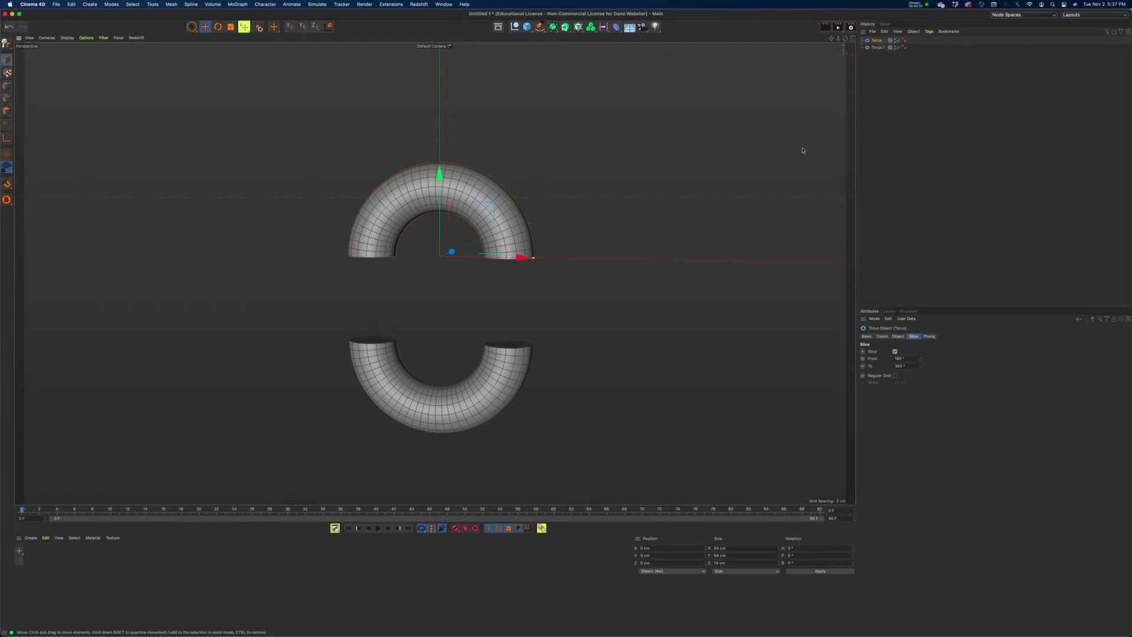
pyautogui.keyDown('alt'); pyautogui.moveTo(616, 210); pyautogui.dragTo(502, 338); pyautogui.keyUp('alt')
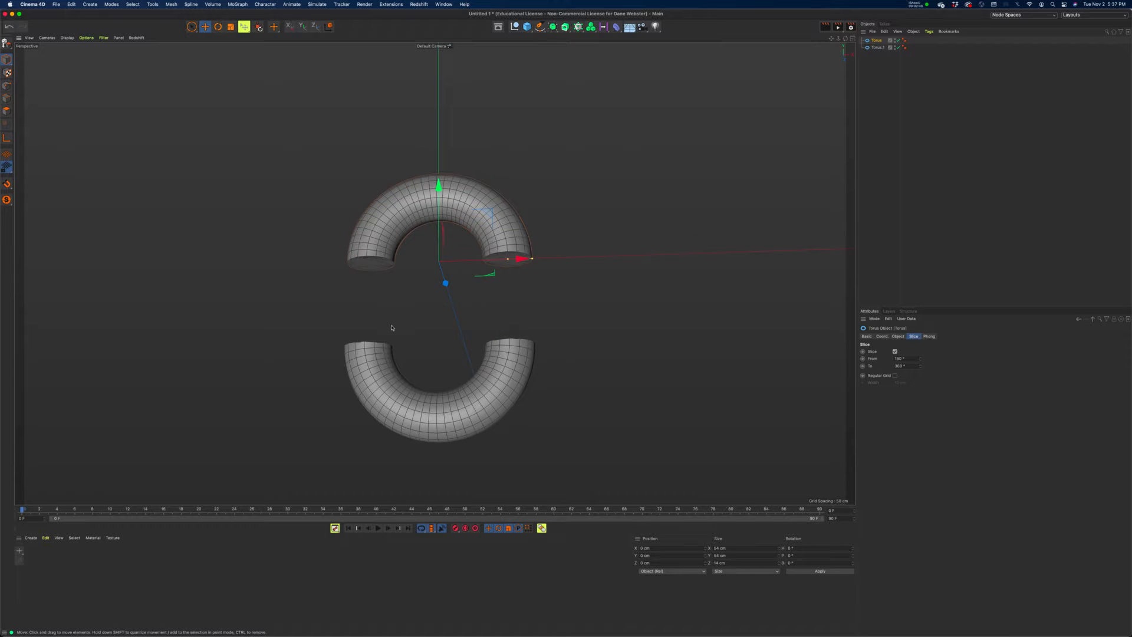
pyautogui.keyDown('alt'); pyautogui.moveTo(369, 335); pyautogui.dragTo(485, 343); pyautogui.keyUp('alt')
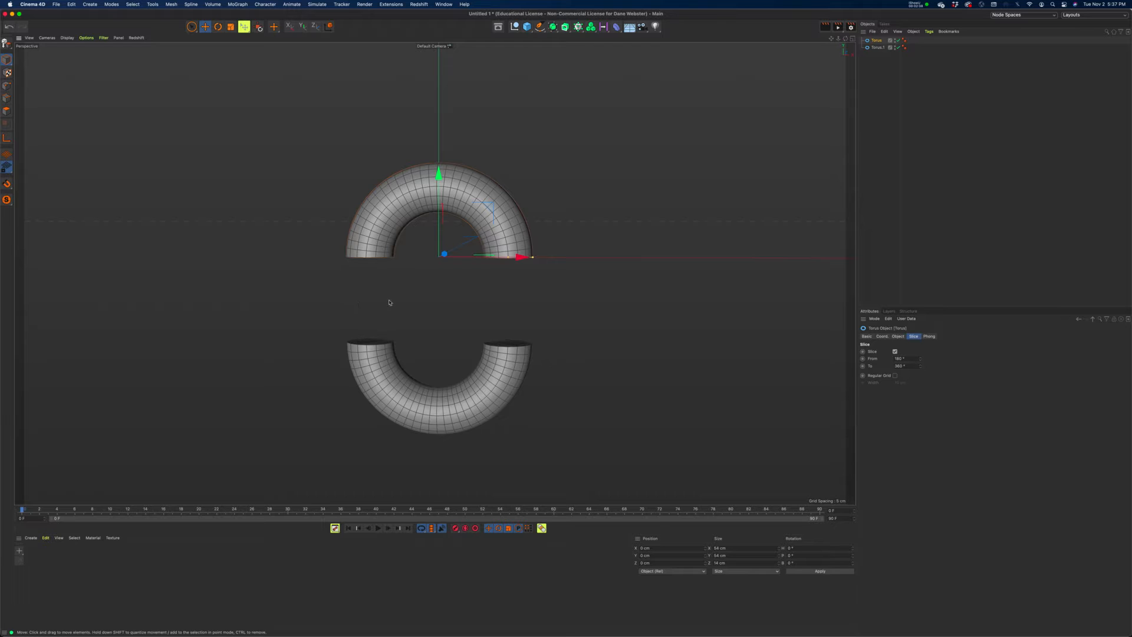
pyautogui.keyDown('alt'); pyautogui.moveTo(507, 314); pyautogui.dragTo(756, 89); pyautogui.keyUp('alt')
pyautogui.keyDown('alt'); pyautogui.moveTo(741, 134); pyautogui.dragTo(561, 107); pyautogui.keyUp('alt')
pyautogui.click(553, 27)
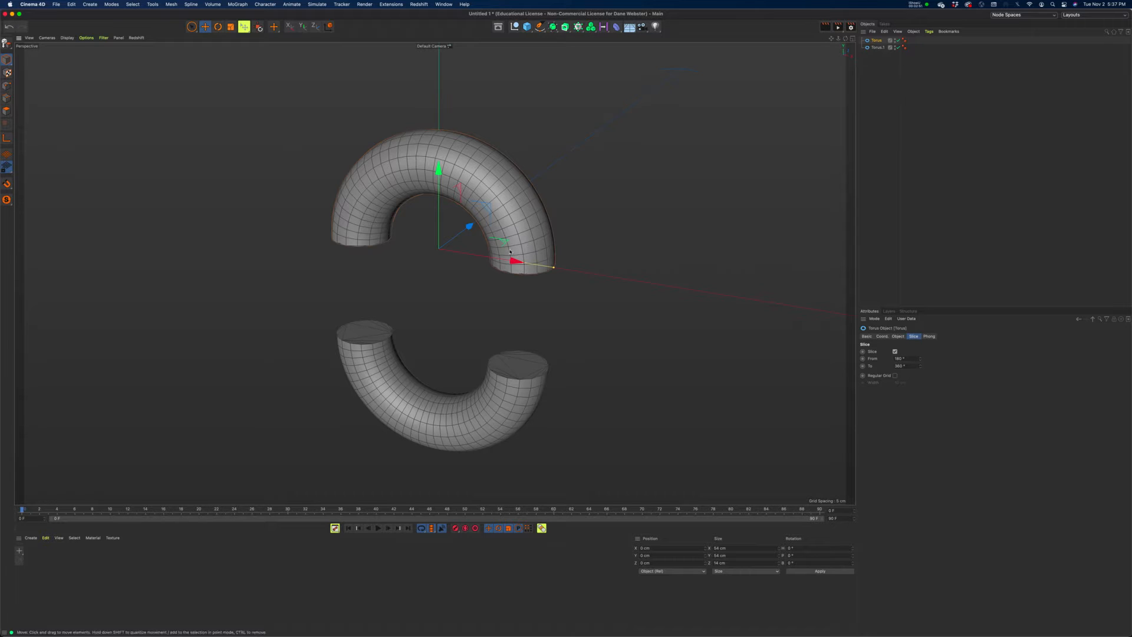
# Merge the two half tori into a single polygon object with Connect Objects + Delete
pyautogui.keyDown('shift'); pyautogui.click(878, 47); pyautogui.keyUp('shift')
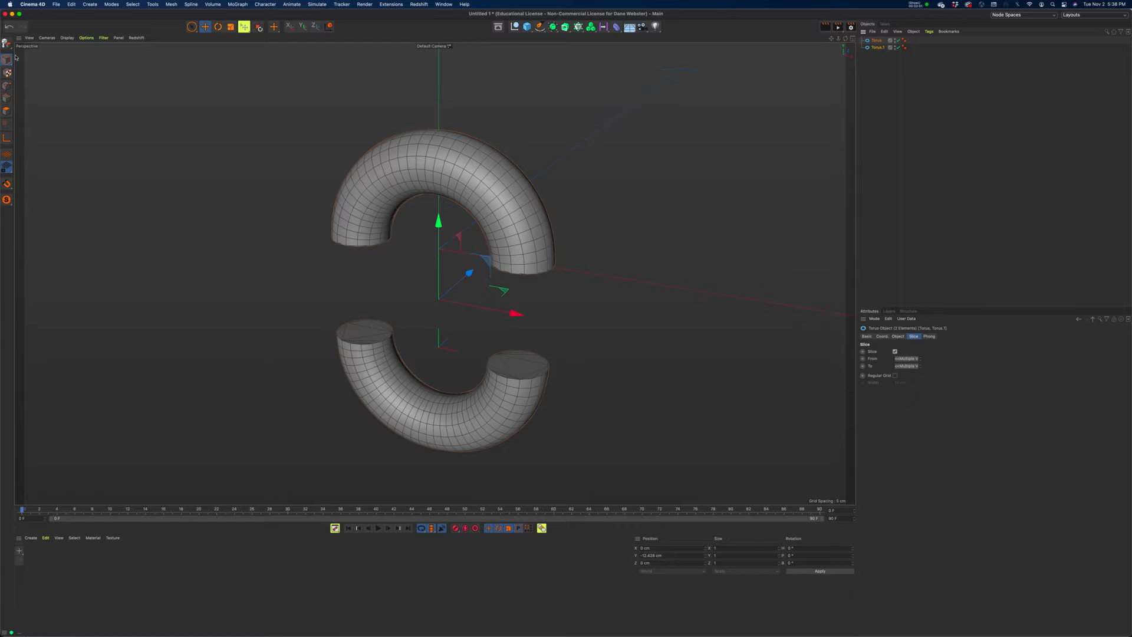
pyautogui.rightClick(875, 51)
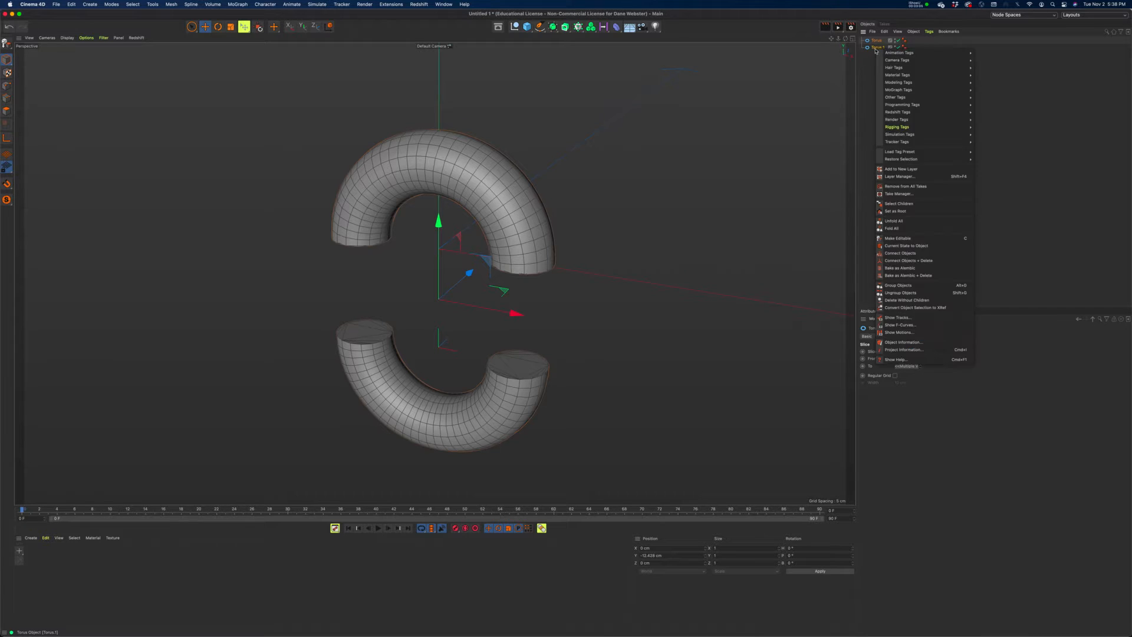
pyautogui.click(915, 261)
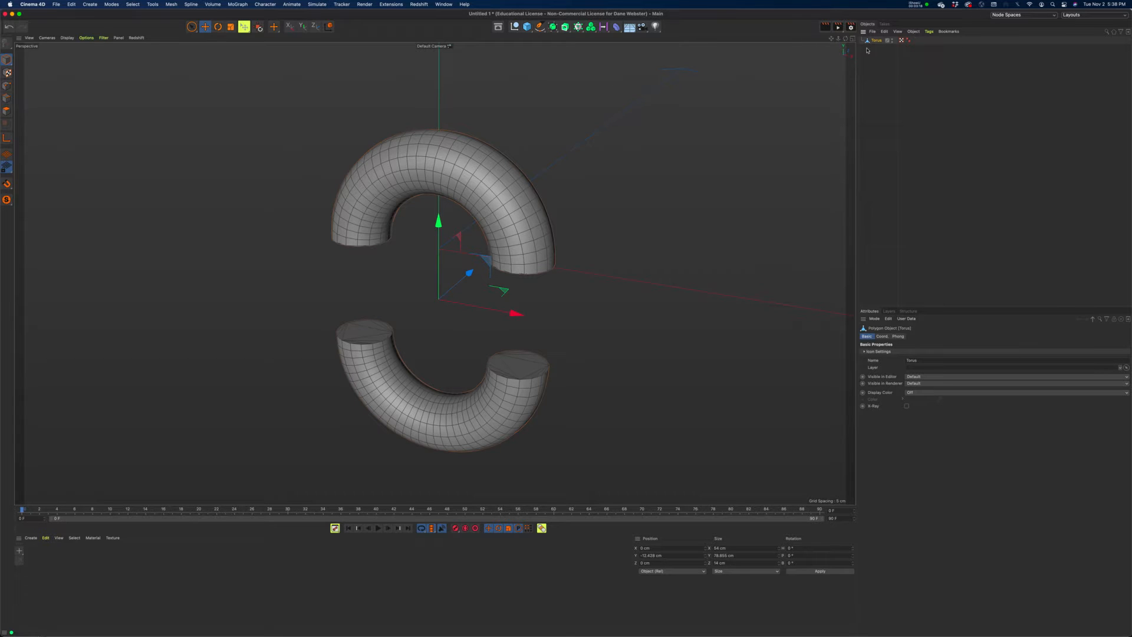
# Enter polygon mode and paint-select polygons across both half rings with Live Selection
pyautogui.click(193, 27)
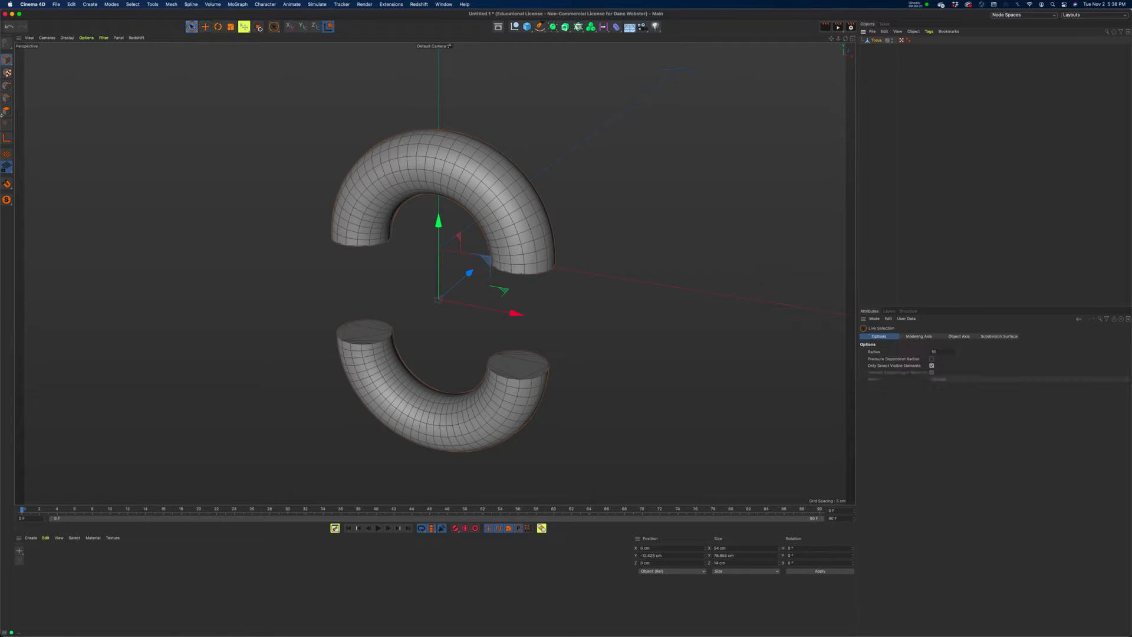
pyautogui.click(6, 111)
pyautogui.moveTo(359, 185)
pyautogui.mouseDown()
pyautogui.moveTo(375, 353)
pyautogui.moveTo(496, 407)
pyautogui.moveTo(479, 197)
pyautogui.moveTo(442, 176)
pyautogui.moveTo(508, 204)
pyautogui.mouseUp()
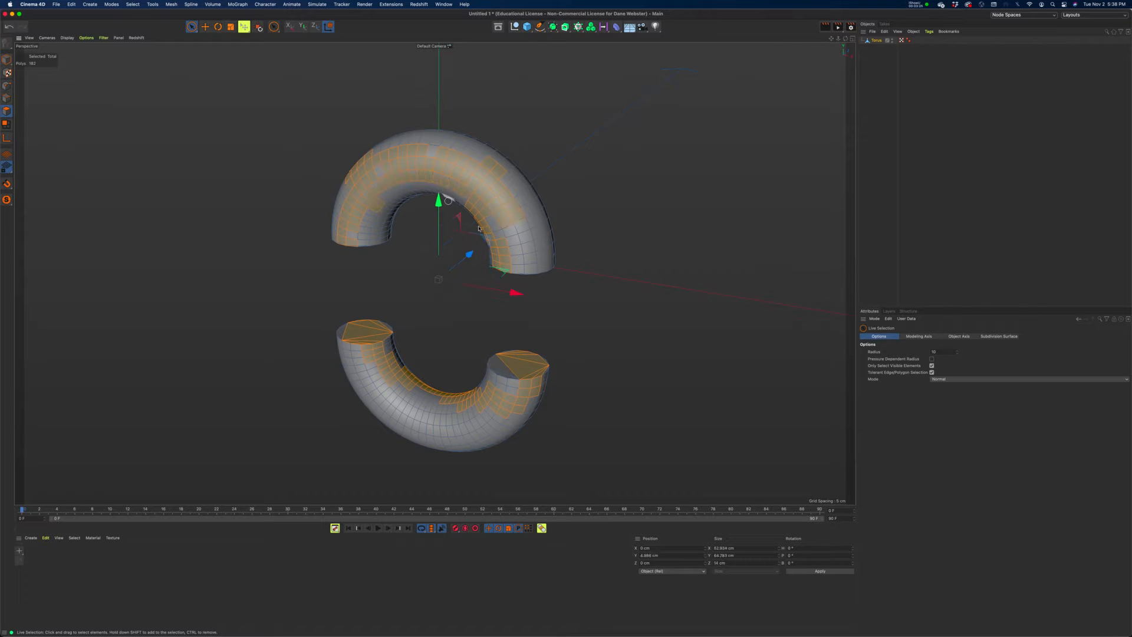
# Examine the capped ends of the merged half rings from different angles
pyautogui.moveTo(434, 273)
pyautogui.keyDown('alt'); pyautogui.mouseDown()
pyautogui.moveTo(546, 217)
pyautogui.moveTo(428, 266)
pyautogui.moveTo(462, 260)
pyautogui.mouseUp(); pyautogui.keyUp('alt')
pyautogui.scroll(4, 436, 258)
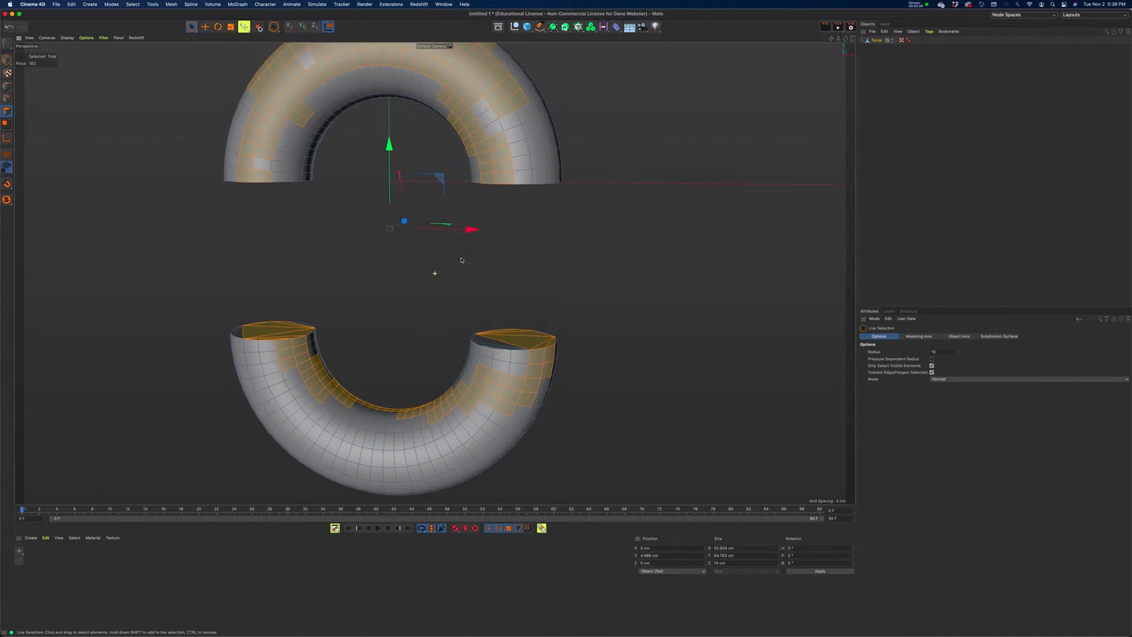
pyautogui.click(879, 42)
pyautogui.keyDown('alt'); pyautogui.moveTo(651, 146); pyautogui.dragTo(667, 171, button='middle'); pyautogui.keyUp('alt')
pyautogui.moveTo(666, 171)
pyautogui.keyDown('alt'); pyautogui.mouseDown()
pyautogui.moveTo(682, 169)
pyautogui.moveTo(677, 180)
pyautogui.moveTo(680, 168)
pyautogui.mouseUp(); pyautogui.keyUp('alt')
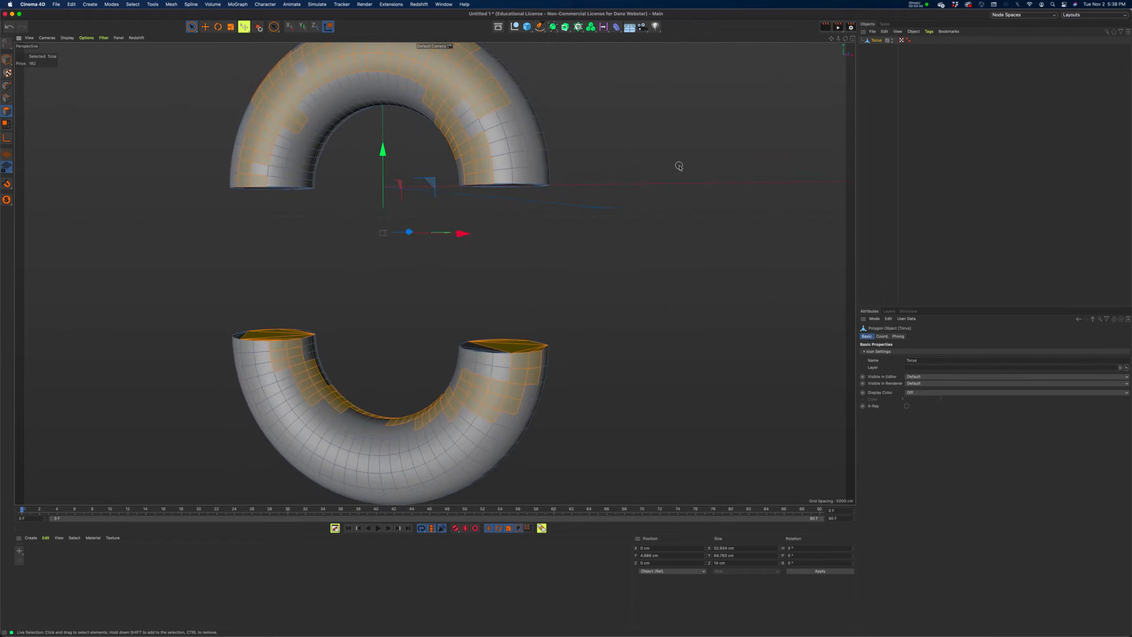
pyautogui.keyDown('alt'); pyautogui.moveTo(426, 215); pyautogui.dragTo(381, 198); pyautogui.keyUp('alt')
pyautogui.keyDown('alt'); pyautogui.moveTo(480, 202); pyautogui.dragTo(534, 212); pyautogui.keyUp('alt')
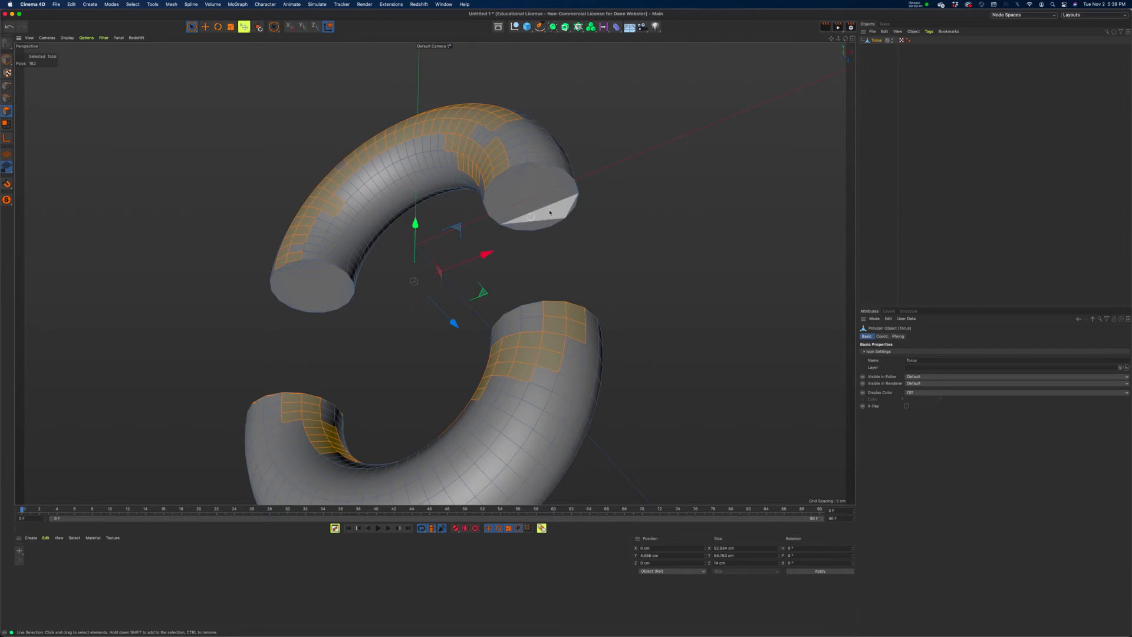
# Select the end-cap polygons of the upper half ring in the front view with Rectangle Selection
pyautogui.middleClick(638, 213)
pyautogui.middleClick(656, 202)
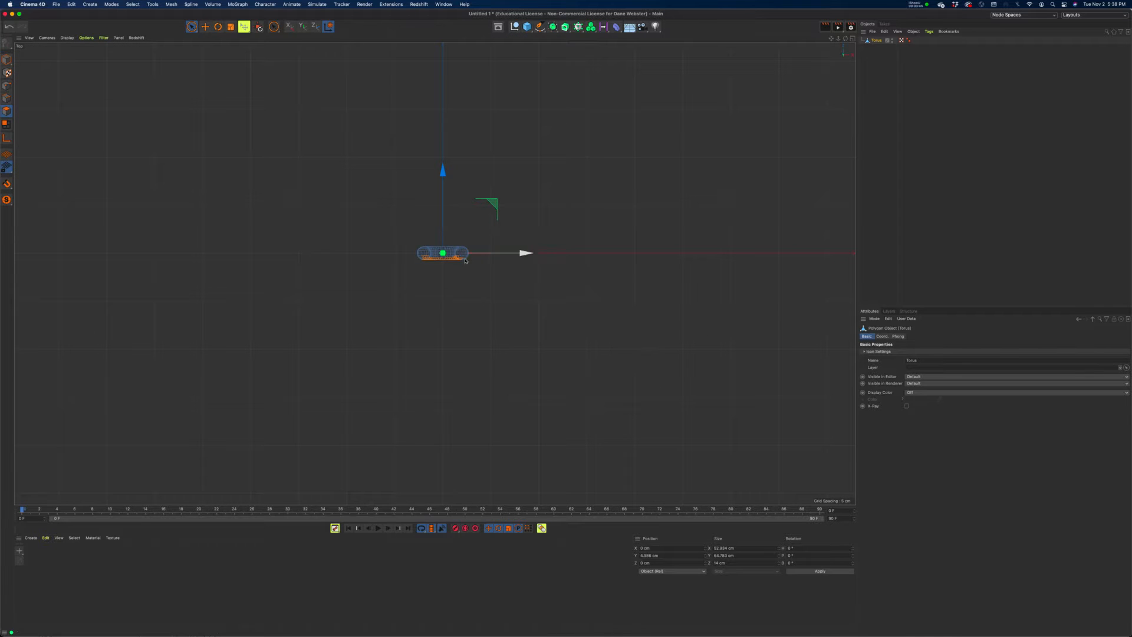
pyautogui.middleClick(575, 384)
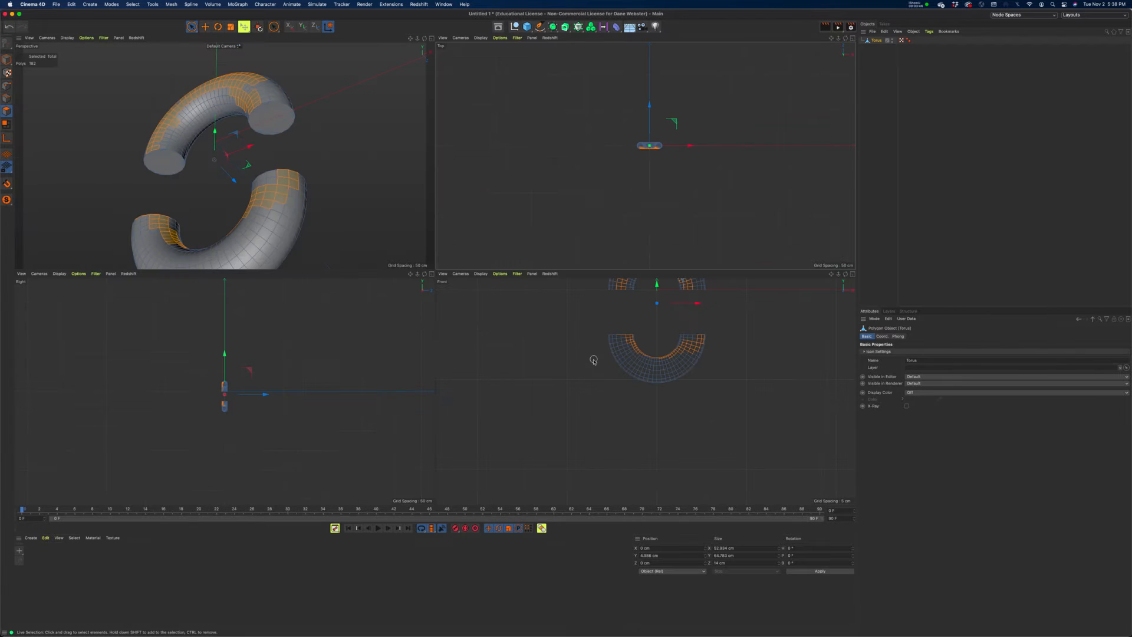
pyautogui.middleClick(561, 372)
pyautogui.scroll(3, 465, 173)
pyautogui.keyDown('alt'); pyautogui.moveTo(466, 173); pyautogui.dragTo(407, 381, button='middle'); pyautogui.keyUp('alt')
pyautogui.scroll(-3, 442, 289)
pyautogui.click(192, 27)
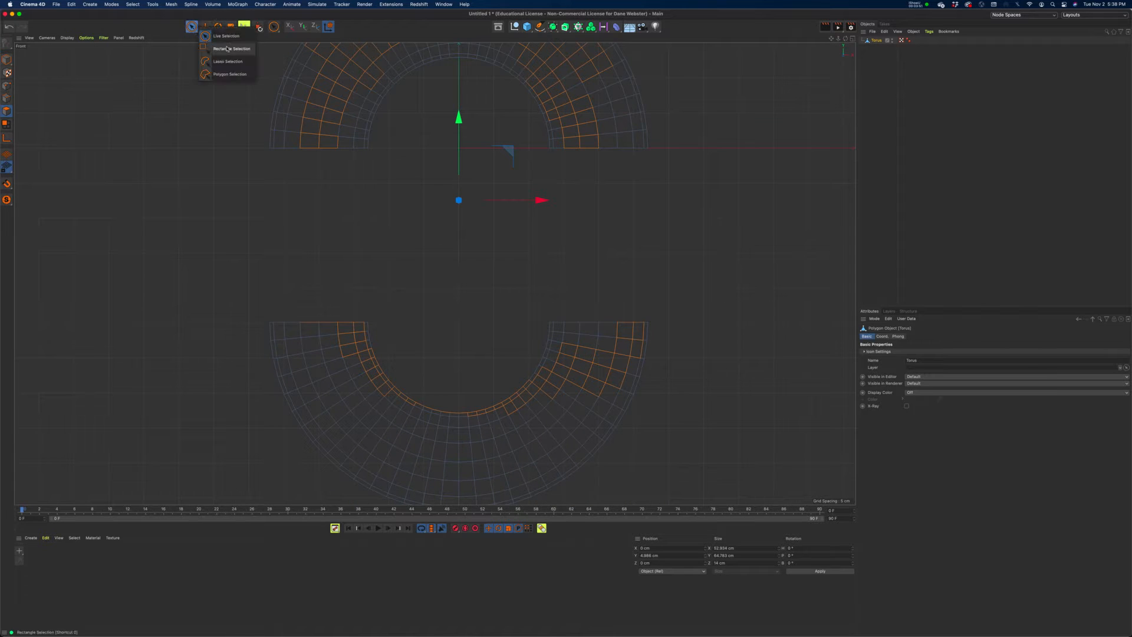
pyautogui.click(232, 48)
pyautogui.moveTo(263, 145); pyautogui.dragTo(708, 170)
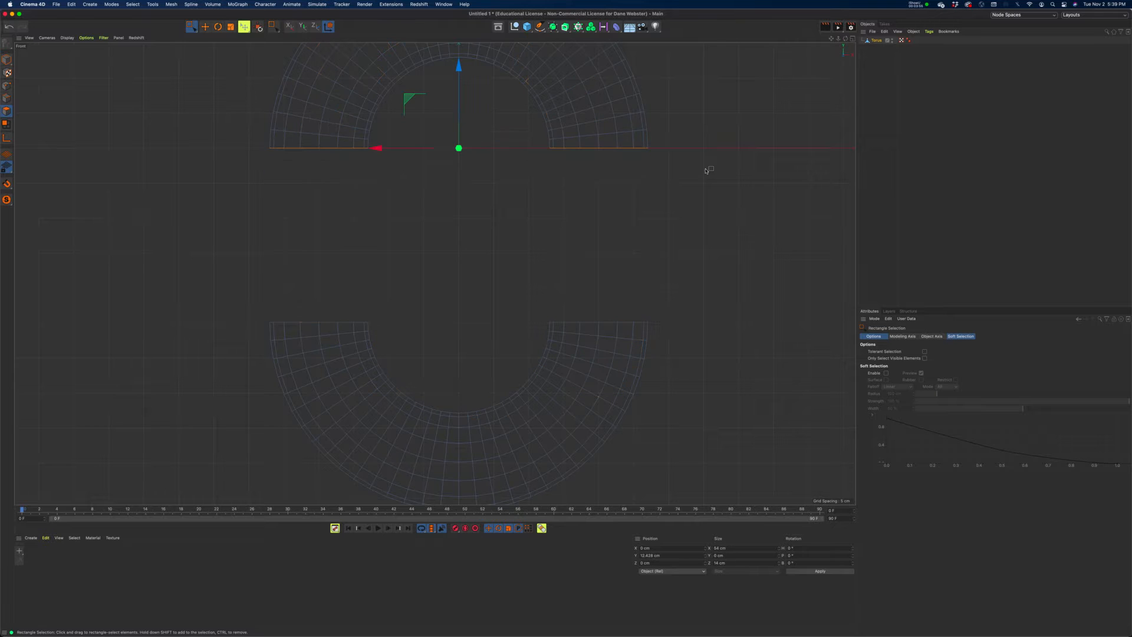
# Add the lower half ring's end caps to the selection and delete all the selected cap polygons
pyautogui.middleClick(595, 201)
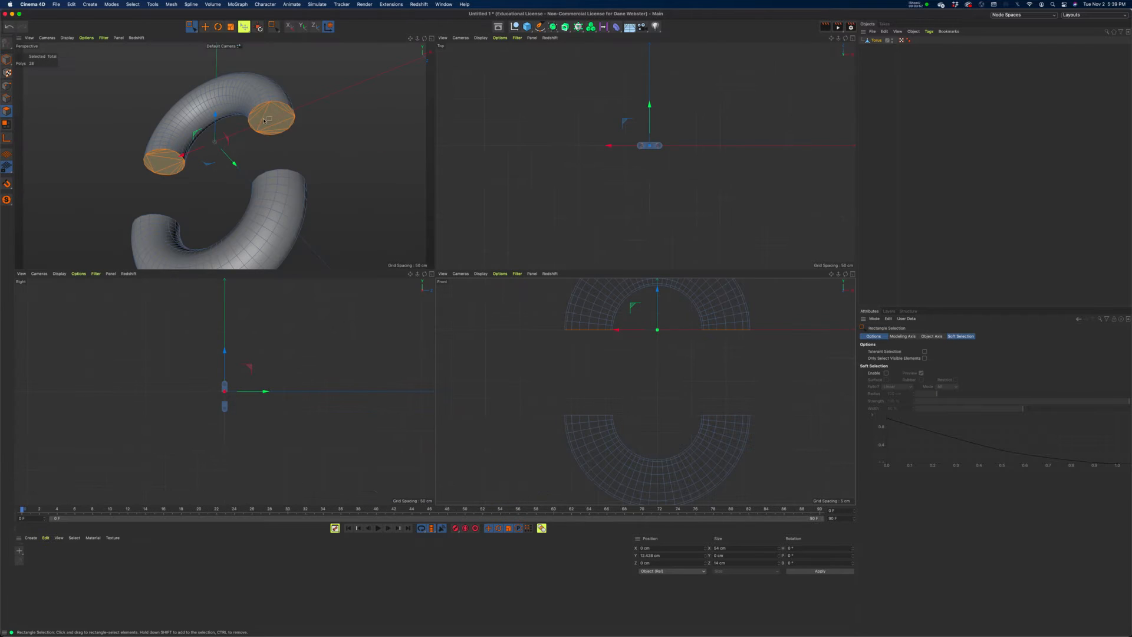
pyautogui.middleClick(661, 361)
pyautogui.moveTo(236, 298); pyautogui.dragTo(691, 328)
pyautogui.middleClick(594, 244)
pyautogui.keyDown('alt'); pyautogui.moveTo(277, 131); pyautogui.dragTo(283, 204); pyautogui.keyUp('alt')
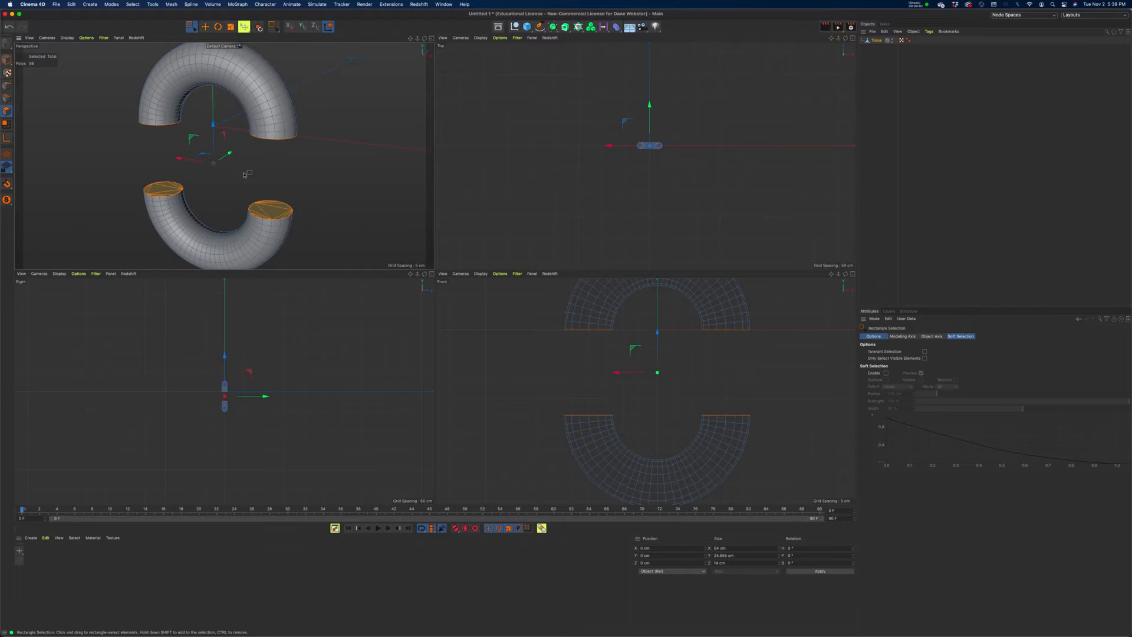
pyautogui.keyDown('alt'); pyautogui.moveTo(215, 192); pyautogui.dragTo(208, 163); pyautogui.keyUp('alt')
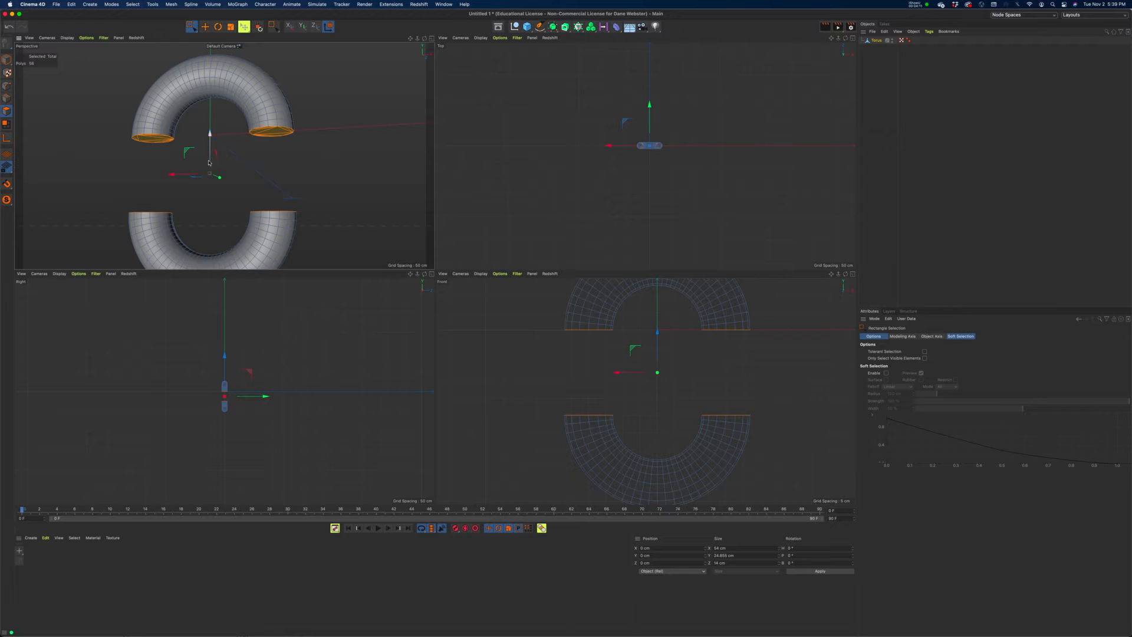
pyautogui.click(209, 163)
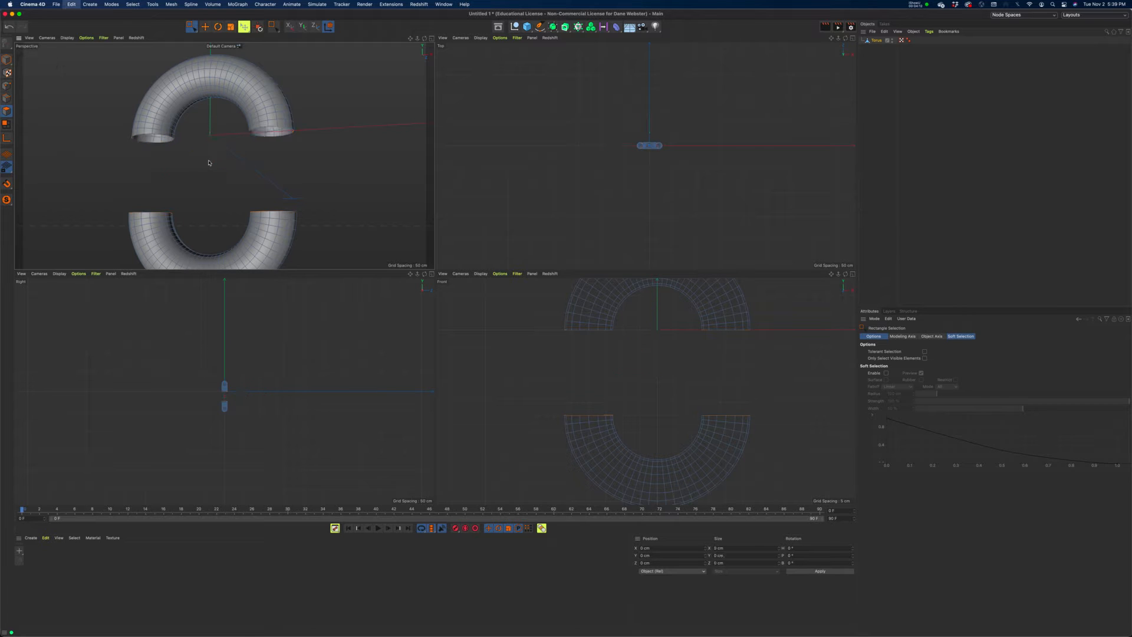
# Cap both open ends of the upper half ring with Close Polygon Hole in the perspective view
pyautogui.middleClick(335, 152)
pyautogui.keyDown('alt'); pyautogui.moveTo(496, 232); pyautogui.dragTo(454, 219); pyautogui.keyUp('alt')
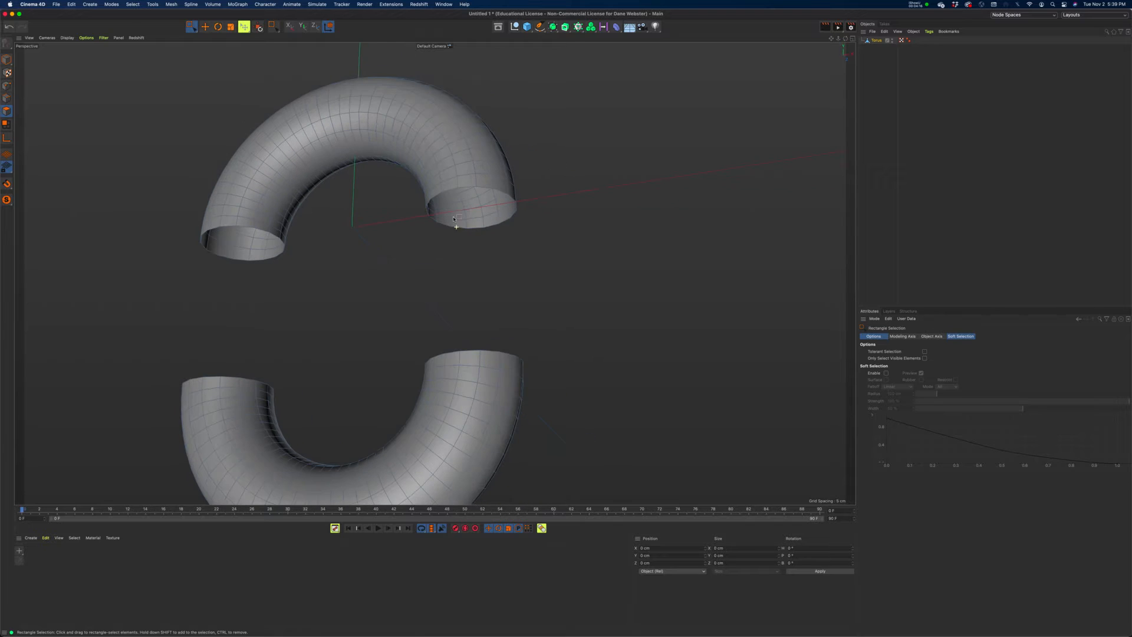
pyautogui.rightClick(587, 113)
pyautogui.click(625, 126)
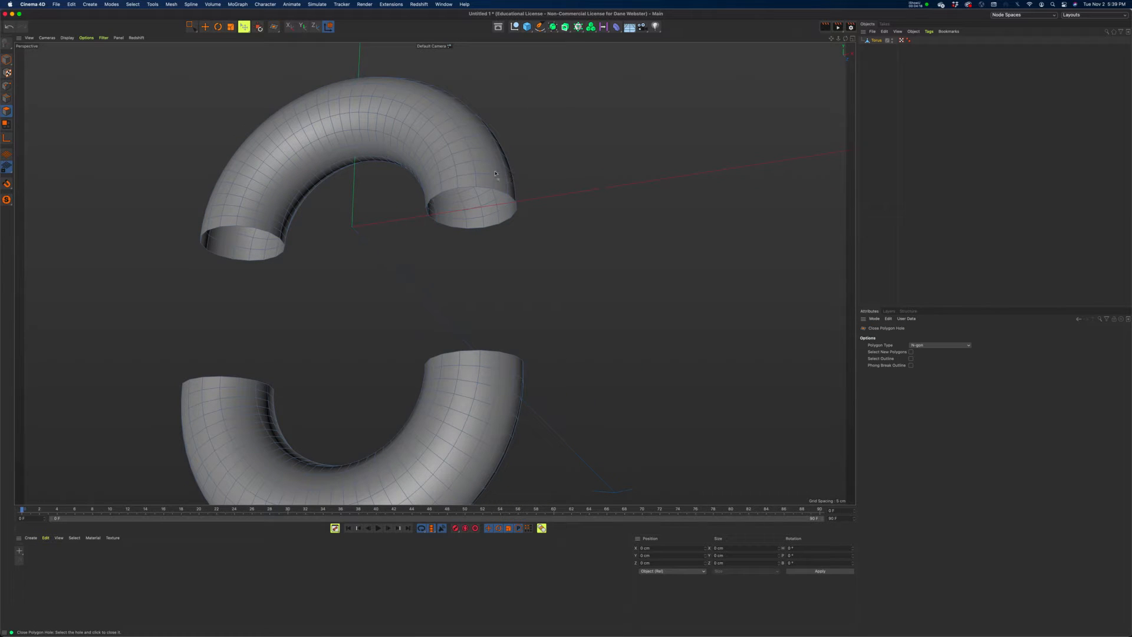
pyautogui.click(466, 189)
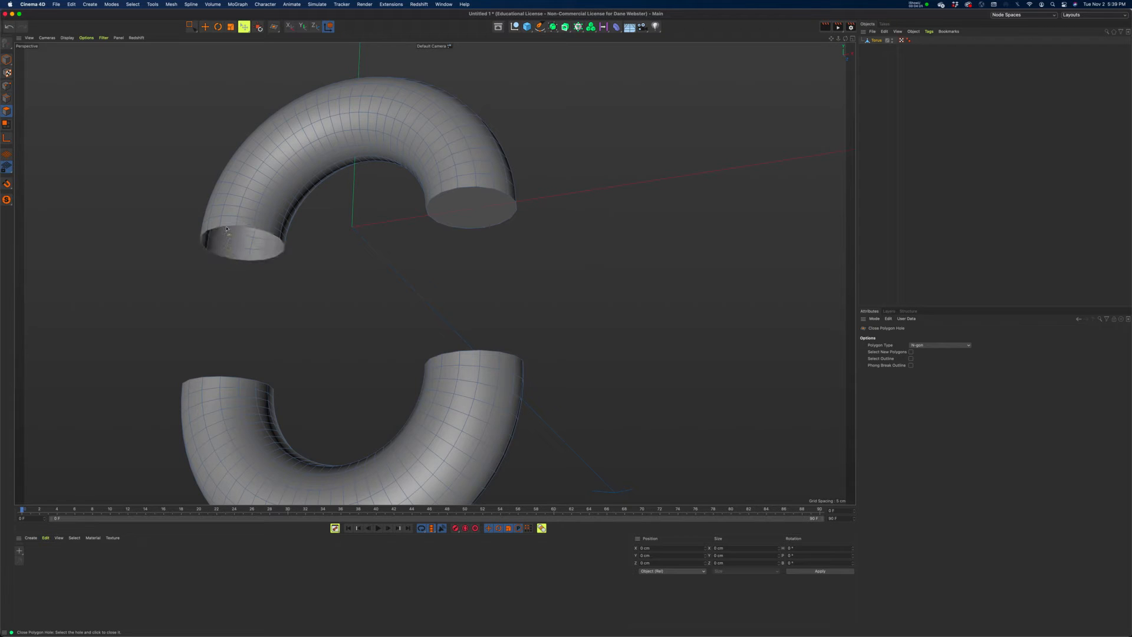
pyautogui.click(227, 227)
# Cap both open ends of the lower half ring with Close Polygon Hole
pyautogui.keyDown('alt'); pyautogui.moveTo(463, 328); pyautogui.dragTo(470, 367); pyautogui.keyUp('alt')
pyautogui.click(463, 368)
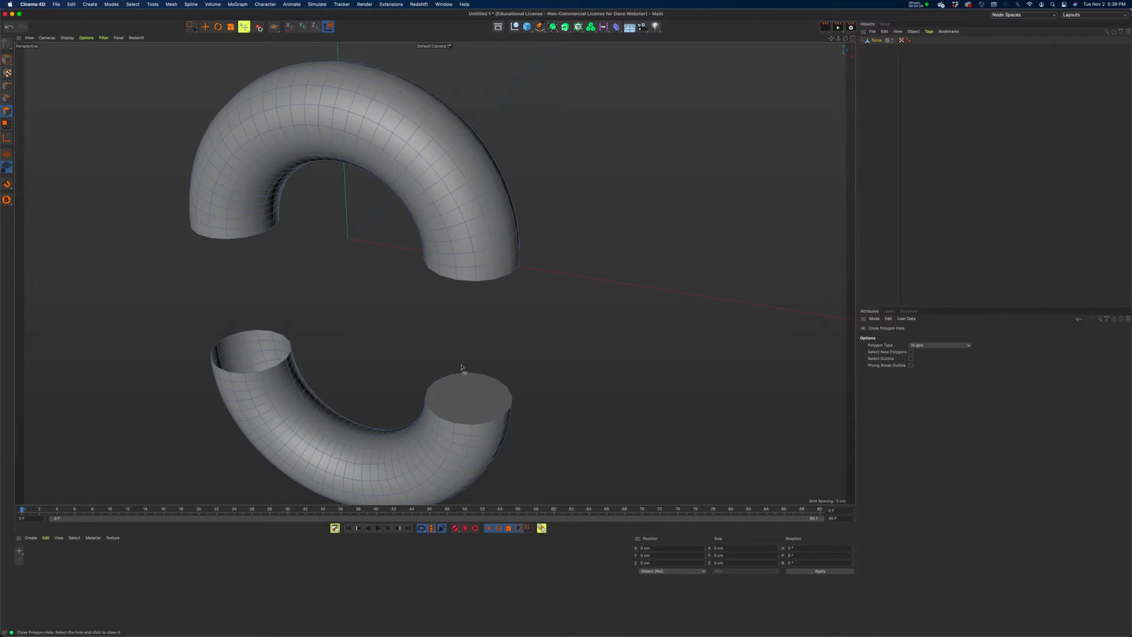
pyautogui.click(251, 338)
# Extrude the left-hand end caps of the upper and lower half rings about 10.6 cm toward each other, leaving a small gap
pyautogui.moveTo(324, 332)
pyautogui.keyDown('alt'); pyautogui.mouseDown()
pyautogui.moveTo(384, 295)
pyautogui.moveTo(521, 311)
pyautogui.moveTo(465, 331)
pyautogui.moveTo(362, 304)
pyautogui.moveTo(384, 329)
pyautogui.moveTo(354, 297)
pyautogui.mouseUp(); pyautogui.keyUp('alt')
pyautogui.click(192, 26)
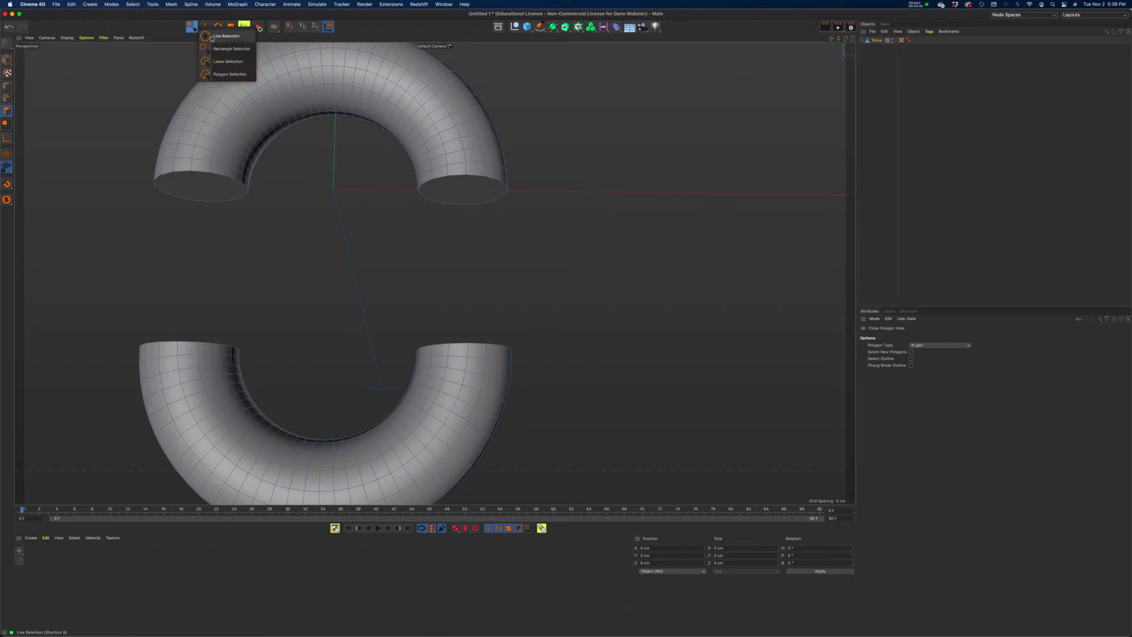
pyautogui.click(212, 37)
pyautogui.keyDown('alt'); pyautogui.moveTo(435, 271); pyautogui.dragTo(425, 259); pyautogui.keyUp('alt')
pyautogui.click(226, 148)
pyautogui.keyDown('alt'); pyautogui.moveTo(228, 149); pyautogui.dragTo(185, 165); pyautogui.keyUp('alt')
pyautogui.rightClick(126, 170)
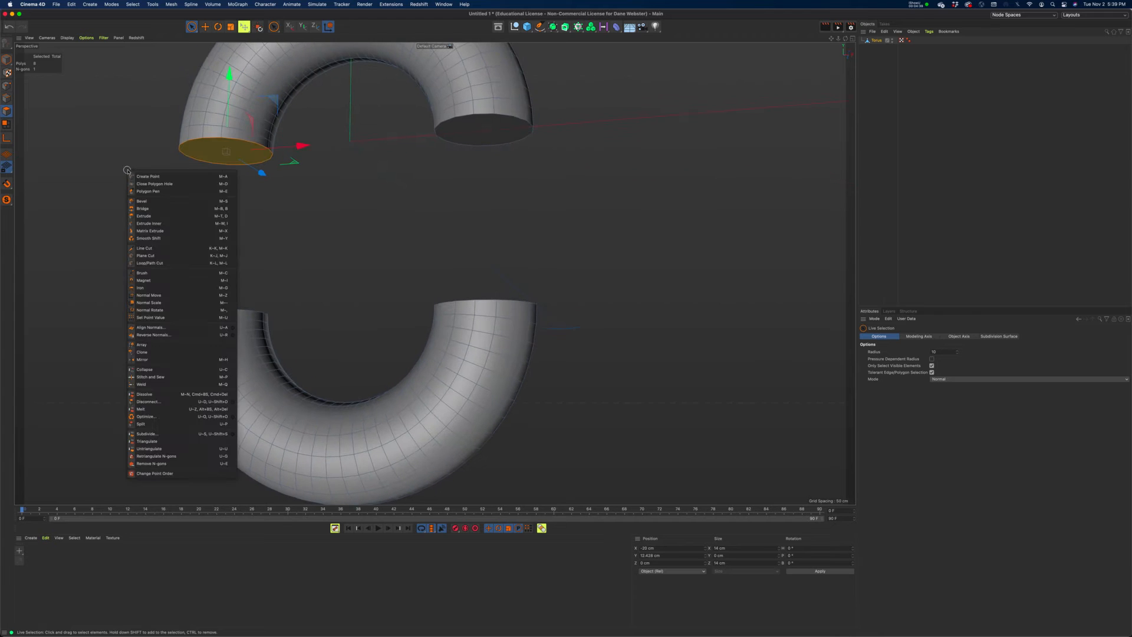
pyautogui.click(156, 216)
pyautogui.moveTo(320, 230); pyautogui.dragTo(299, 282)
pyautogui.click(221, 308)
# Select the rim edge loops of both extruded ends in edge mode with Loop Selection
pyautogui.click(7, 98)
pyautogui.keyDown('alt'); pyautogui.moveTo(126, 210); pyautogui.dragTo(244, 255); pyautogui.keyUp('alt')
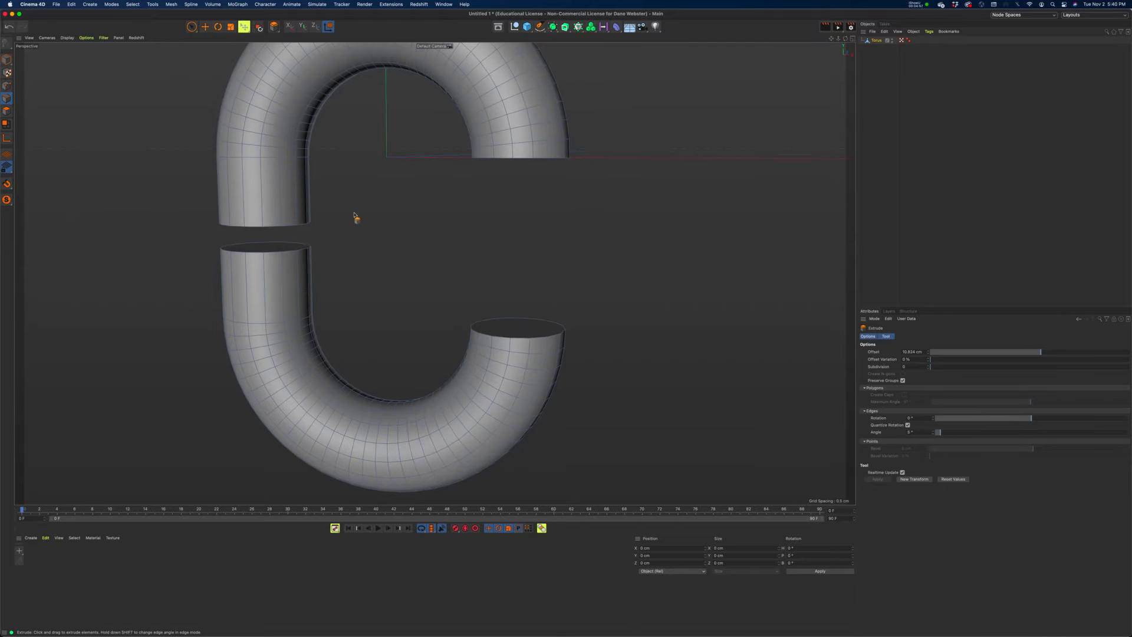
pyautogui.rightClick(354, 216)
pyautogui.click(342, 202)
pyautogui.press('u')
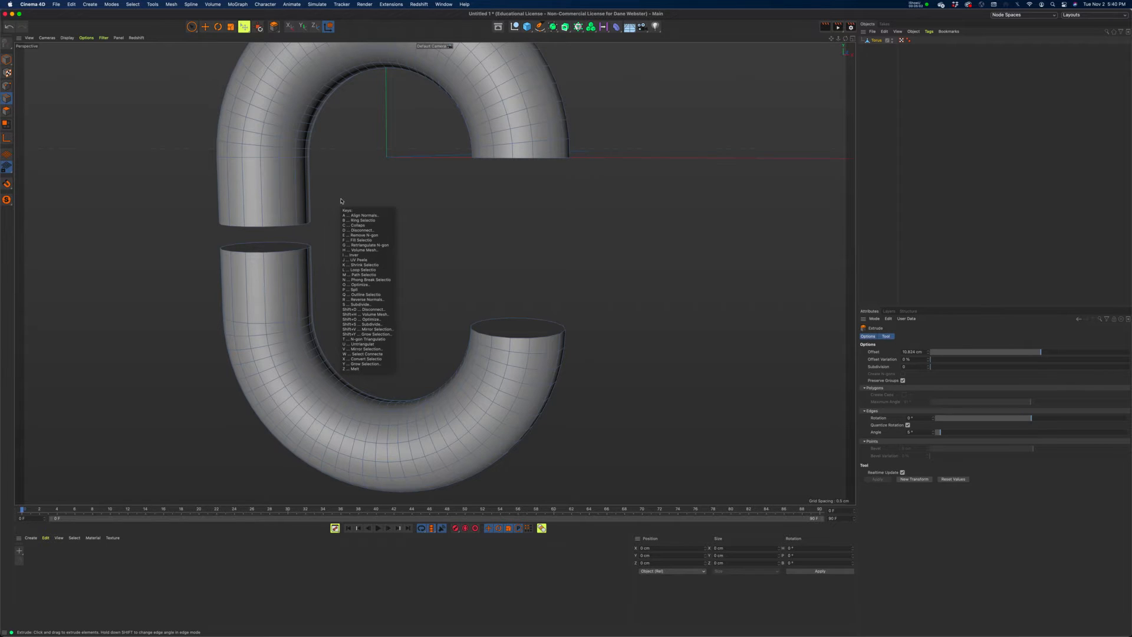
pyautogui.press('l')
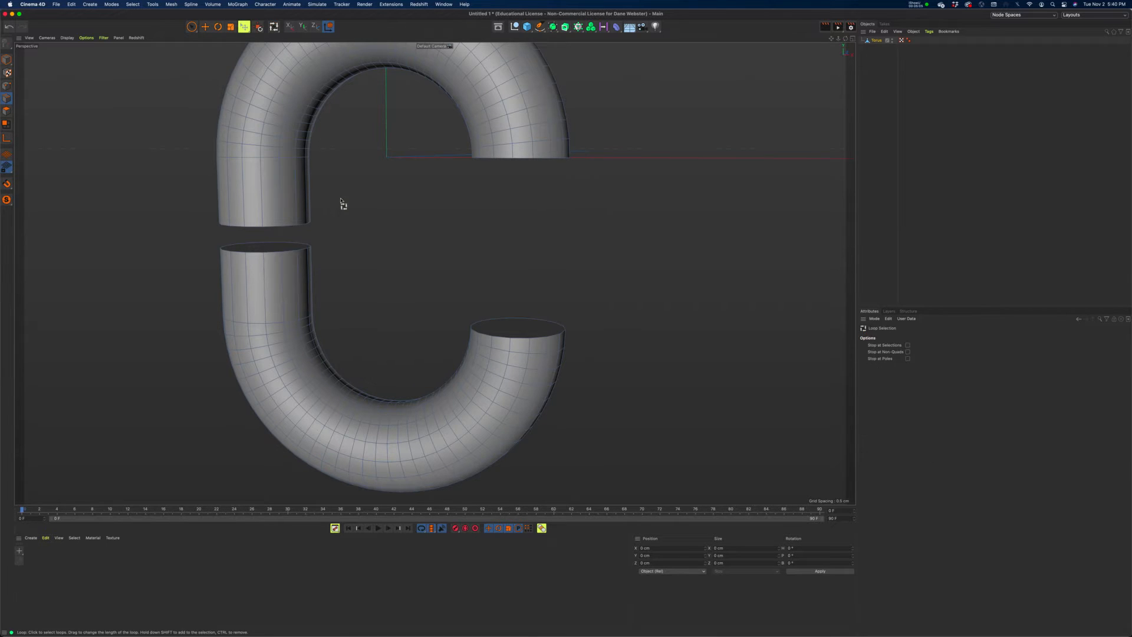
pyautogui.moveTo(289, 227)
pyautogui.keyDown('alt'); pyautogui.mouseDown()
pyautogui.moveTo(311, 232)
pyautogui.moveTo(289, 236)
pyautogui.mouseUp(); pyautogui.keyUp('alt')
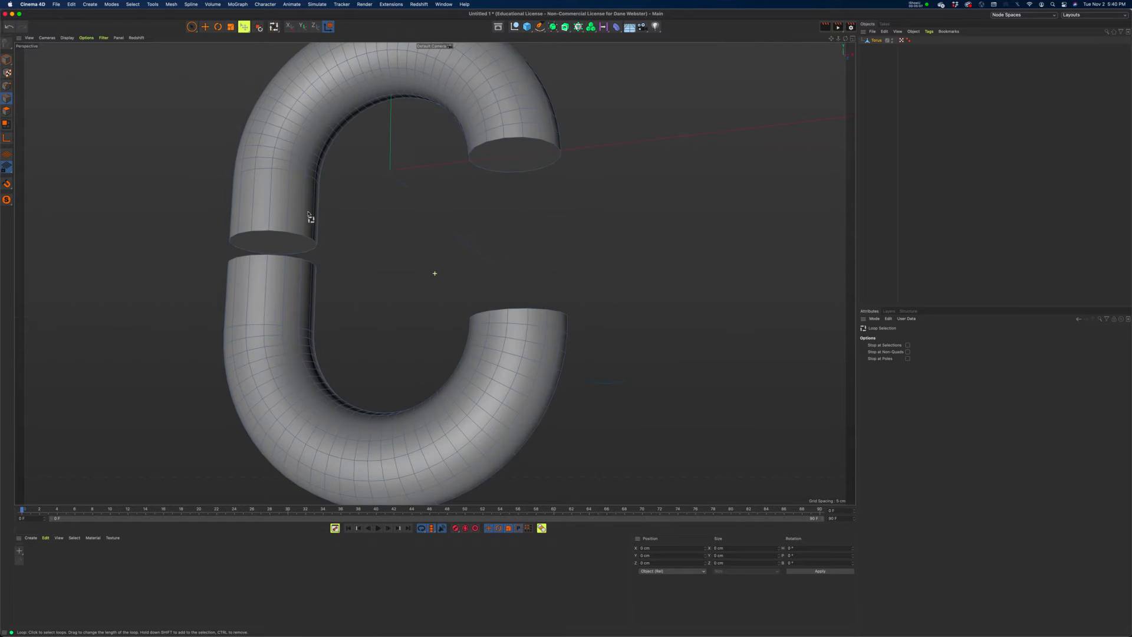
pyautogui.click(281, 235)
pyautogui.keyDown('alt'); pyautogui.moveTo(336, 266); pyautogui.dragTo(306, 254); pyautogui.keyUp('alt')
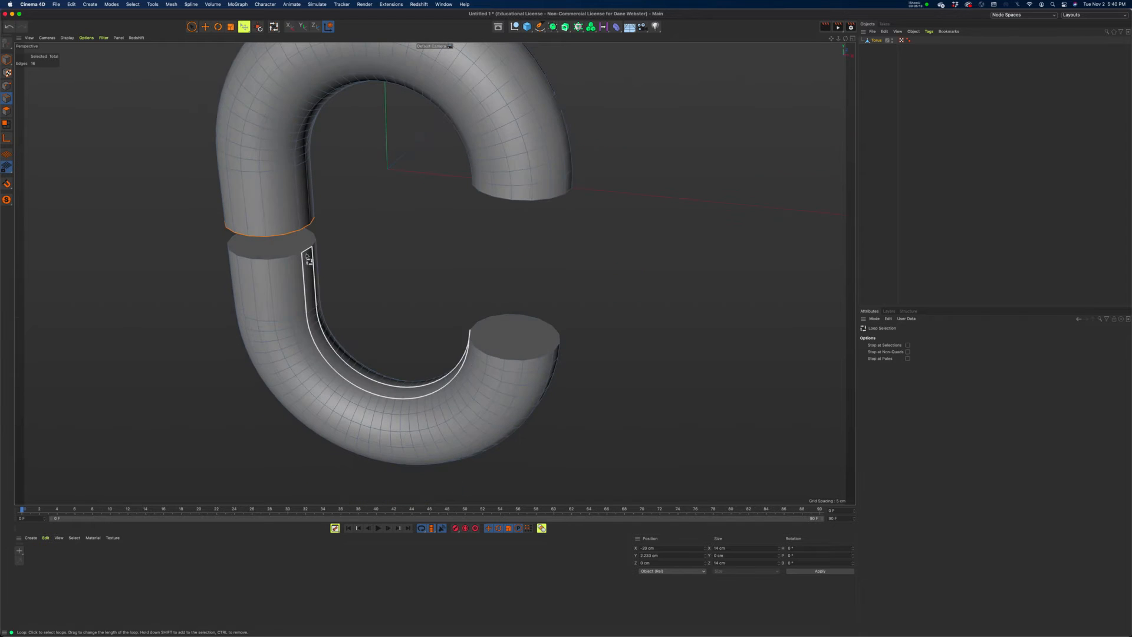
pyautogui.keyDown('shift'); pyautogui.click(307, 255); pyautogui.keyUp('shift')
# Bevel the two selected rim loops with an offset of about 0.9 cm
pyautogui.moveTo(352, 303)
pyautogui.keyDown('alt'); pyautogui.mouseDown()
pyautogui.moveTo(374, 246)
pyautogui.moveTo(361, 283)
pyautogui.mouseUp(); pyautogui.keyUp('alt')
pyautogui.scroll(5, 333, 275)
pyautogui.rightClick(180, 216)
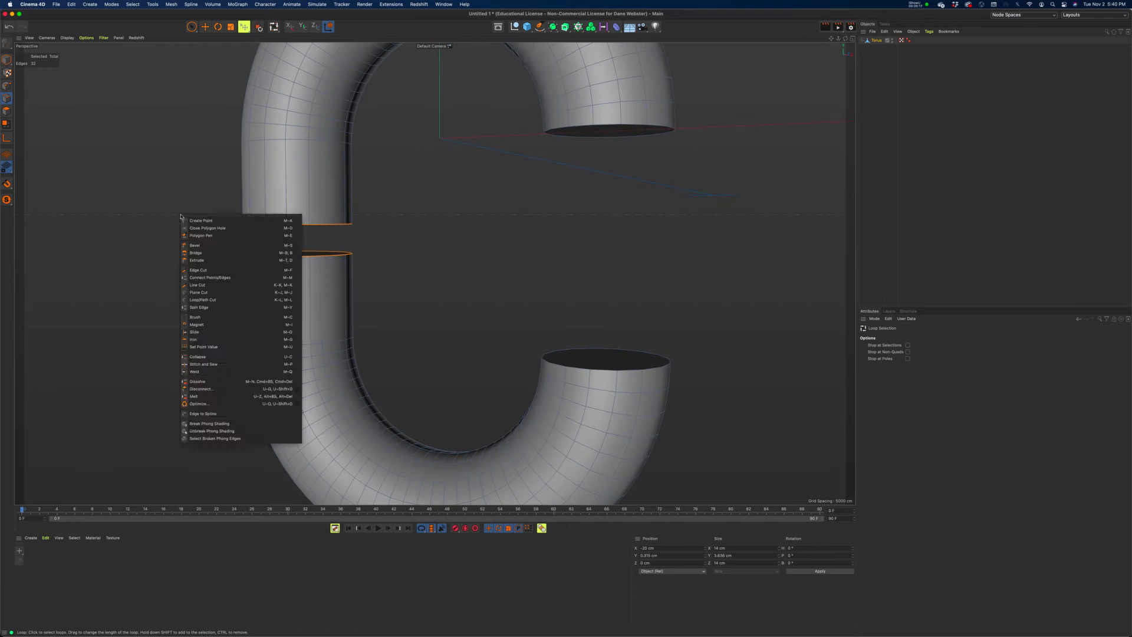
pyautogui.click(194, 245)
pyautogui.moveTo(198, 247); pyautogui.dragTo(190, 251)
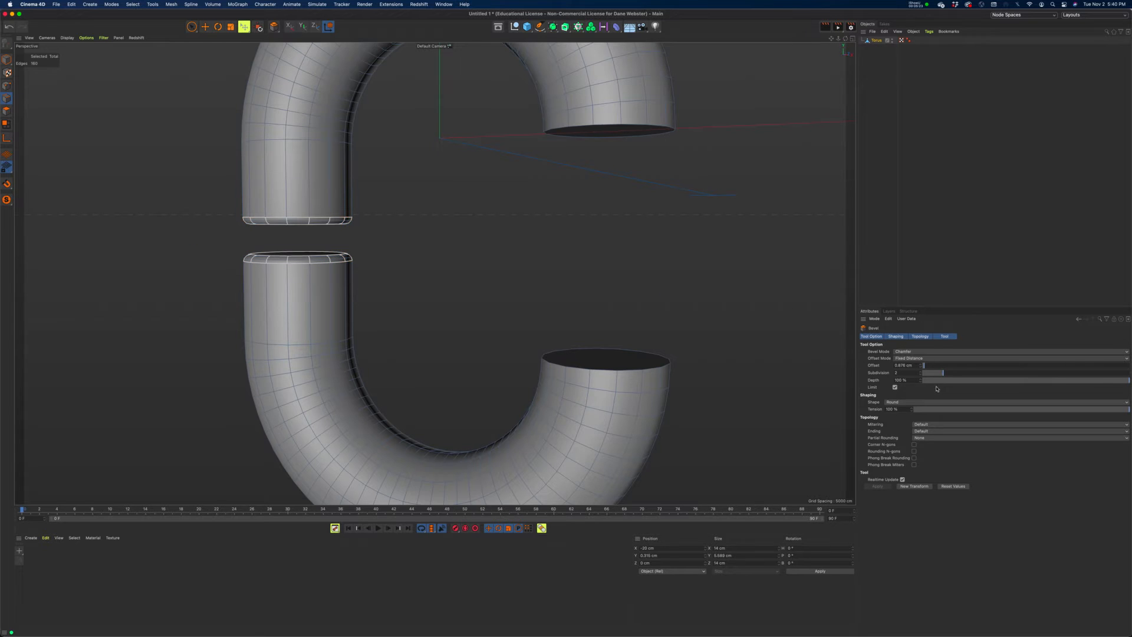
# Select the two facing right-hand end caps in polygon mode and activate the Bridge tool
pyautogui.keyDown('alt'); pyautogui.moveTo(526, 252); pyautogui.dragTo(508, 236); pyautogui.keyUp('alt')
pyautogui.scroll(-4, 533, 252)
pyautogui.keyDown('alt'); pyautogui.moveTo(655, 364); pyautogui.dragTo(541, 290); pyautogui.keyUp('alt')
pyautogui.keyDown('alt'); pyautogui.moveTo(504, 273); pyautogui.dragTo(399, 272, button='middle'); pyautogui.keyUp('alt')
pyautogui.keyDown('alt'); pyautogui.moveTo(455, 178); pyautogui.dragTo(525, 235); pyautogui.keyUp('alt')
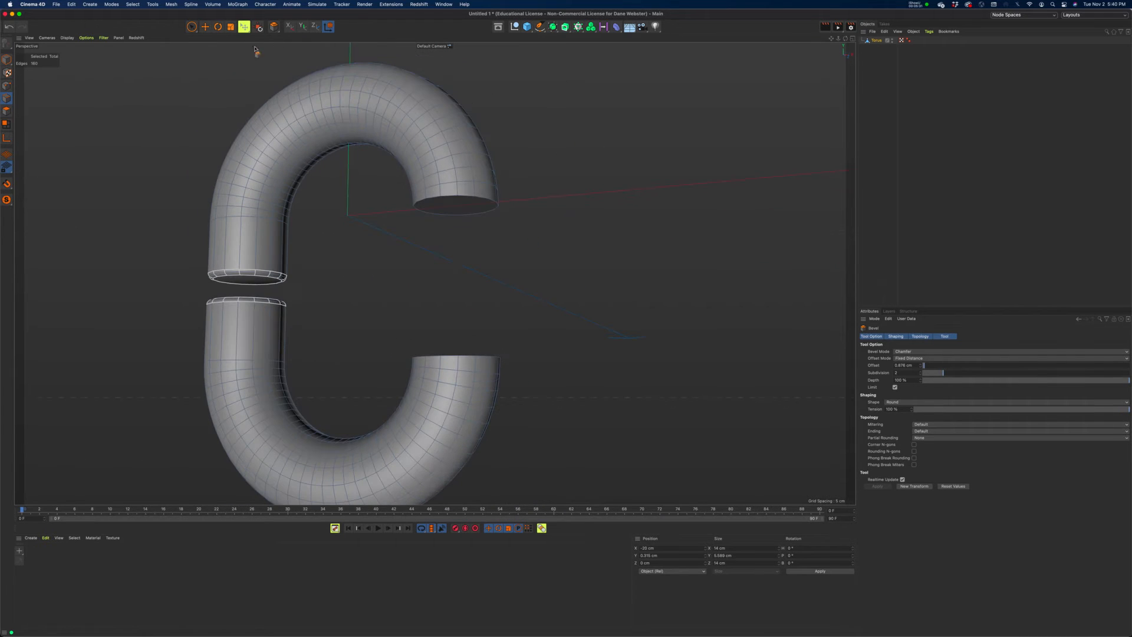
pyautogui.click(205, 26)
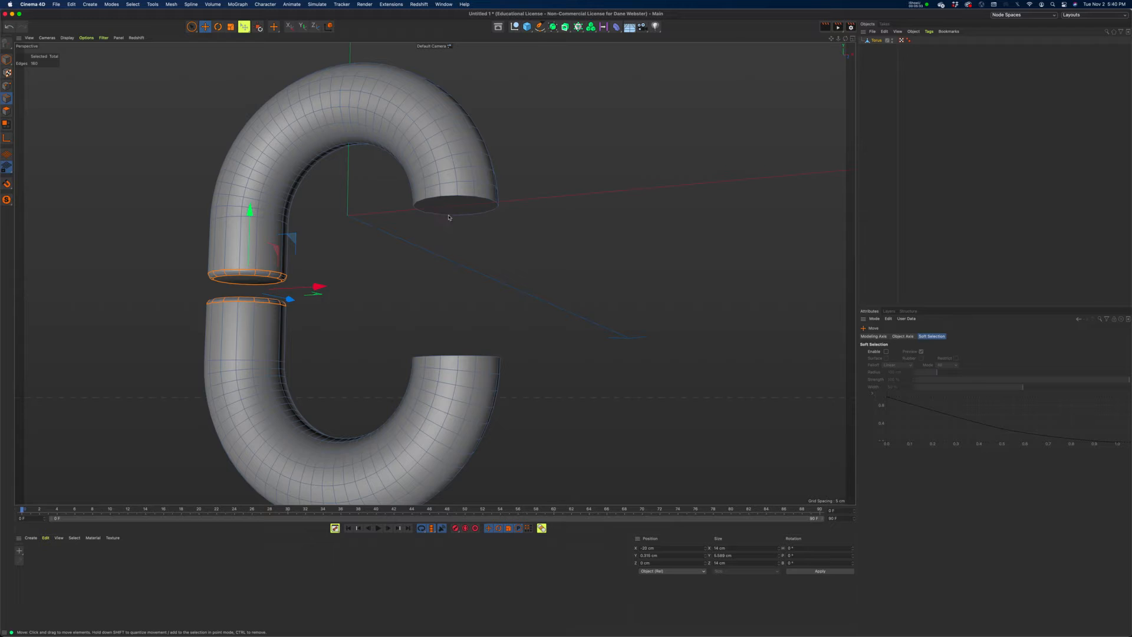
pyautogui.click(8, 114)
pyautogui.keyDown('alt'); pyautogui.moveTo(389, 258); pyautogui.dragTo(377, 214); pyautogui.keyUp('alt')
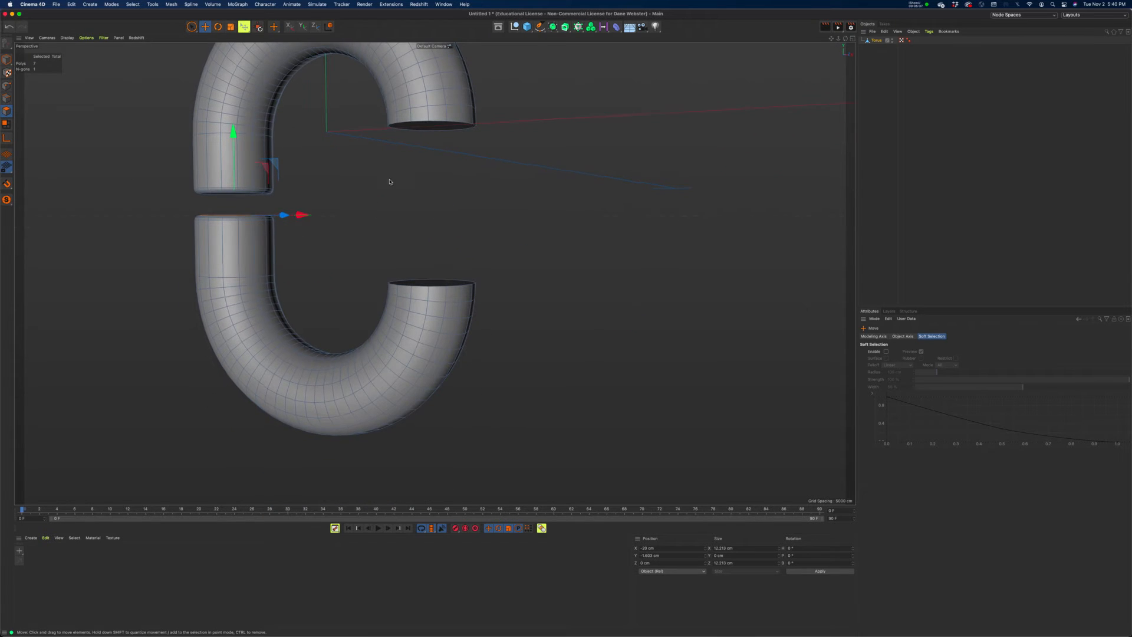
pyautogui.keyDown('shift'); pyautogui.click(417, 127); pyautogui.keyUp('shift')
pyautogui.keyDown('alt'); pyautogui.moveTo(466, 202); pyautogui.dragTo(425, 242); pyautogui.keyUp('alt')
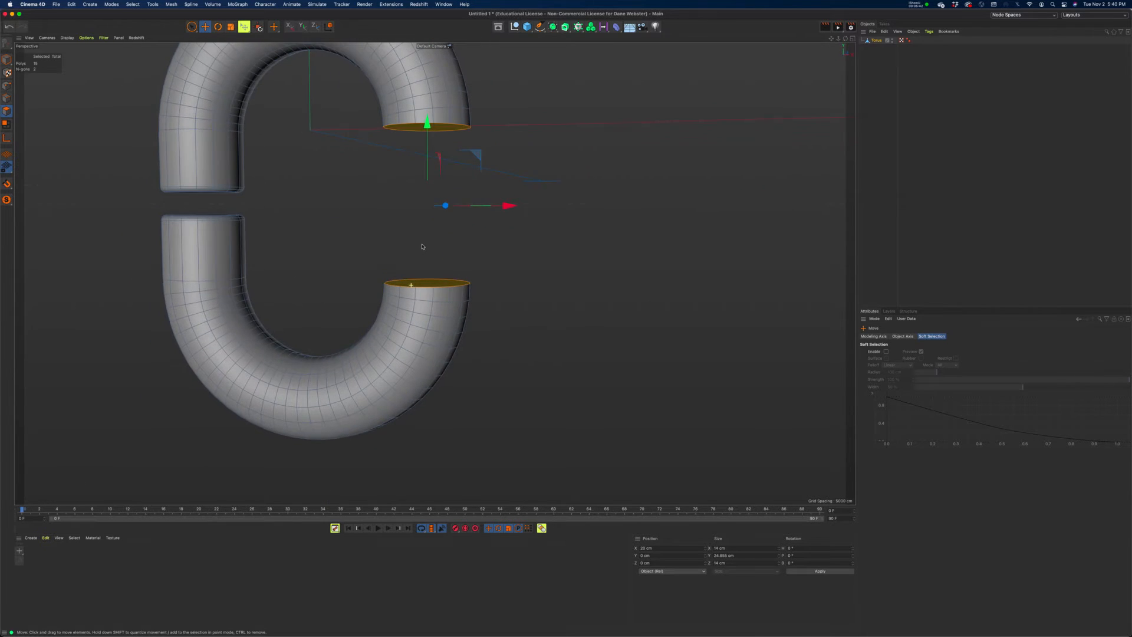
pyautogui.rightClick(597, 250)
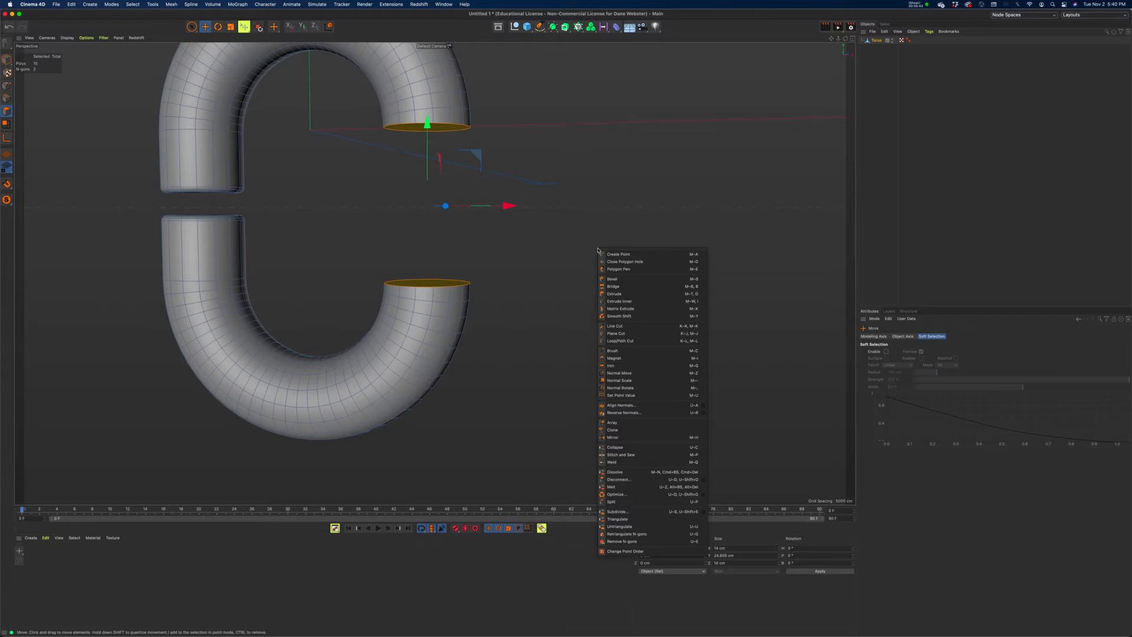
pyautogui.click(631, 287)
pyautogui.keyDown('alt'); pyautogui.moveTo(493, 291); pyautogui.dragTo(499, 220); pyautogui.keyUp('alt')
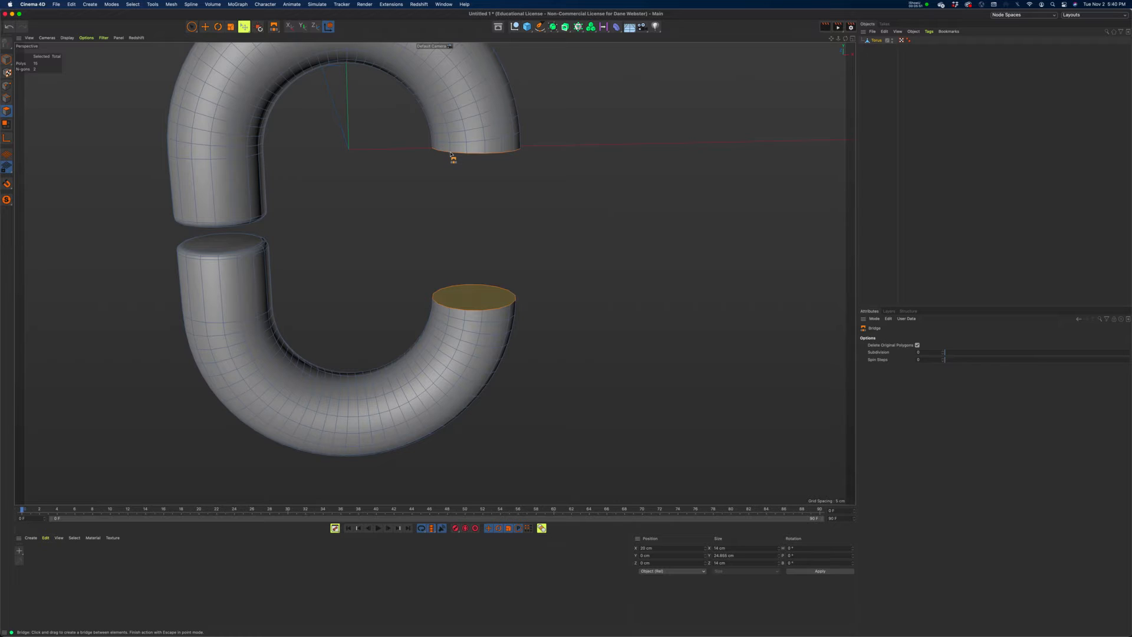
# Try straight and twisted bridges between the two selected caps, undoing each attempt
pyautogui.moveTo(451, 155); pyautogui.dragTo(455, 311)
pyautogui.moveTo(453, 311); pyautogui.dragTo(454, 311)
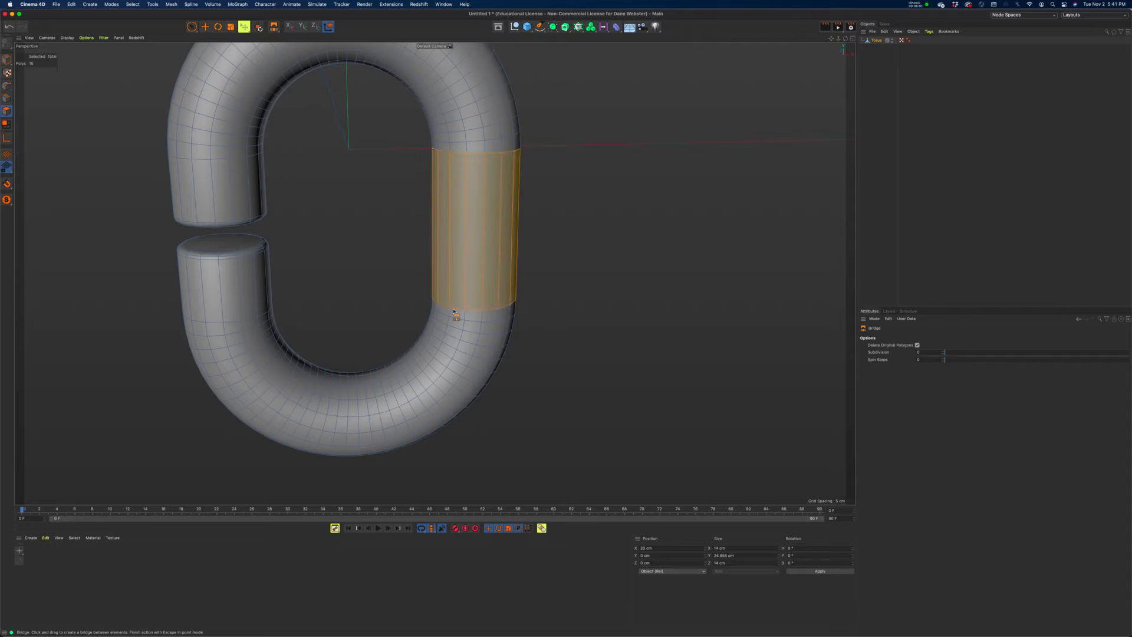
pyautogui.press('super+z')
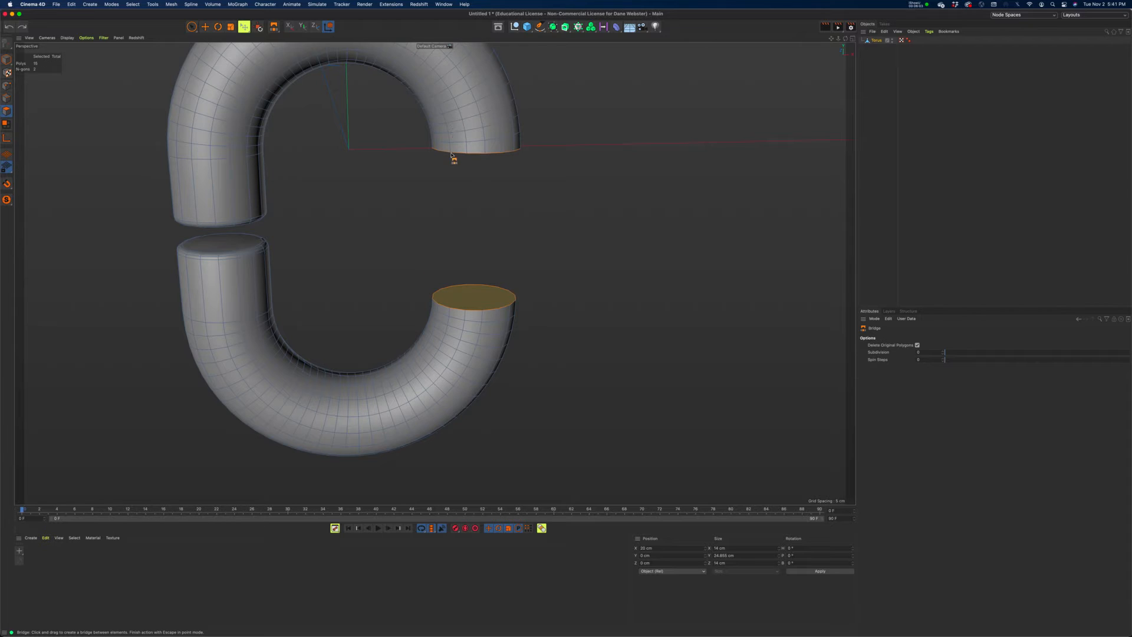
pyautogui.moveTo(450, 154); pyautogui.dragTo(450, 243)
pyautogui.press('super+z')
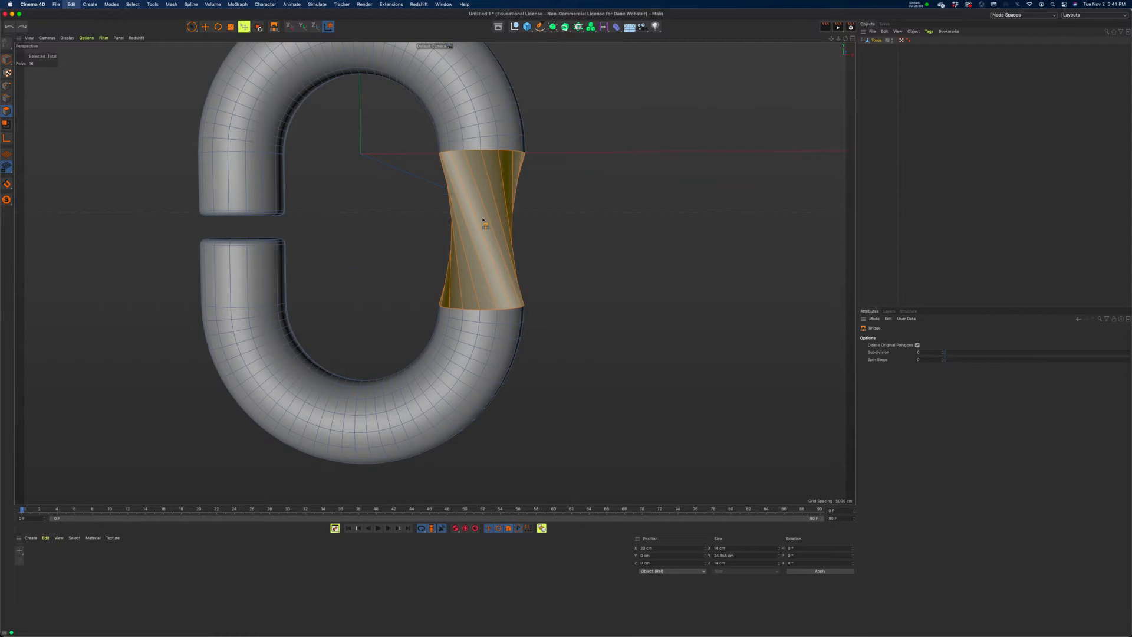
# Bridge the two right-hand caps with an untwisted straight section and deselect its polygons
pyautogui.keyDown('alt'); pyautogui.moveTo(449, 198); pyautogui.dragTo(452, 308); pyautogui.keyUp('alt')
pyautogui.keyDown('alt'); pyautogui.moveTo(450, 253); pyautogui.dragTo(566, 283); pyautogui.keyUp('alt')
pyautogui.keyDown('alt'); pyautogui.moveTo(519, 260); pyautogui.dragTo(538, 282, button='middle'); pyautogui.keyUp('alt')
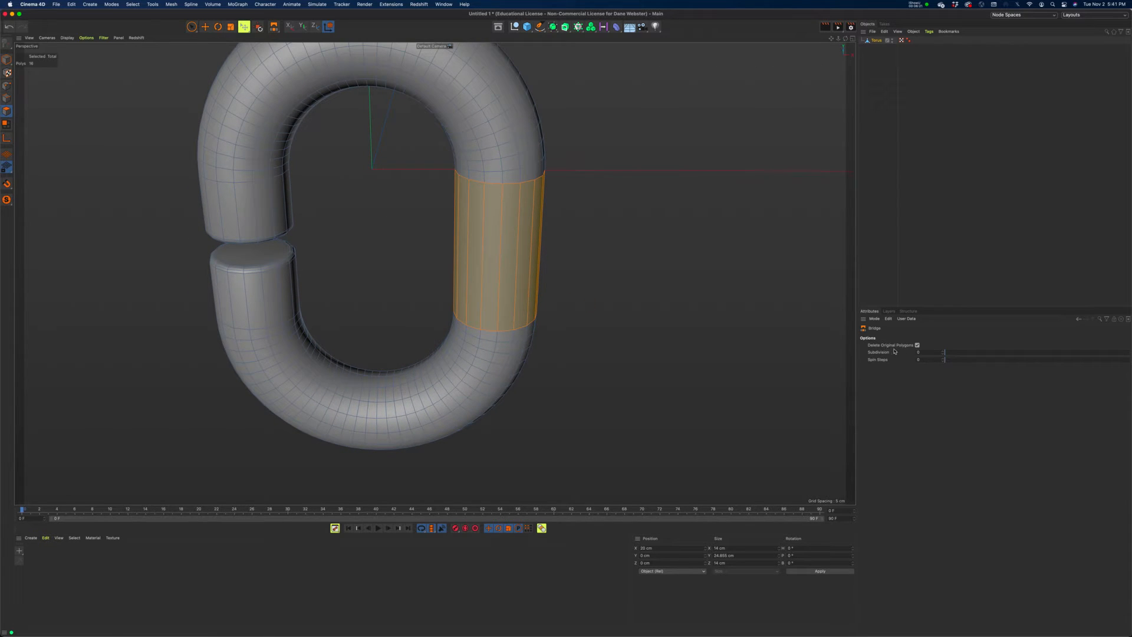
pyautogui.keyDown('alt'); pyautogui.moveTo(538, 241); pyautogui.dragTo(450, 203); pyautogui.keyUp('alt')
pyautogui.keyDown('alt'); pyautogui.moveTo(503, 204); pyautogui.dragTo(479, 206, button='right'); pyautogui.keyUp('alt')
pyautogui.keyDown('alt'); pyautogui.moveTo(479, 206); pyautogui.dragTo(454, 242, button='middle'); pyautogui.keyUp('alt')
pyautogui.keyDown('alt'); pyautogui.moveTo(454, 242); pyautogui.dragTo(422, 224); pyautogui.keyUp('alt')
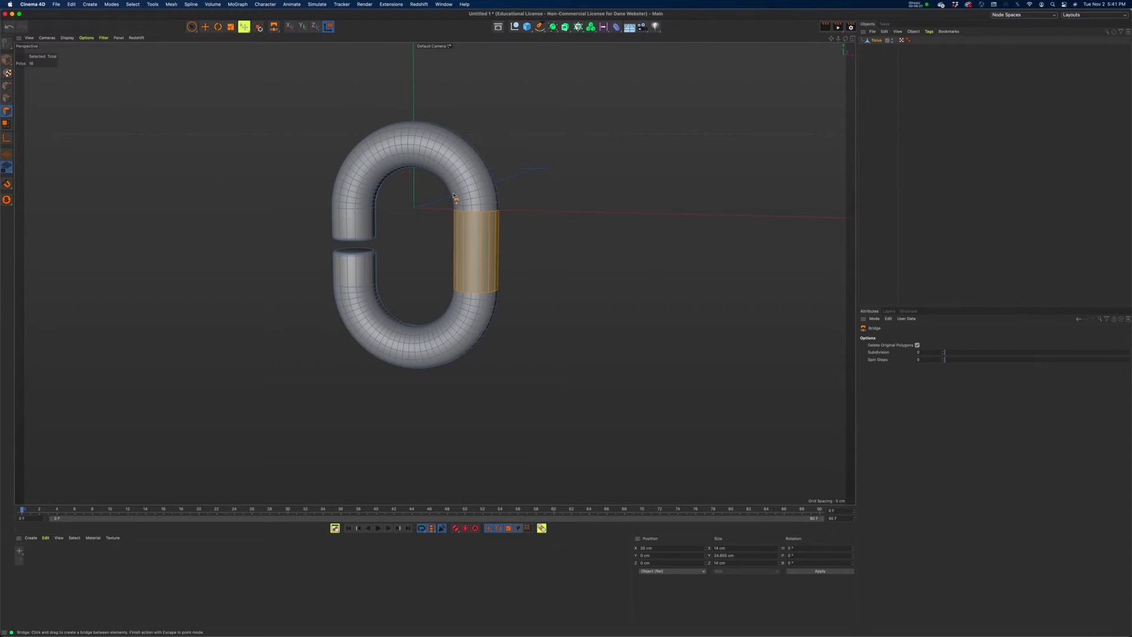
pyautogui.click(206, 27)
pyautogui.click(659, 282)
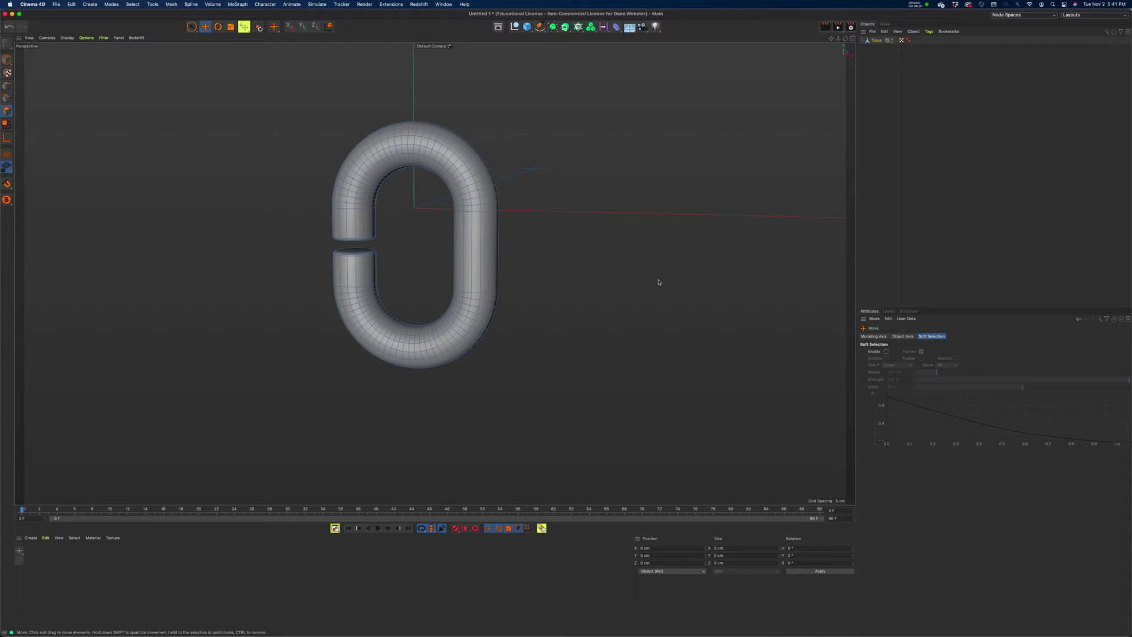
# Select the Torus object and switch to model mode
pyautogui.keyDown('alt'); pyautogui.moveTo(552, 256); pyautogui.dragTo(396, 265, button='right'); pyautogui.keyUp('alt')
pyautogui.keyDown('alt'); pyautogui.moveTo(506, 269); pyautogui.dragTo(476, 258, button='middle'); pyautogui.keyUp('alt')
pyautogui.keyDown('alt'); pyautogui.moveTo(477, 258); pyautogui.dragTo(486, 257); pyautogui.keyUp('alt')
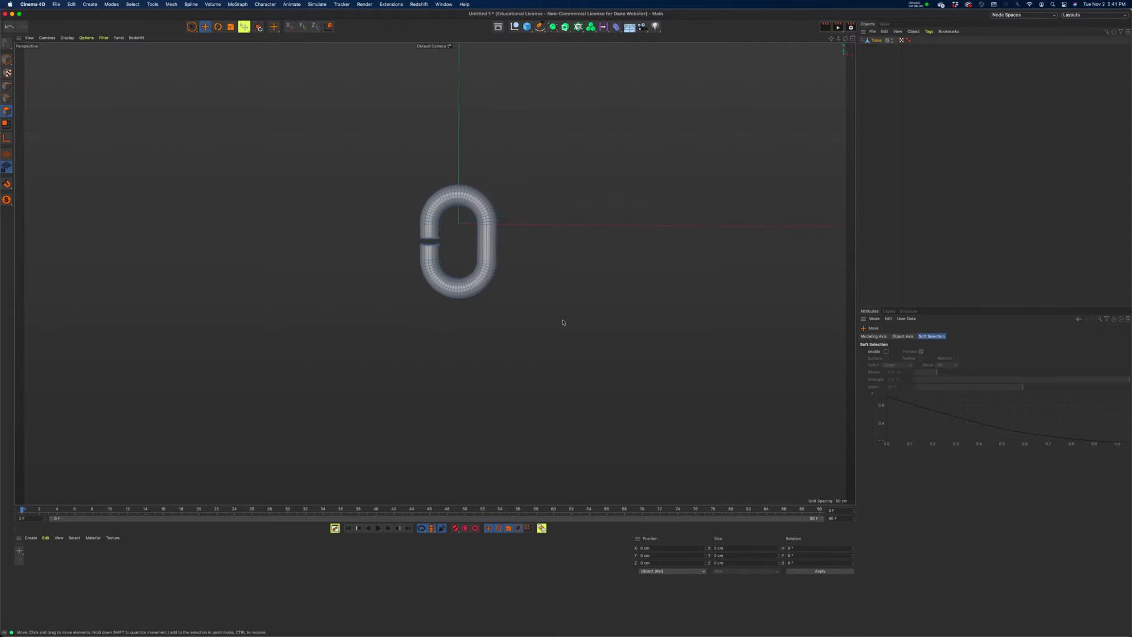
pyautogui.click(879, 41)
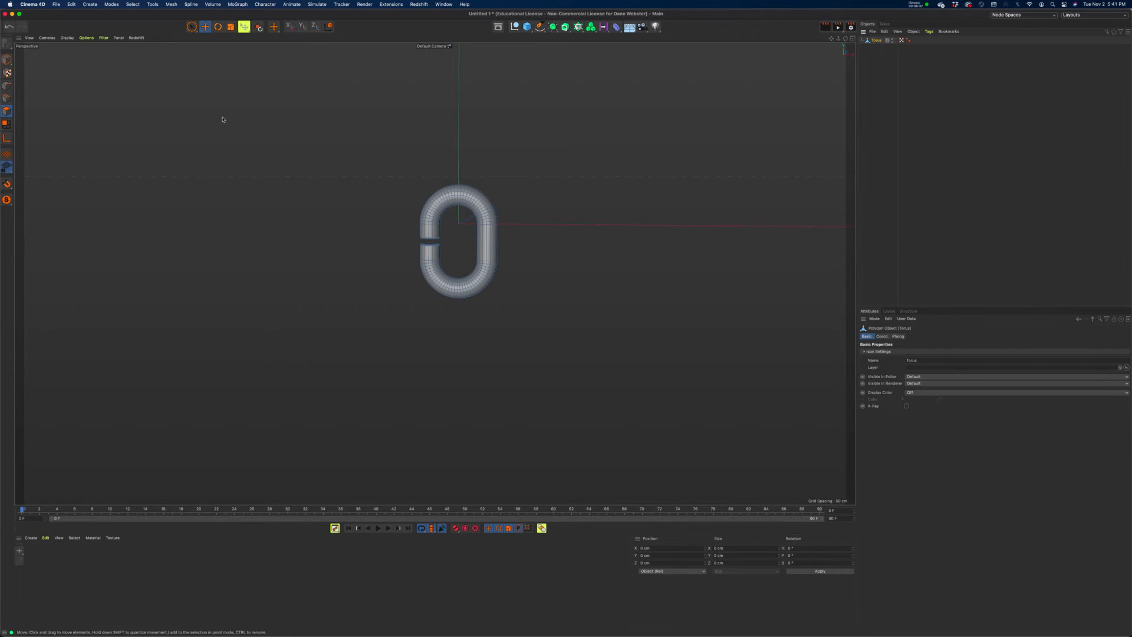
pyautogui.click(7, 60)
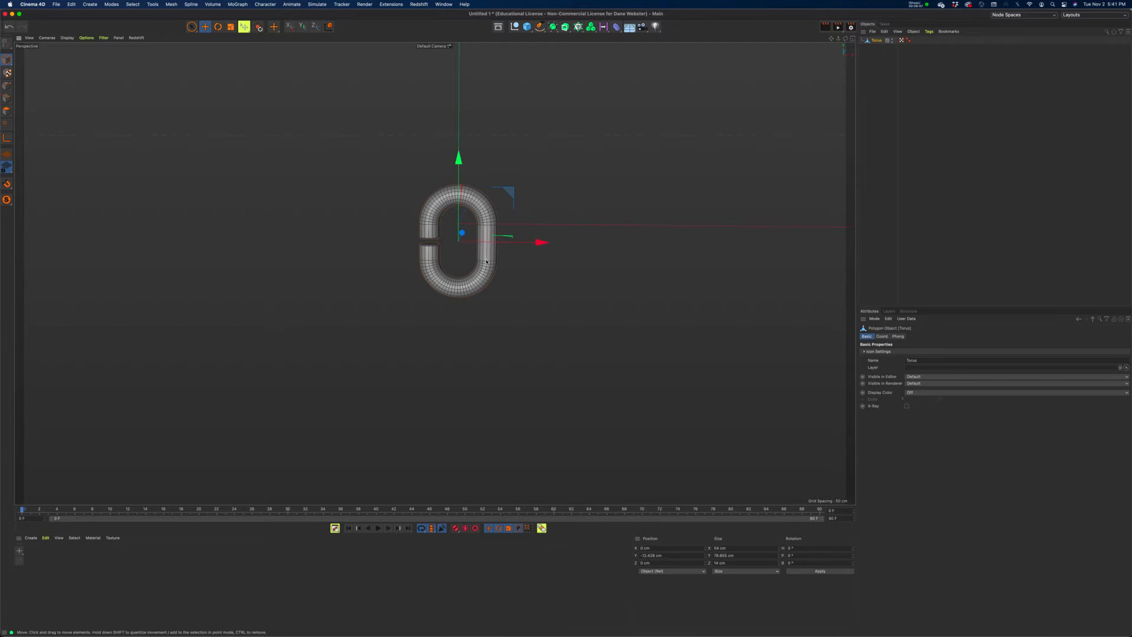
# Move only the object's axis up in the front view and set its Y position to 0 cm
pyautogui.middleClick(472, 328)
pyautogui.middleClick(645, 370)
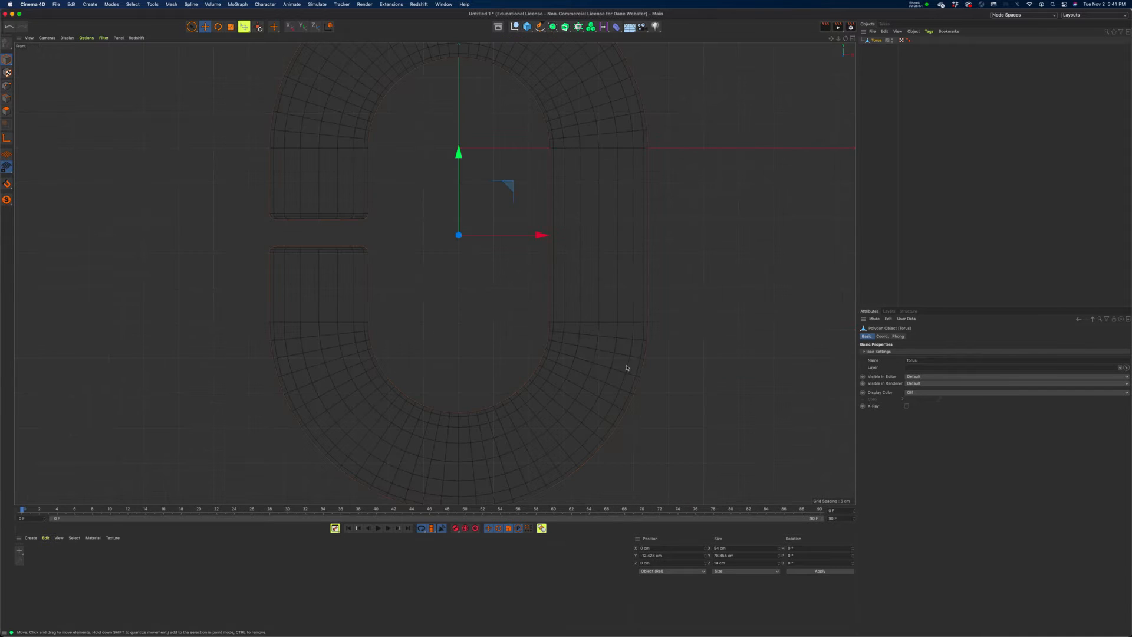
pyautogui.scroll(-5, 522, 324)
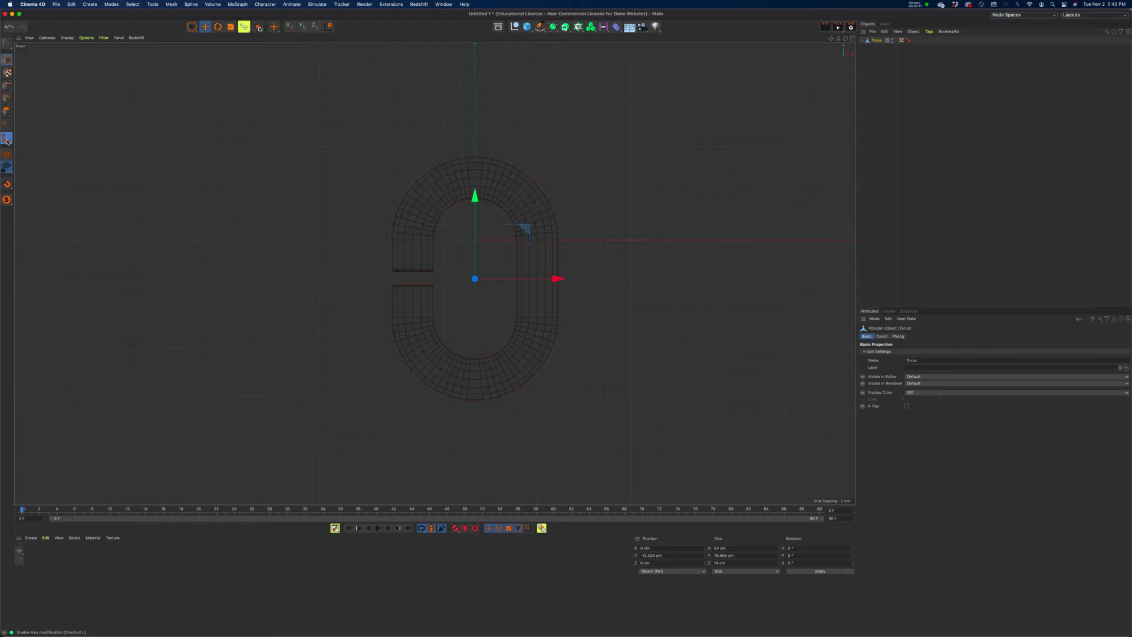
pyautogui.moveTo(476, 199); pyautogui.dragTo(478, 164)
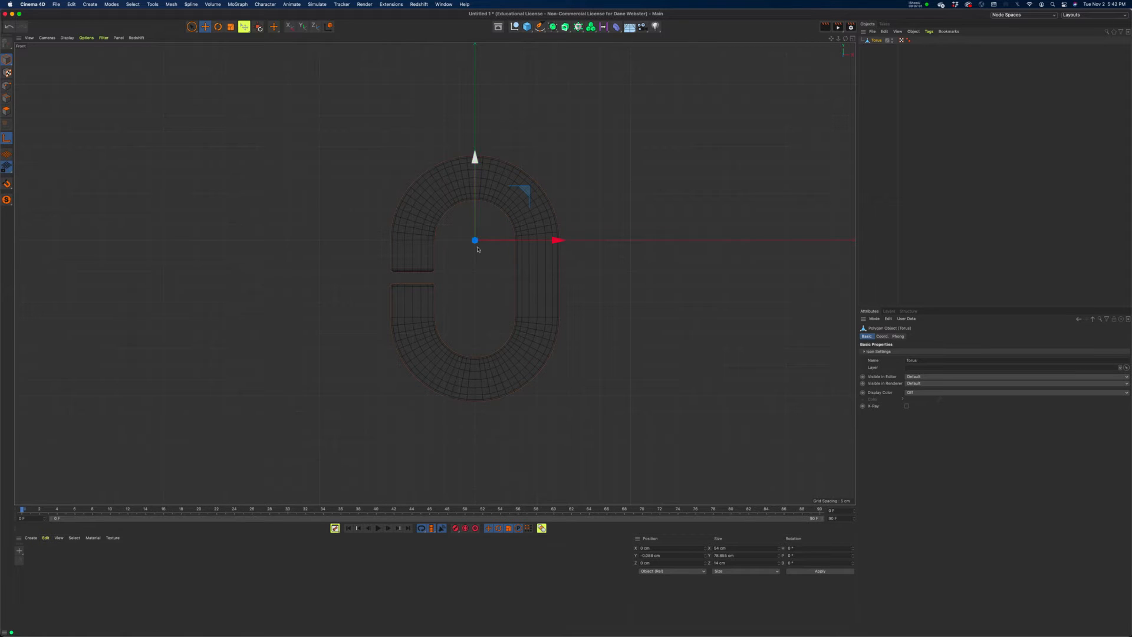
pyautogui.press('super+a')
pyautogui.write('0')
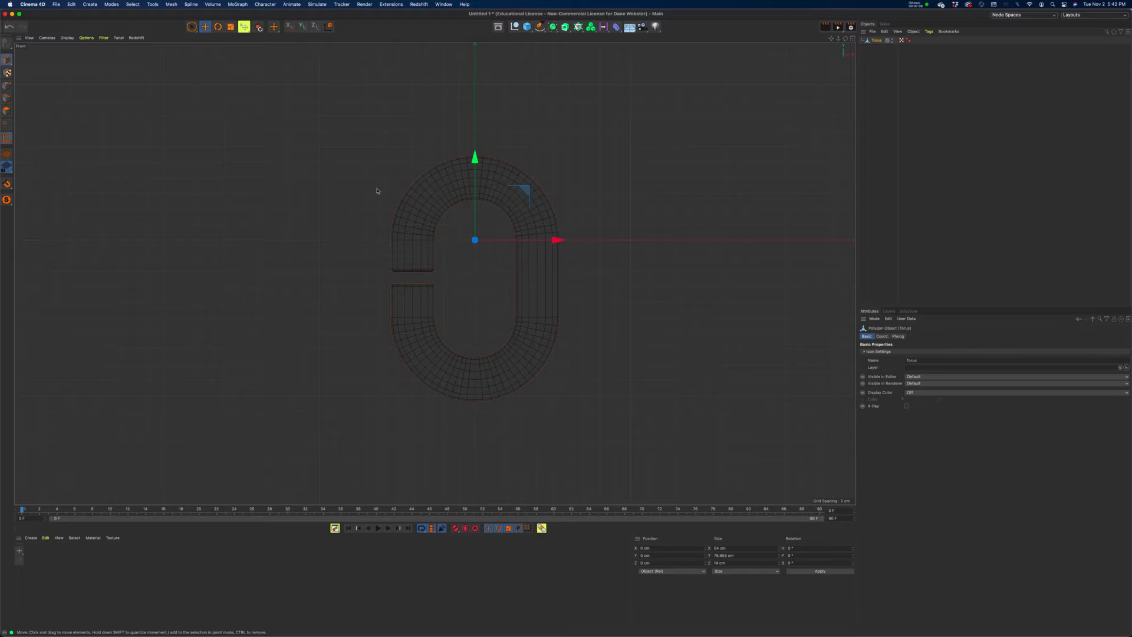
# Try rotating the link around its relocated axis and undo the test rotations
pyautogui.press('r')
pyautogui.moveTo(496, 242)
pyautogui.mouseDown()
pyautogui.moveTo(469, 242)
pyautogui.moveTo(478, 240)
pyautogui.mouseUp()
pyautogui.press('super+z')
pyautogui.middleClick(326, 179)
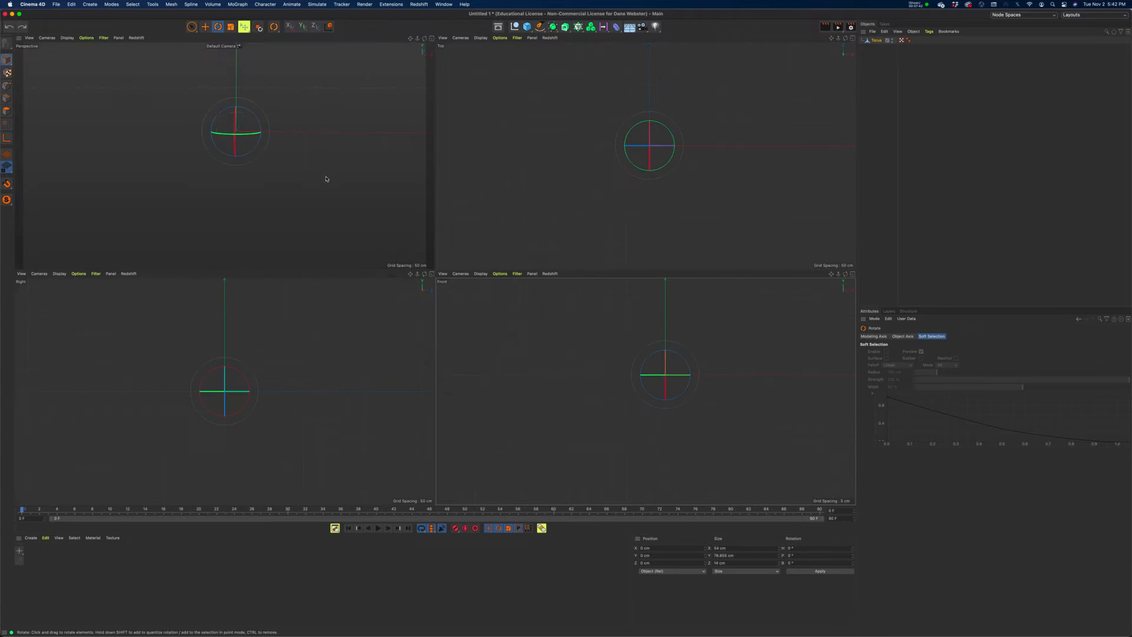
pyautogui.middleClick(267, 151)
pyautogui.keyDown('alt'); pyautogui.moveTo(286, 199); pyautogui.dragTo(415, 208); pyautogui.keyUp('alt')
pyautogui.press('super+z')
pyautogui.press('super+z')
pyautogui.press('super+z')
pyautogui.scroll(1, 495, 257)
pyautogui.keyDown('alt'); pyautogui.moveTo(465, 265); pyautogui.dragTo(487, 335, button='middle'); pyautogui.keyUp('alt')
pyautogui.keyDown('alt'); pyautogui.moveTo(484, 317); pyautogui.dragTo(443, 265); pyautogui.keyUp('alt')
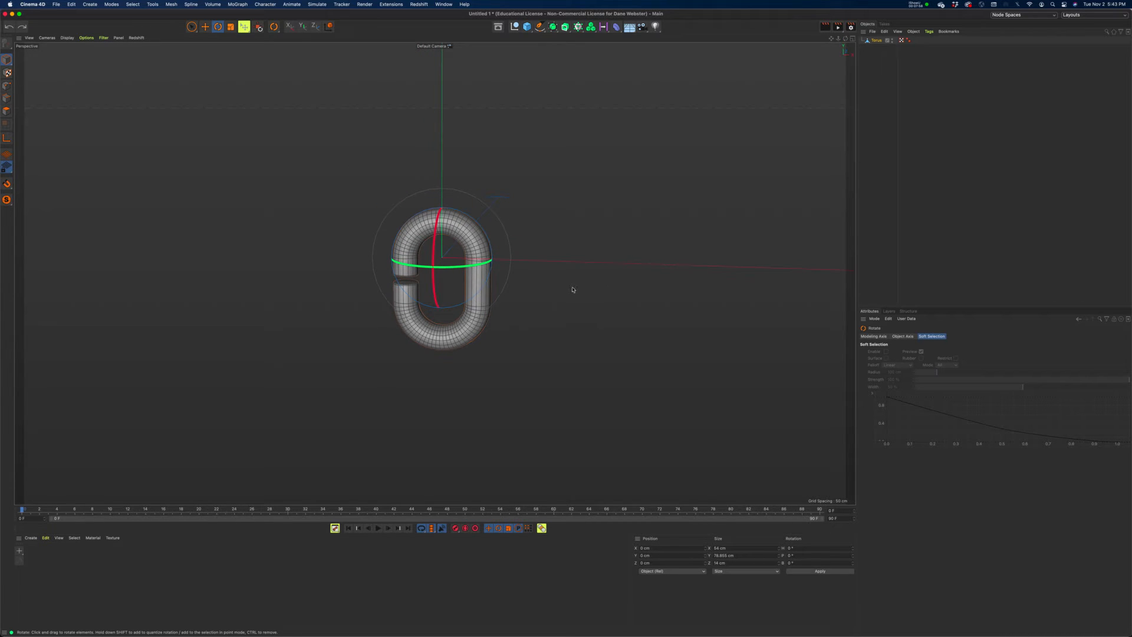
pyautogui.scroll(-5, 619, 313)
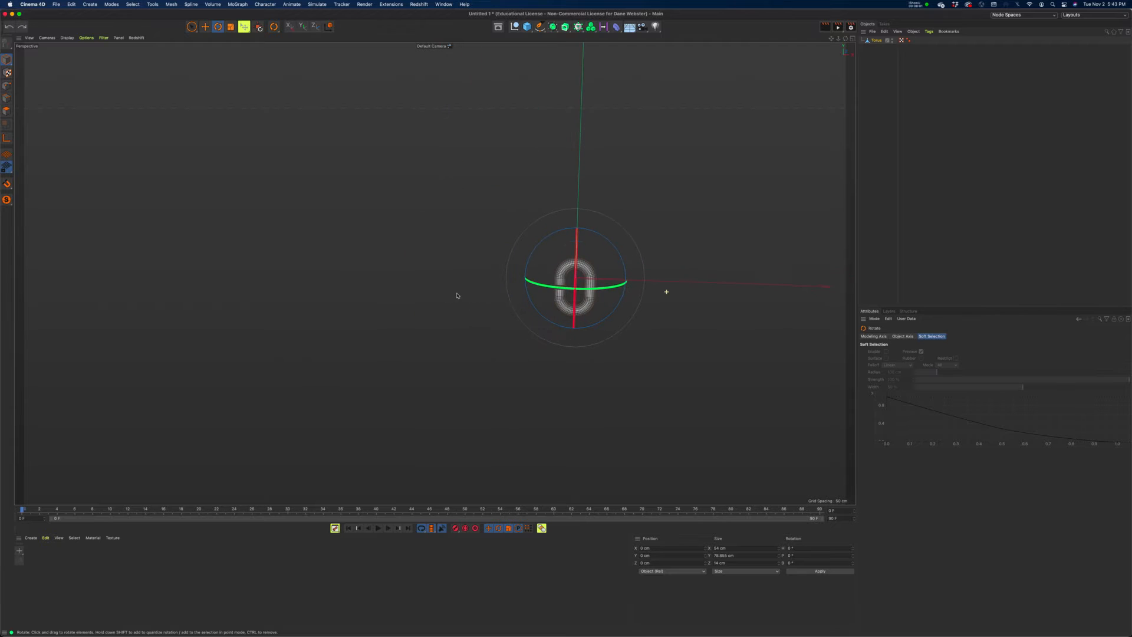
# Switch to the Move tool with the chain link in model mode and add a Cloner object to the scene
pyautogui.keyDown('alt'); pyautogui.moveTo(372, 265); pyautogui.dragTo(273, 176, button='middle'); pyautogui.keyUp('alt')
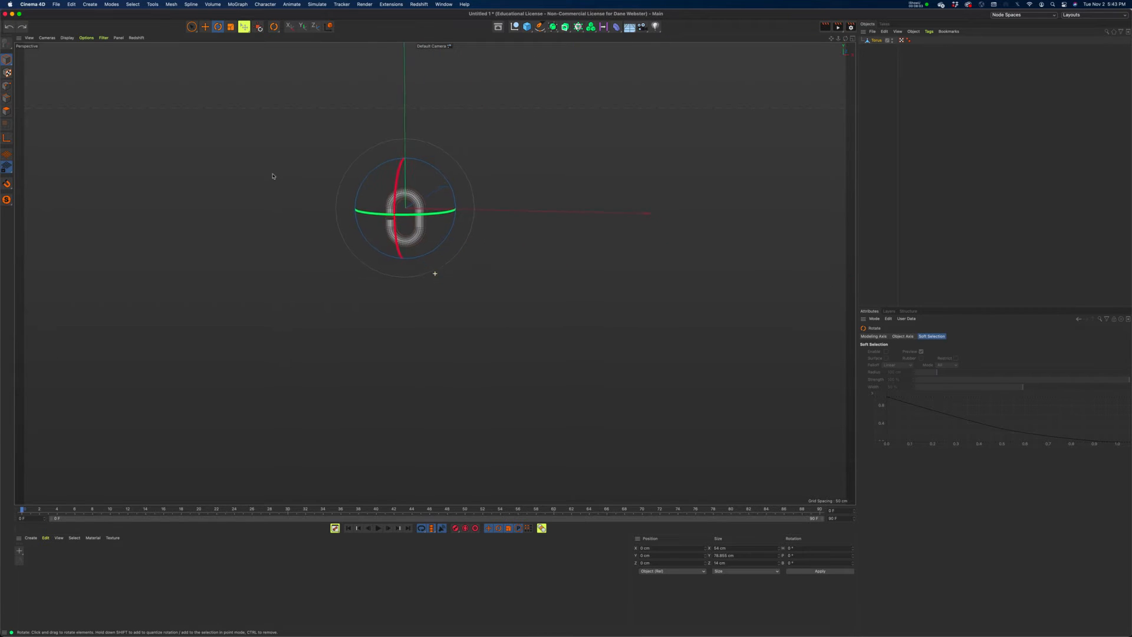
pyautogui.click(6, 60)
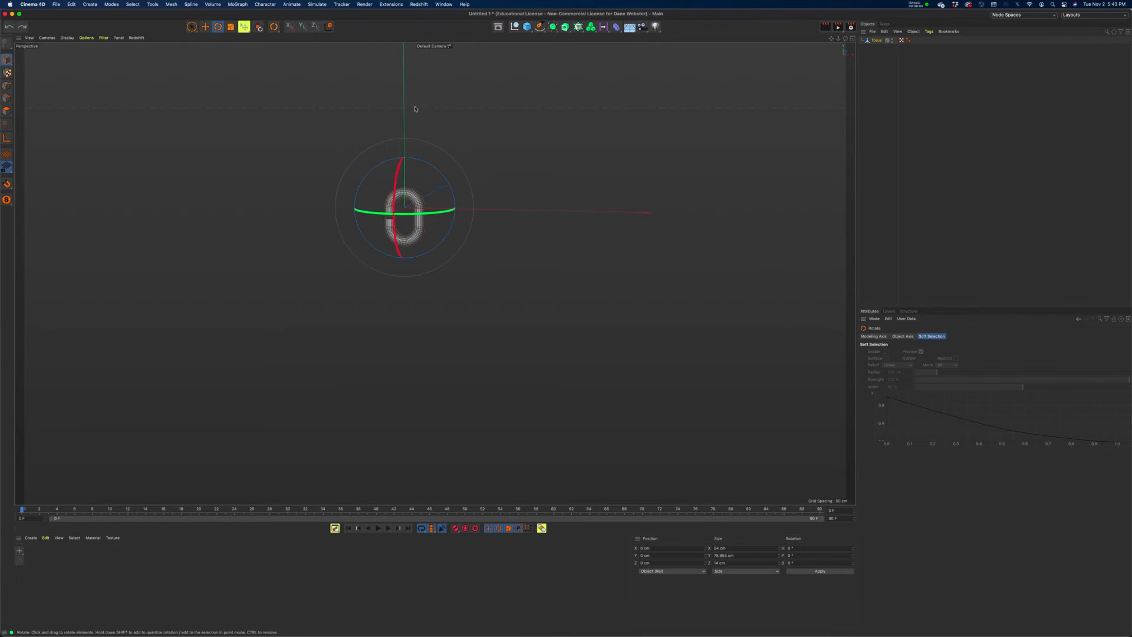
pyautogui.click(206, 26)
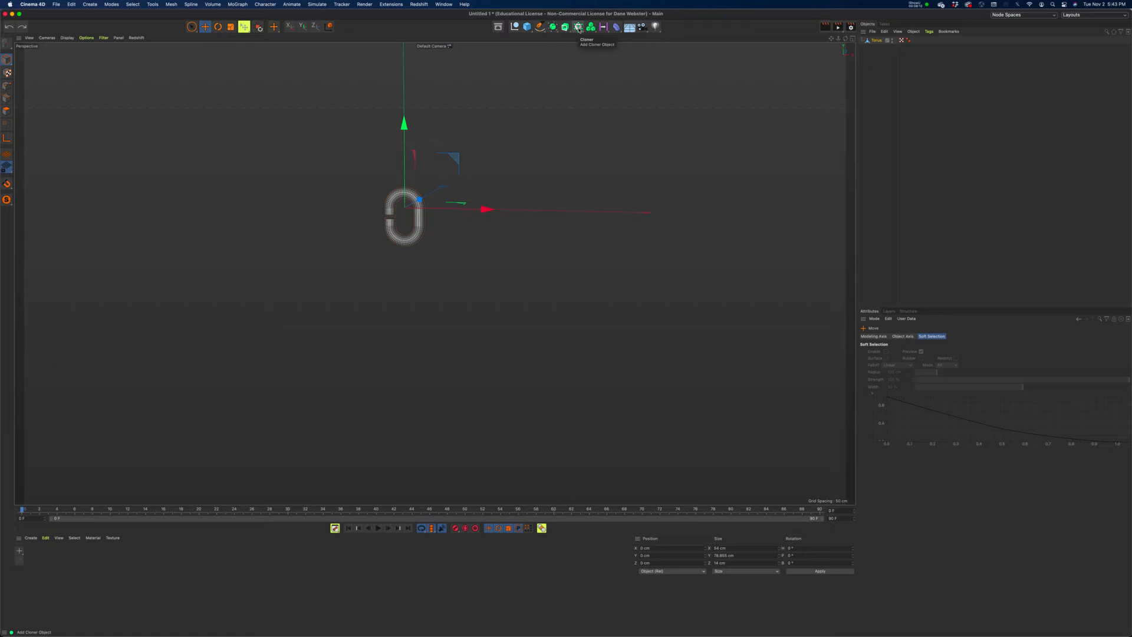
pyautogui.click(579, 27)
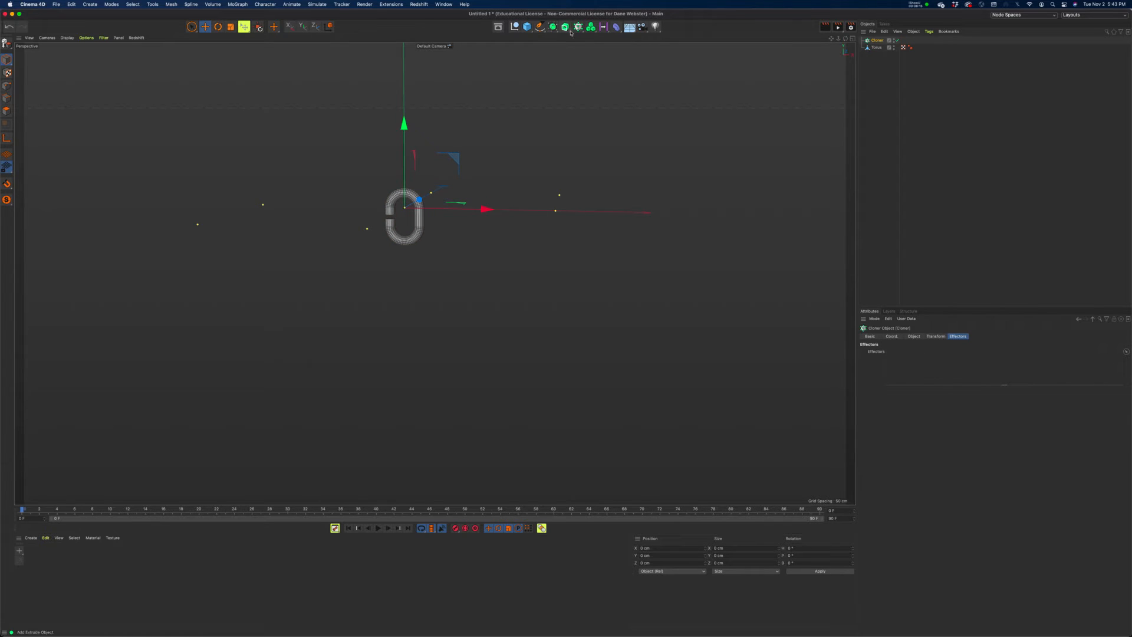
pyautogui.click(566, 23)
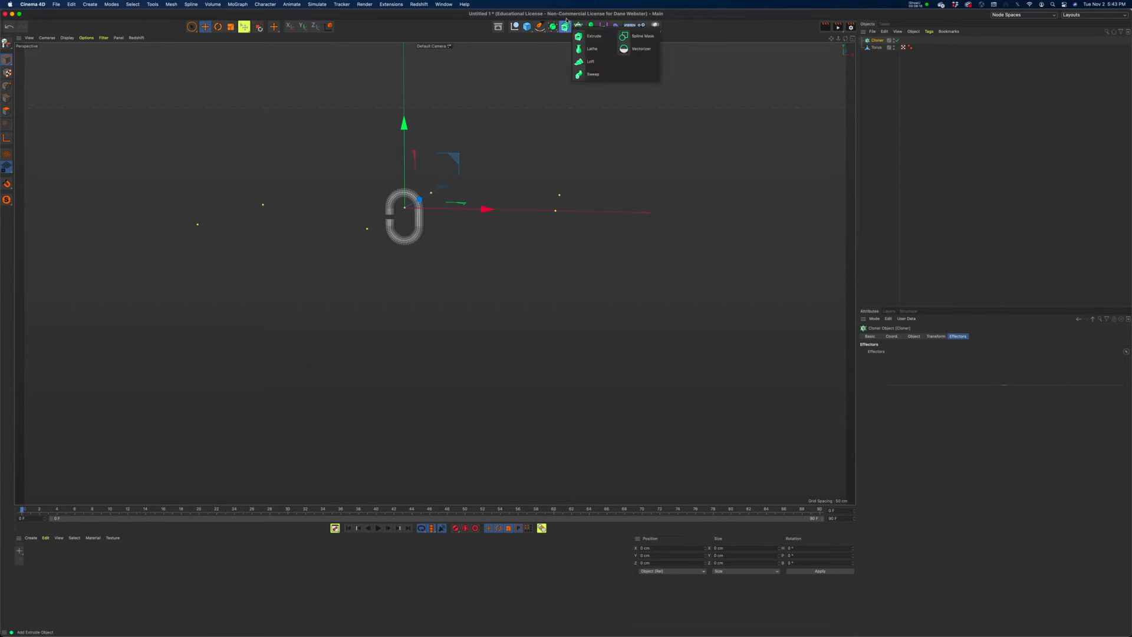
pyautogui.click(579, 27)
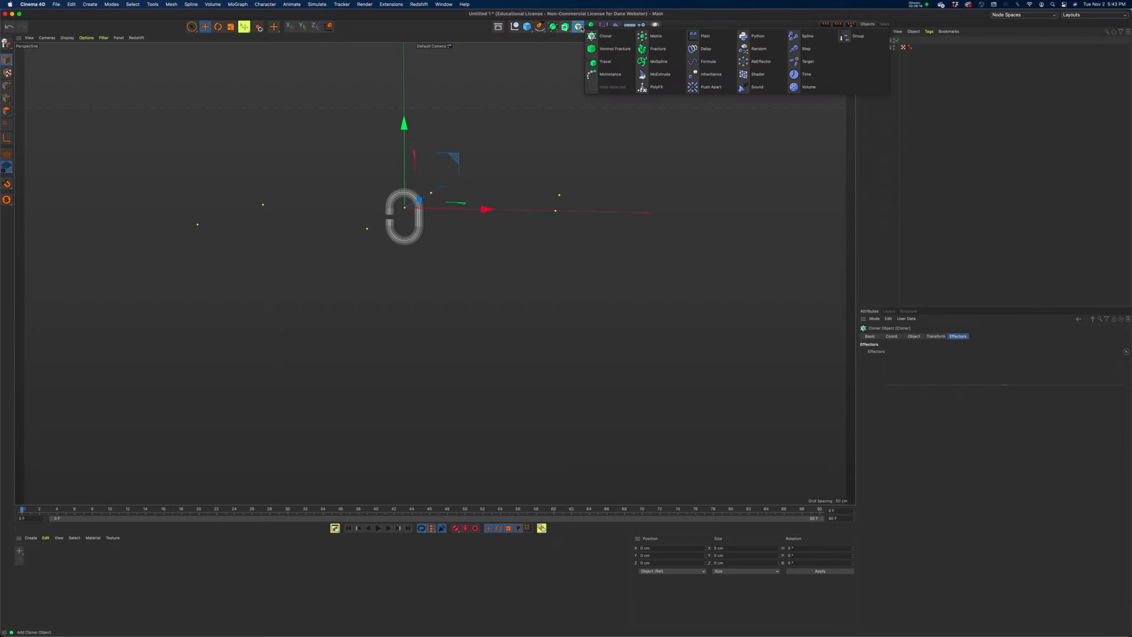
pyautogui.click(873, 139)
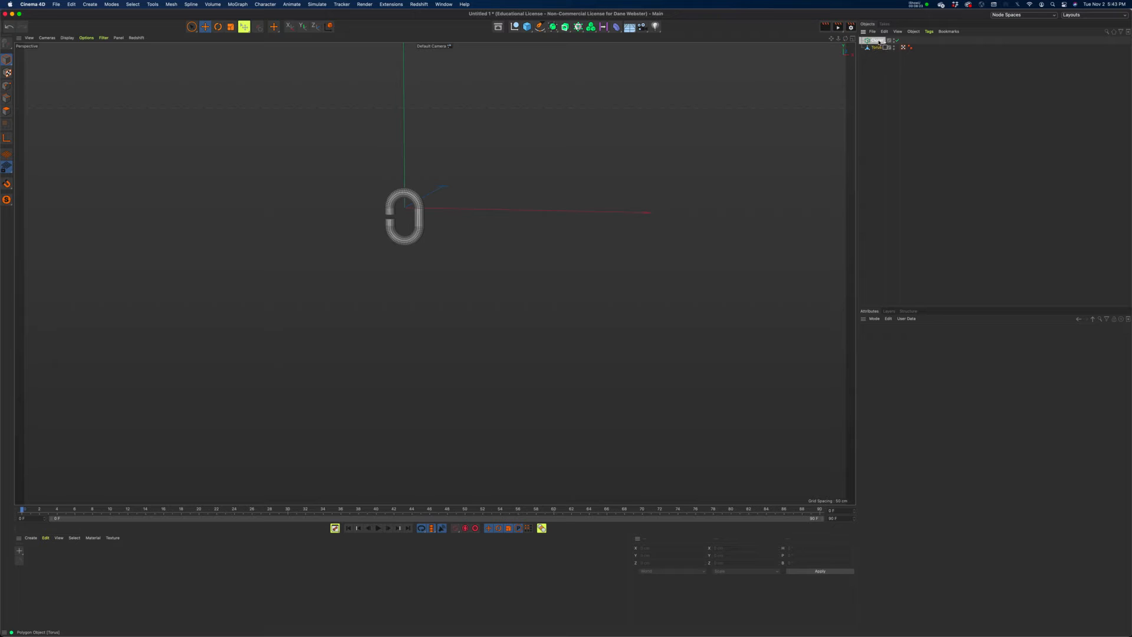
# Rename the Torus object as link and make it a child of the Cloner
pyautogui.doubleClick(877, 47)
pyautogui.press('BackSpace')
pyautogui.write('link')
pyautogui.press('Return')
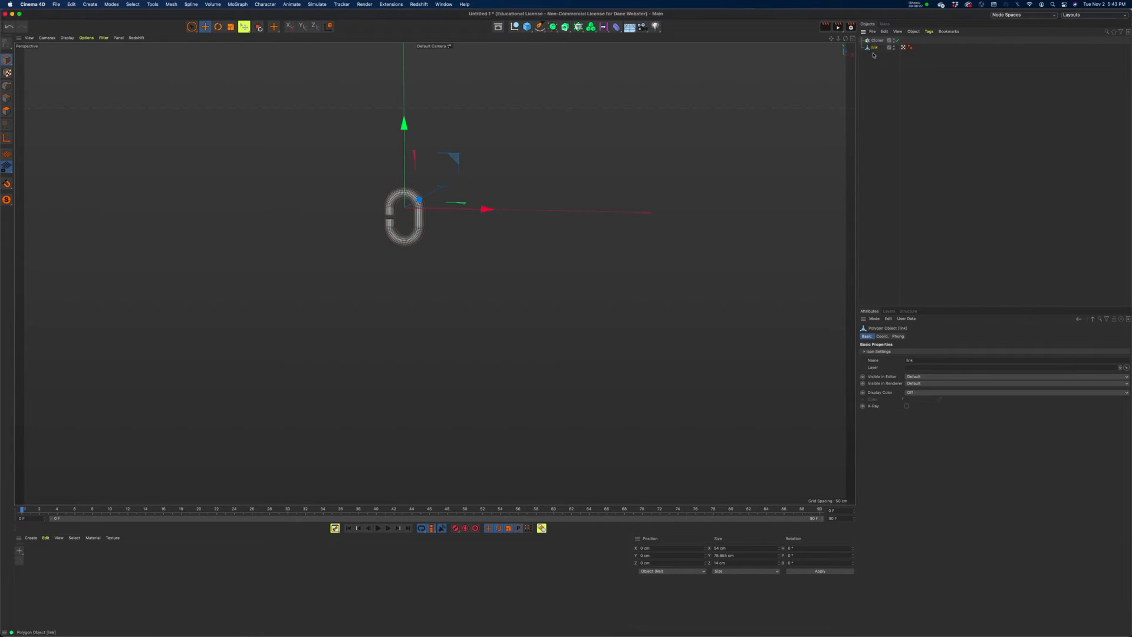
pyautogui.moveTo(874, 50); pyautogui.dragTo(877, 44)
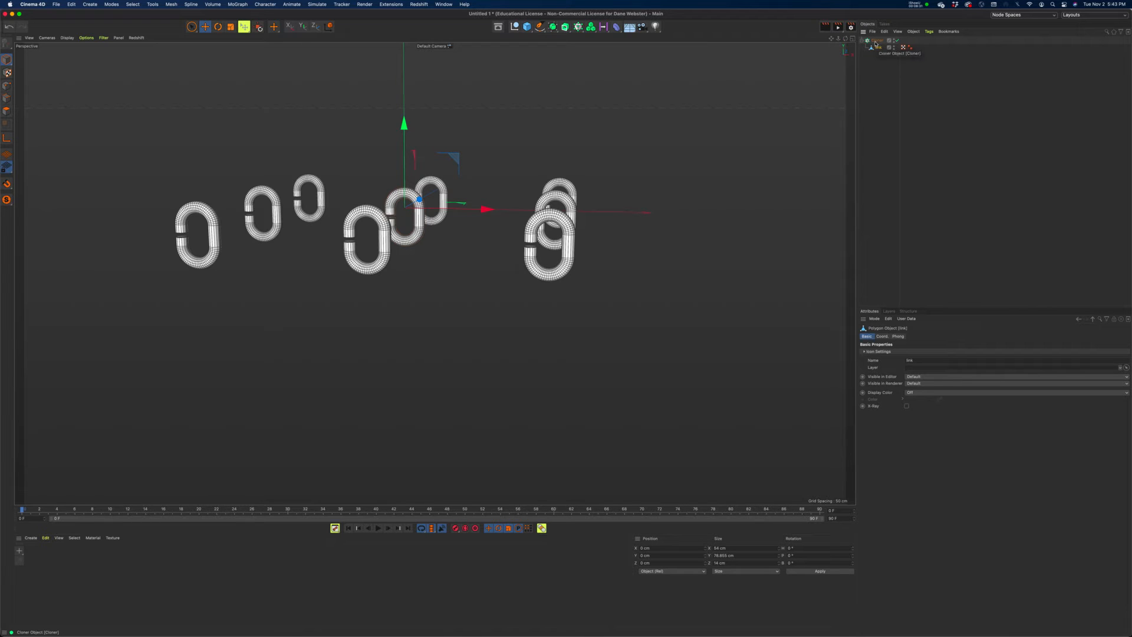
# Set the Cloner's object mode to Linear
pyautogui.click(878, 40)
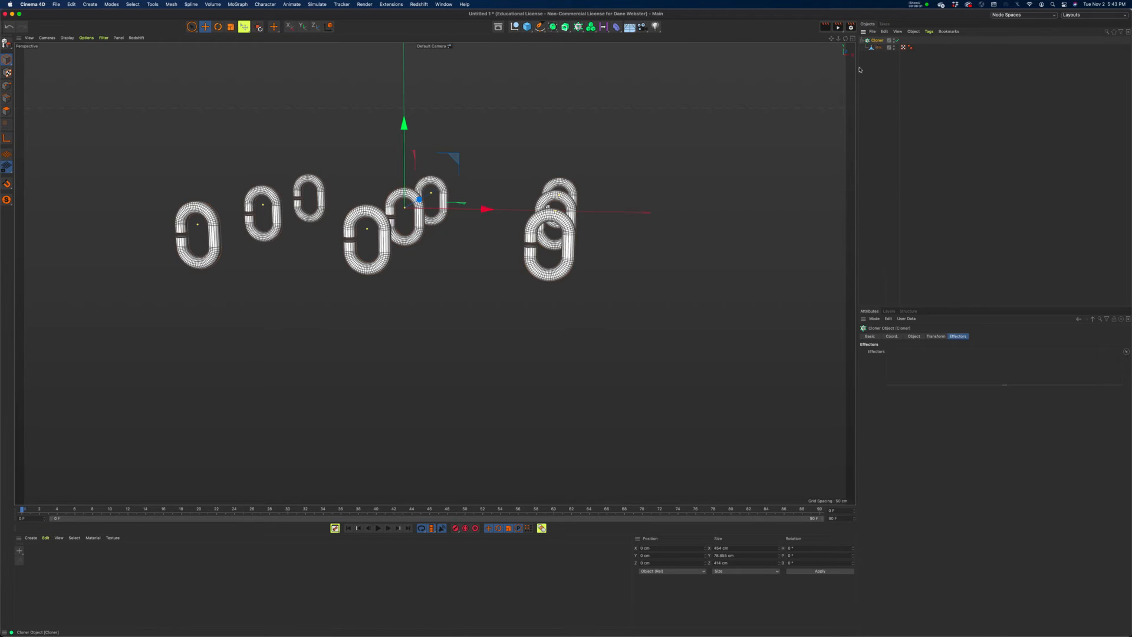
pyautogui.click(913, 336)
pyautogui.keyDown('alt'); pyautogui.moveTo(454, 340); pyautogui.dragTo(448, 267, button='middle'); pyautogui.keyUp('alt')
pyautogui.moveTo(449, 267)
pyautogui.keyDown('alt'); pyautogui.mouseDown()
pyautogui.moveTo(475, 167)
pyautogui.moveTo(485, 369)
pyautogui.mouseUp(); pyautogui.keyUp('alt')
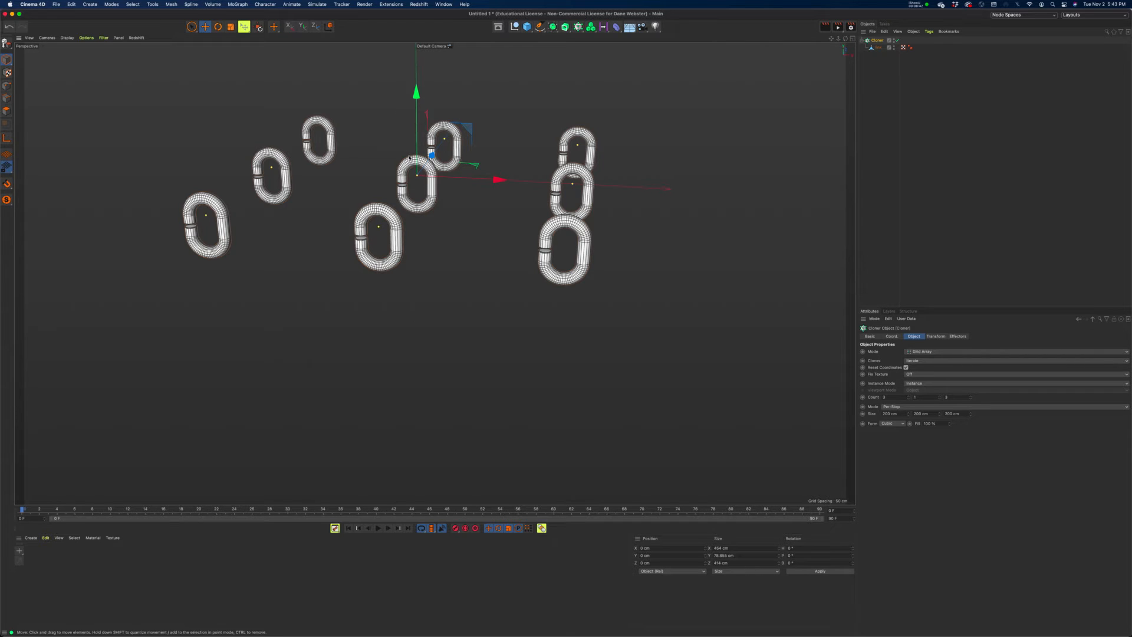
pyautogui.click(918, 352)
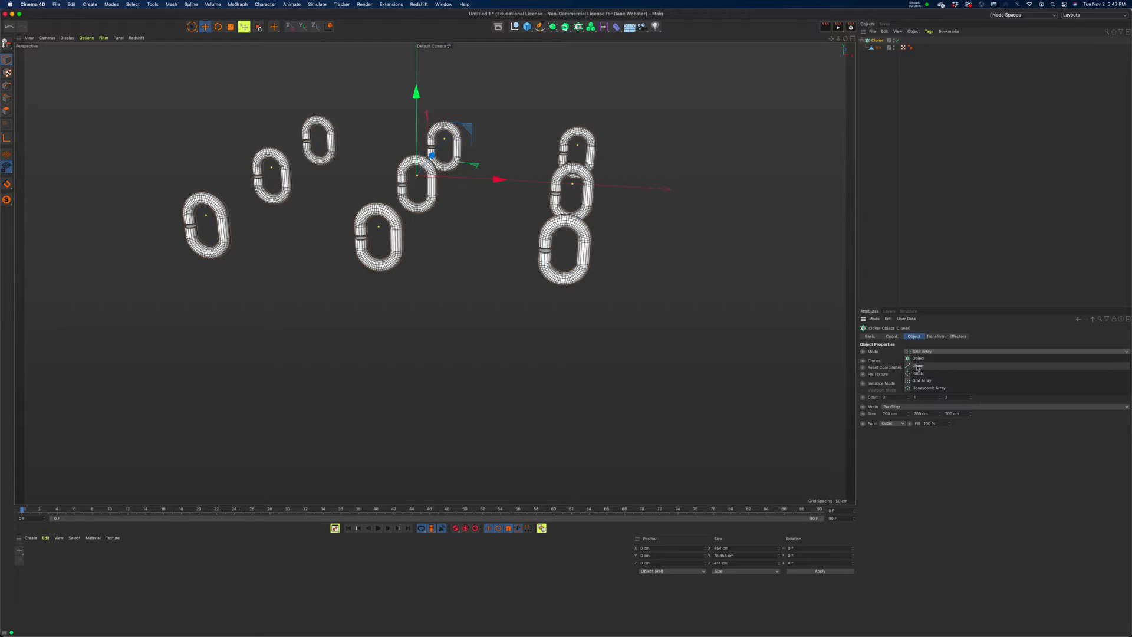
pyautogui.click(918, 366)
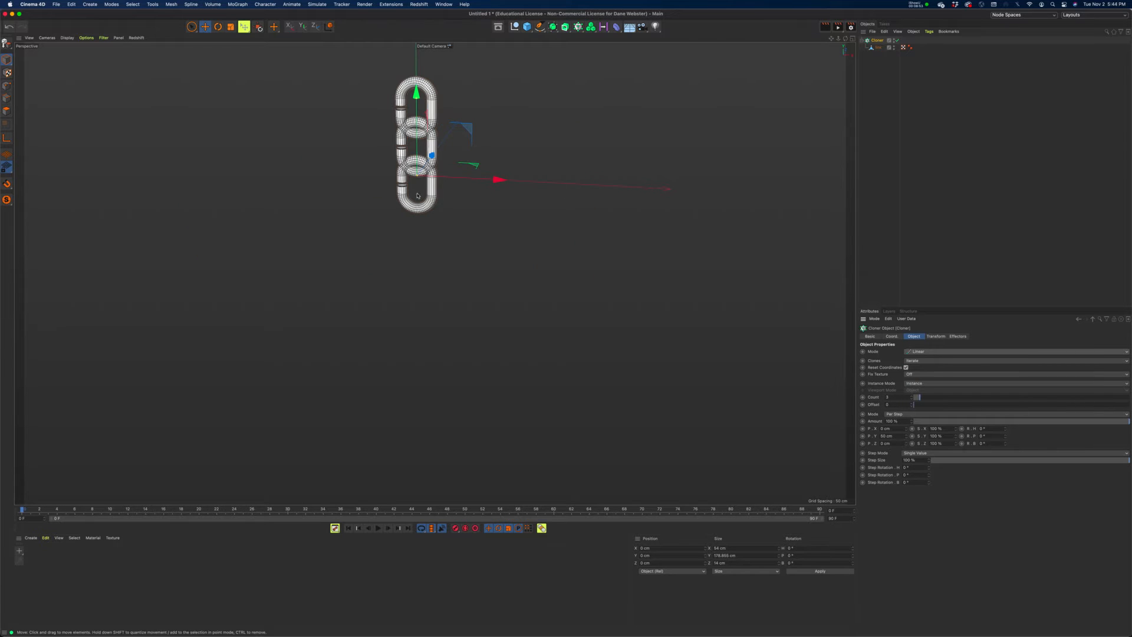
# Set the Cloner's count to 4 and its P.Y offset to -50 cm so the links run downward
pyautogui.keyDown('alt'); pyautogui.moveTo(573, 343); pyautogui.dragTo(586, 396, button='middle'); pyautogui.keyUp('alt')
pyautogui.moveTo(923, 400); pyautogui.dragTo(923, 399)
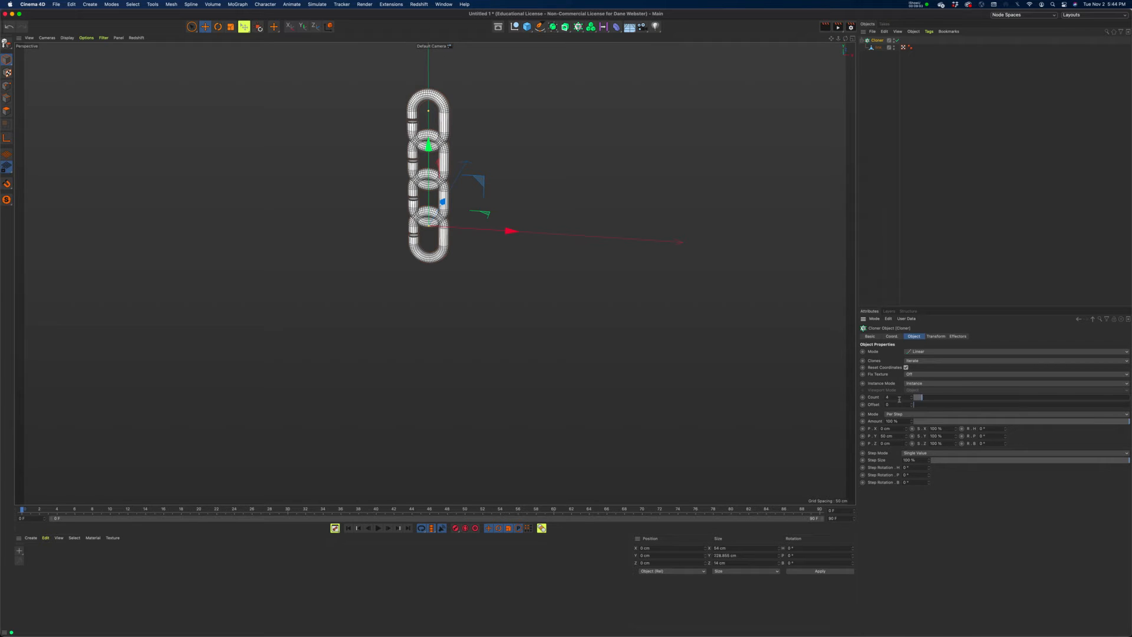
pyautogui.click(897, 437)
pyautogui.write('-50')
pyautogui.press('Tab')
pyautogui.keyDown('alt'); pyautogui.moveTo(396, 291); pyautogui.dragTo(598, 299, button='right'); pyautogui.keyUp('alt')
pyautogui.keyDown('alt'); pyautogui.moveTo(598, 299); pyautogui.dragTo(597, 287); pyautogui.keyUp('alt')
pyautogui.keyDown('alt'); pyautogui.moveTo(597, 288); pyautogui.dragTo(529, 276, button='right'); pyautogui.keyUp('alt')
pyautogui.keyDown('alt'); pyautogui.moveTo(528, 276); pyautogui.dragTo(493, 295, button='middle'); pyautogui.keyUp('alt')
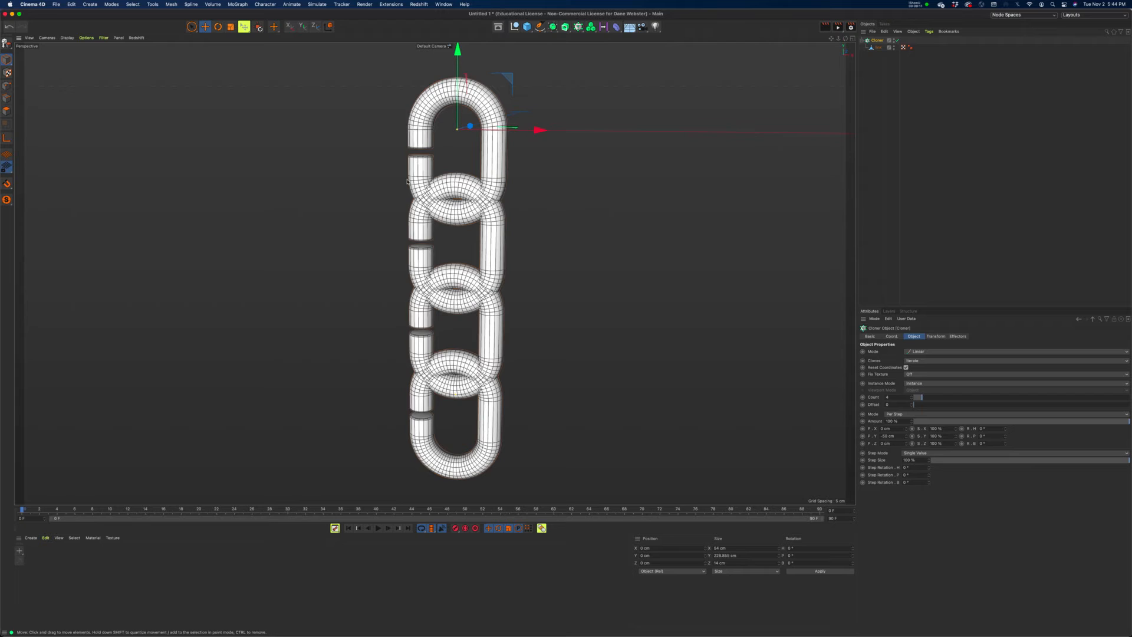
# Try tighter vertical spacings between the cloned links and bring the Cloner's P.Y offset back to -50 cm
pyautogui.click(906, 436)
pyautogui.click(906, 435)
pyautogui.click(906, 435)
pyautogui.click(906, 434)
pyautogui.click(906, 434)
pyautogui.click(906, 435)
pyautogui.click(906, 434)
pyautogui.click(906, 435)
pyautogui.click(907, 435)
pyautogui.click(906, 435)
pyautogui.click(906, 435)
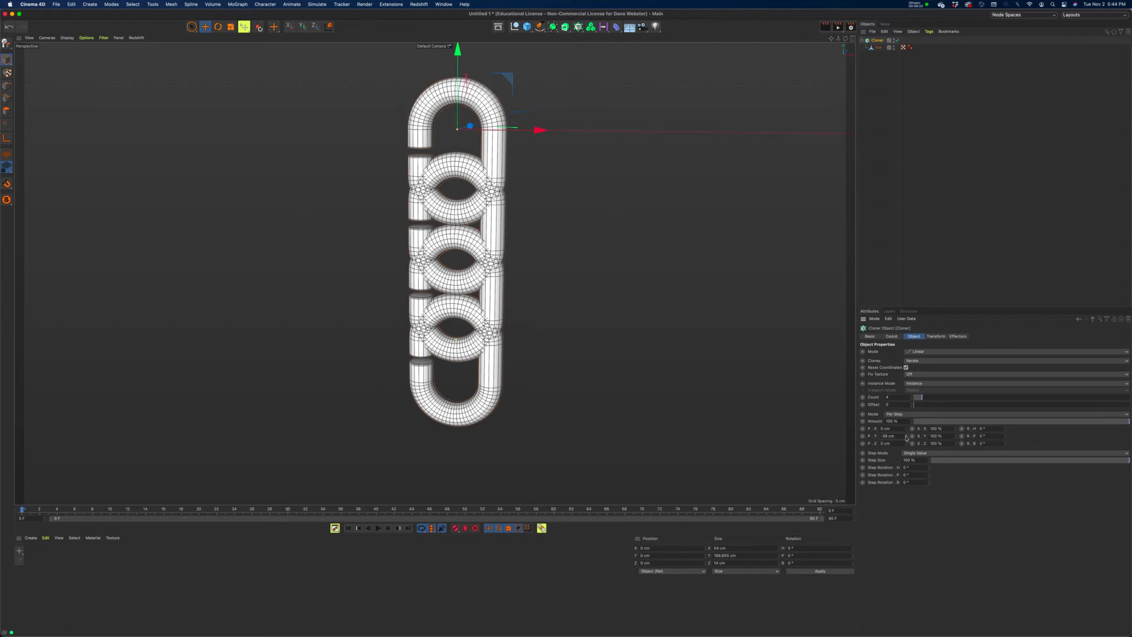
pyautogui.click(907, 439)
pyautogui.click(907, 438)
pyautogui.click(907, 439)
pyautogui.click(907, 439)
pyautogui.click(907, 438)
pyautogui.click(907, 439)
pyautogui.click(906, 438)
pyautogui.click(907, 438)
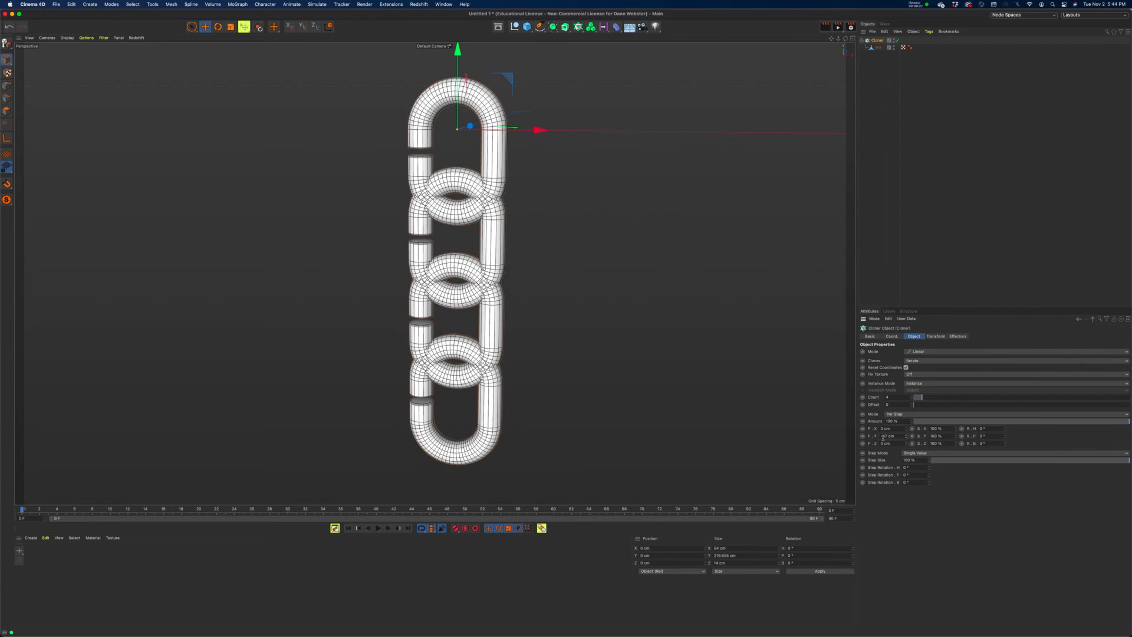
pyautogui.click(907, 439)
pyautogui.click(906, 439)
pyautogui.click(906, 439)
pyautogui.click(906, 439)
pyautogui.click(906, 435)
# Examine the overlap between neighbouring links in the front view and up close in the perspective view
pyautogui.press('F5')
pyautogui.middleClick(682, 437)
pyautogui.keyDown('alt'); pyautogui.moveTo(683, 438); pyautogui.dragTo(699, 132, button='middle'); pyautogui.keyUp('alt')
pyautogui.keyDown('alt'); pyautogui.moveTo(582, 317); pyautogui.dragTo(584, 314, button='middle'); pyautogui.keyUp('alt')
pyautogui.middleClick(583, 313)
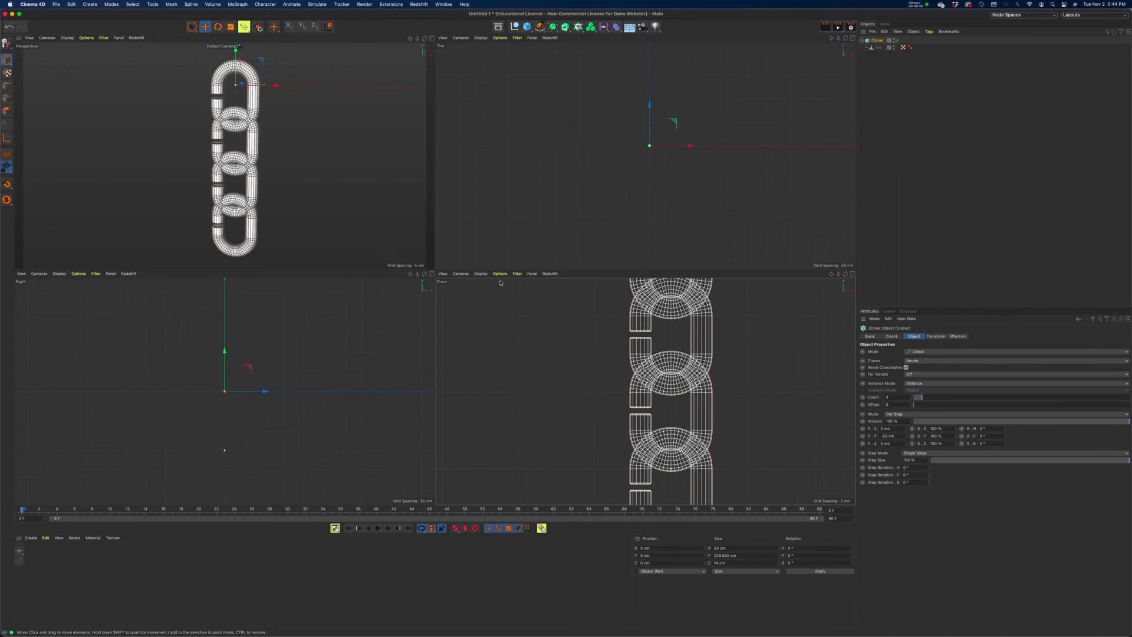
pyautogui.middleClick(284, 202)
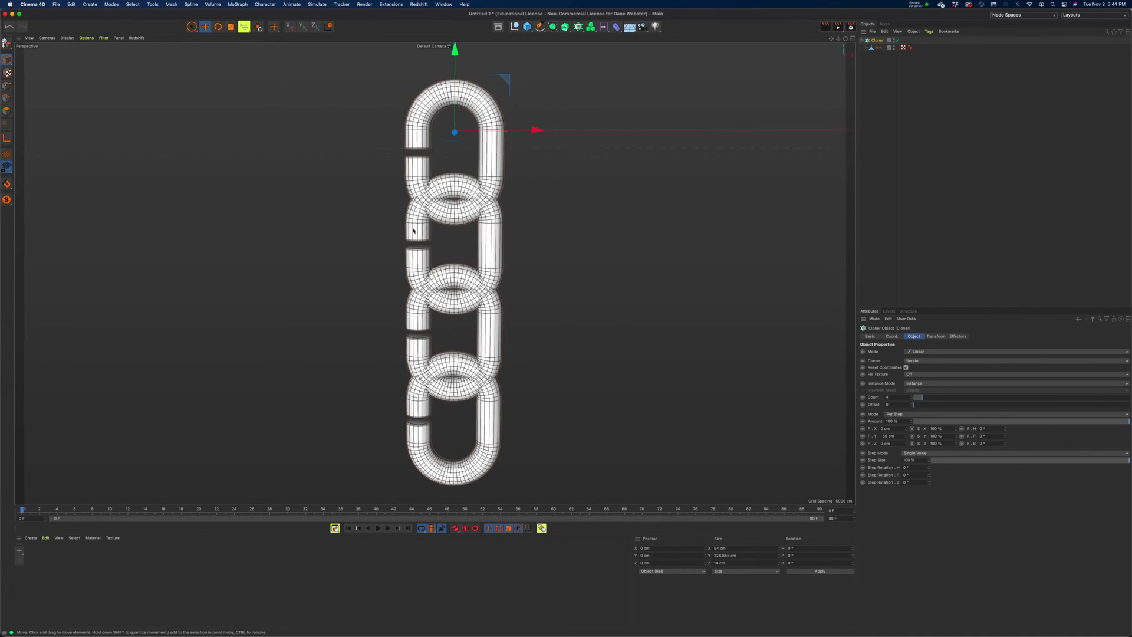
pyautogui.scroll(10, 484, 248)
pyautogui.scroll(8, 485, 248)
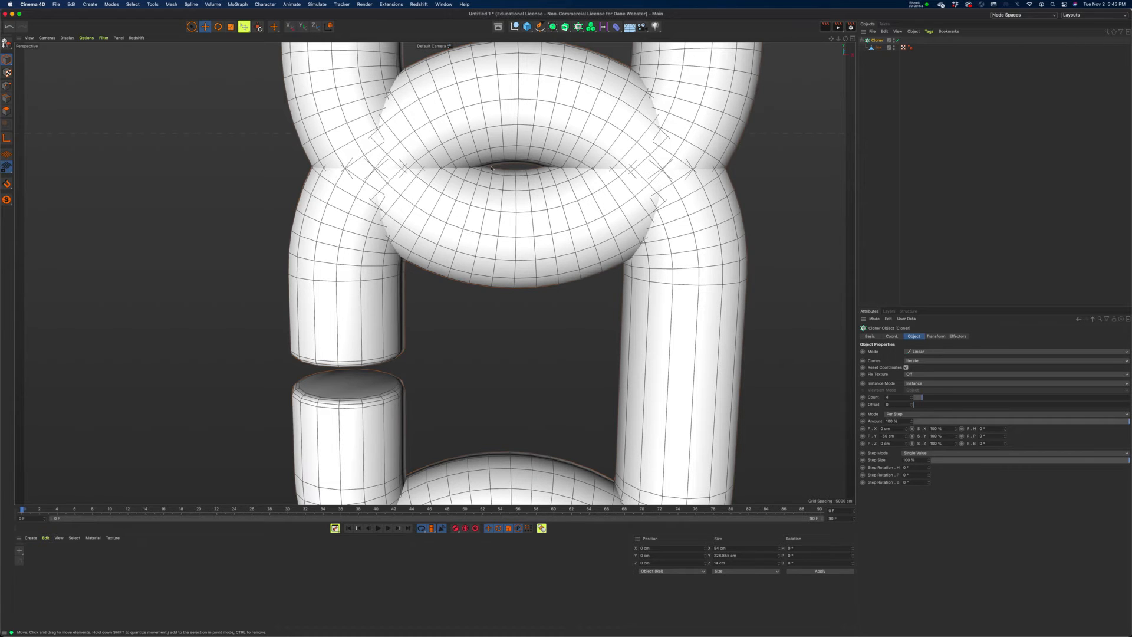
# Fine-tune the Cloner's P.Y offset to -50.5 cm and finally to -50.75 cm
pyautogui.click(893, 436)
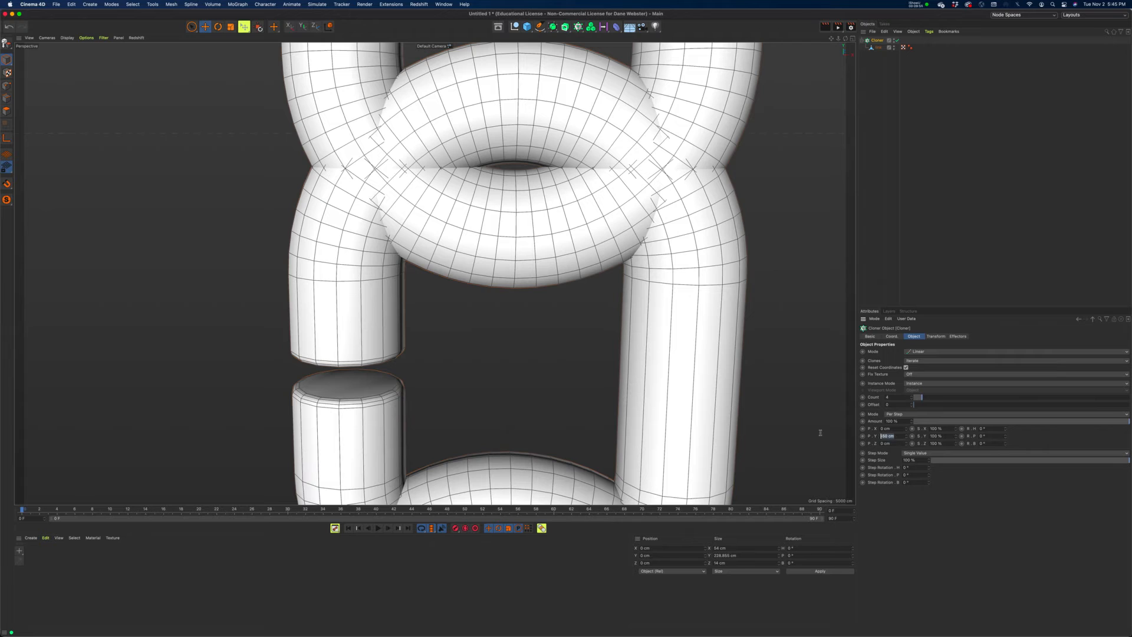
pyautogui.press('BackSpace')
pyautogui.write('-50.5')
pyautogui.press('Return')
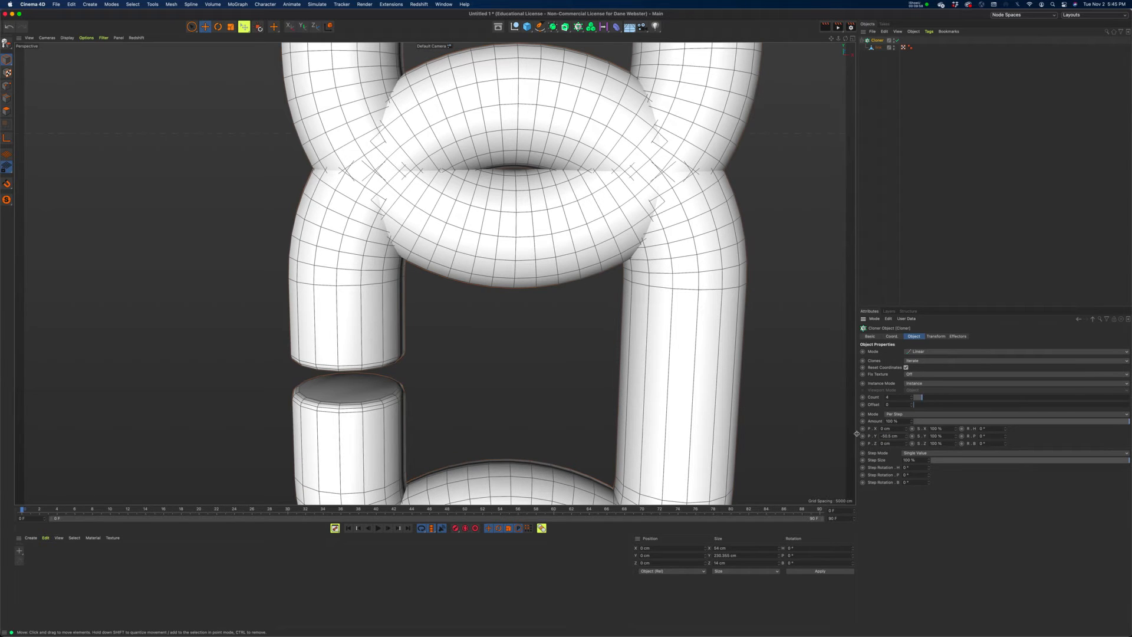
pyautogui.moveTo(889, 436); pyautogui.dragTo(899, 436)
pyautogui.write('75')
pyautogui.press('Return')
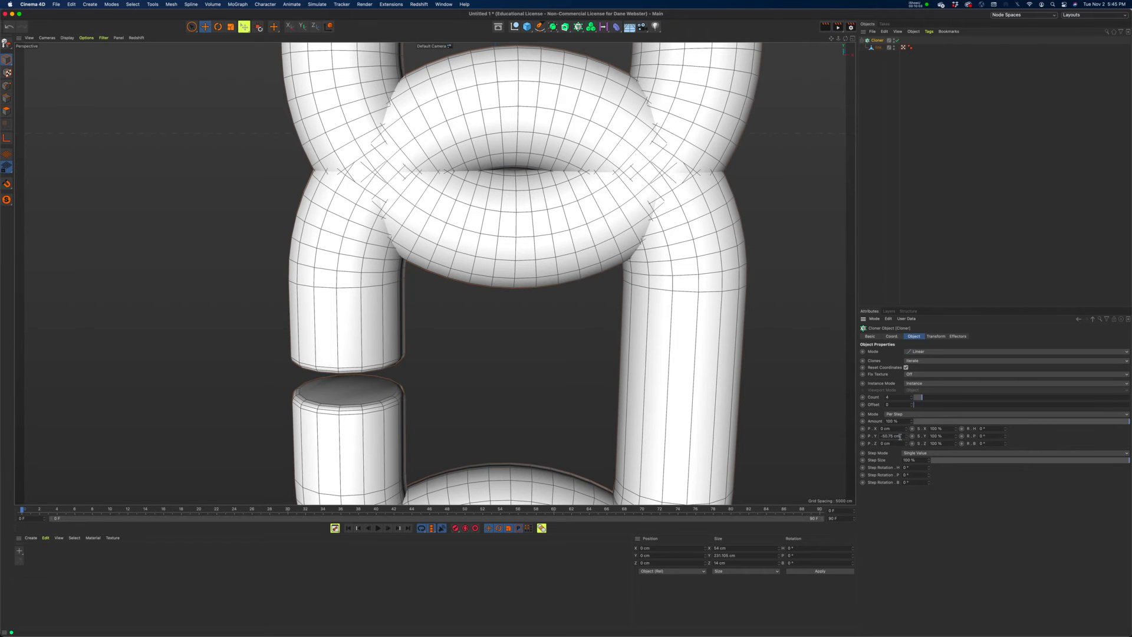
# Set the Cloner's count to 20 and frame the whole chain in the perspective view
pyautogui.keyDown('alt'); pyautogui.moveTo(646, 351); pyautogui.dragTo(378, 352, button='right'); pyautogui.keyUp('alt')
pyautogui.keyDown('alt'); pyautogui.moveTo(668, 381); pyautogui.dragTo(511, 186, button='middle'); pyautogui.keyUp('alt')
pyautogui.keyDown('alt'); pyautogui.moveTo(593, 273); pyautogui.dragTo(531, 269, button='right'); pyautogui.keyUp('alt')
pyautogui.keyDown('alt'); pyautogui.moveTo(571, 265); pyautogui.dragTo(531, 282, button='middle'); pyautogui.keyUp('alt')
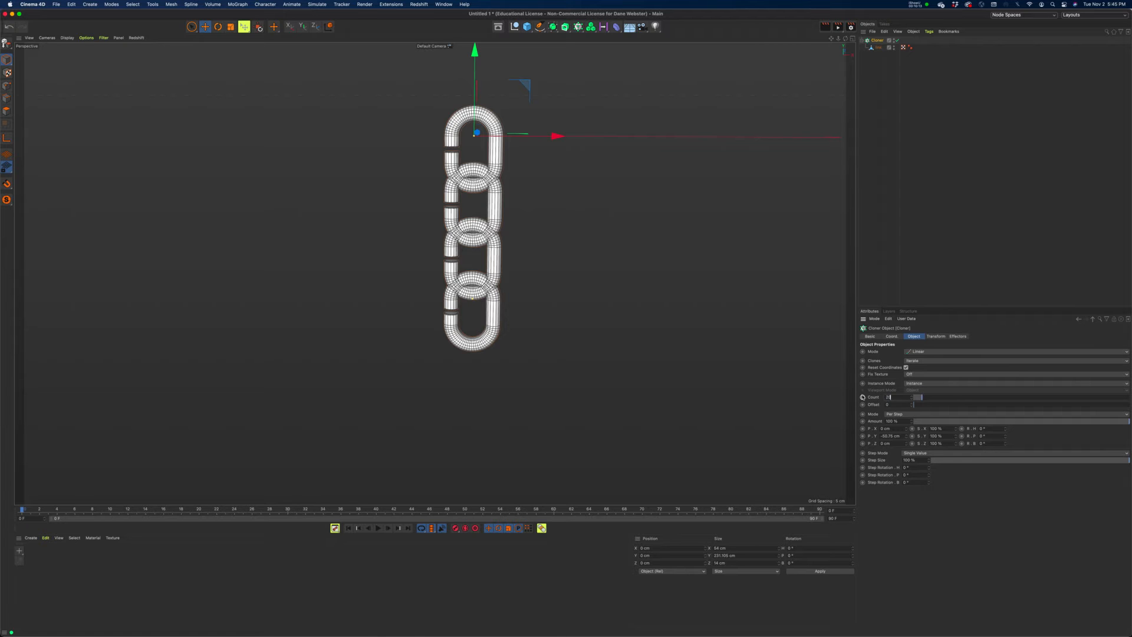
pyautogui.press('Return')
pyautogui.keyDown('alt'); pyautogui.moveTo(657, 362); pyautogui.dragTo(363, 371, button='right'); pyautogui.keyUp('alt')
pyautogui.keyDown('alt'); pyautogui.moveTo(525, 362); pyautogui.dragTo(436, 283, button='middle'); pyautogui.keyUp('alt')
pyautogui.keyDown('alt'); pyautogui.moveTo(477, 345); pyautogui.dragTo(360, 360, button='right'); pyautogui.keyUp('alt')
pyautogui.keyDown('alt'); pyautogui.moveTo(452, 364); pyautogui.dragTo(464, 320, button='middle'); pyautogui.keyUp('alt')
pyautogui.keyDown('alt'); pyautogui.moveTo(465, 318); pyautogui.dragTo(564, 330, button='right'); pyautogui.keyUp('alt')
pyautogui.moveTo(480, 309)
pyautogui.keyDown('alt'); pyautogui.mouseDown()
pyautogui.moveTo(477, 279)
pyautogui.moveTo(487, 298)
pyautogui.moveTo(492, 278)
pyautogui.moveTo(483, 301)
pyautogui.mouseUp(); pyautogui.keyUp('alt')
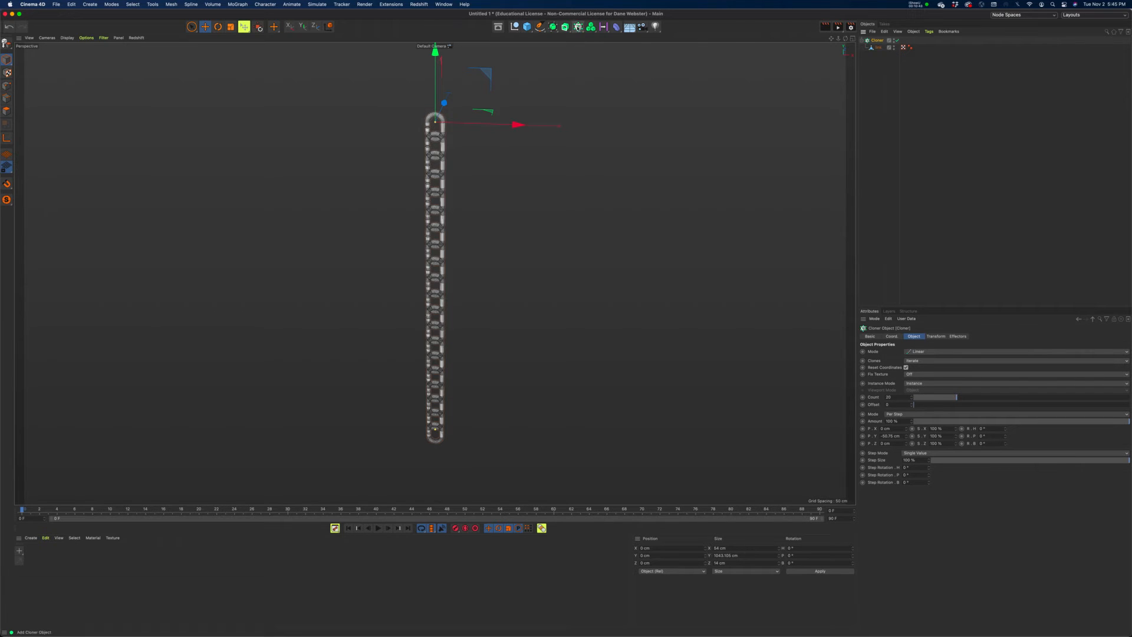
# Add a MoGraph Step effector to the selected Cloner
pyautogui.click(578, 27)
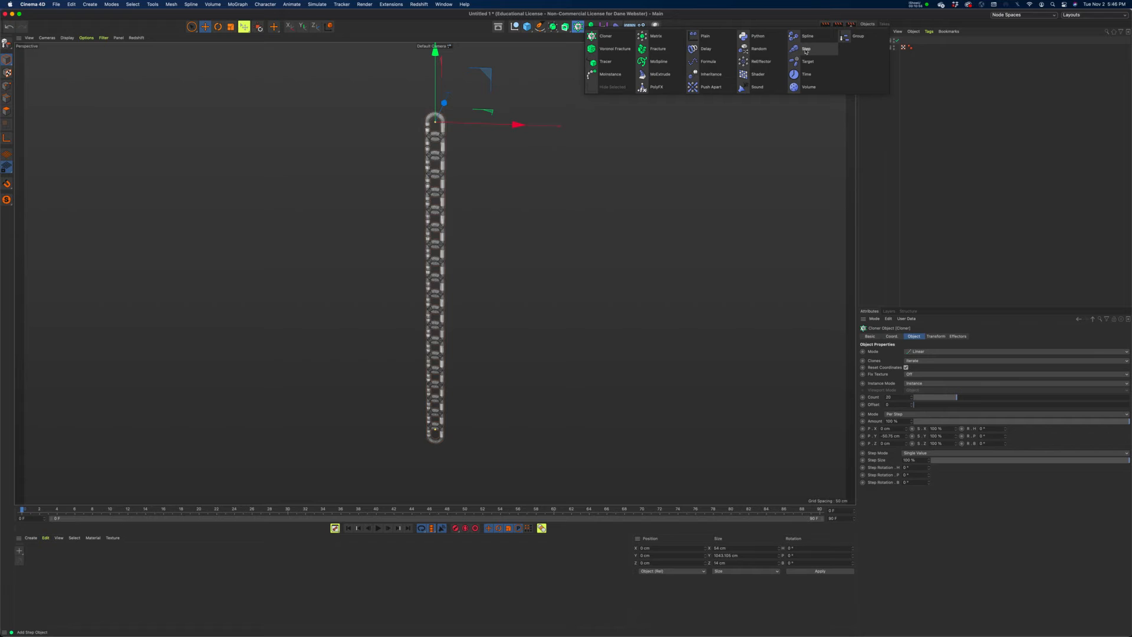
pyautogui.click(822, 50)
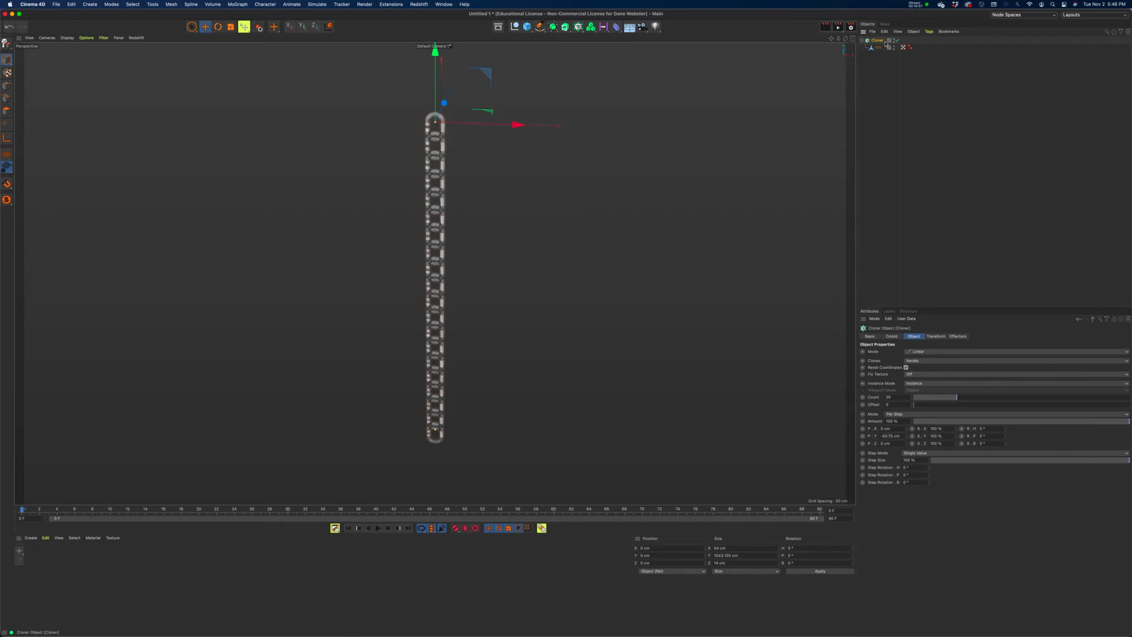
pyautogui.click(958, 336)
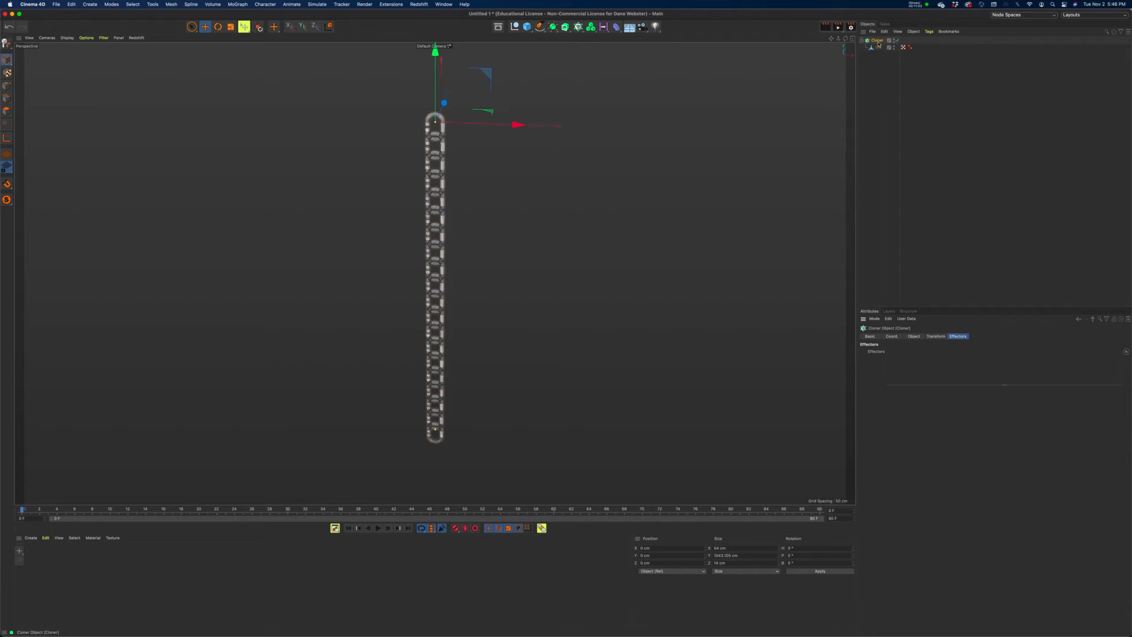
pyautogui.click(579, 26)
pyautogui.click(806, 49)
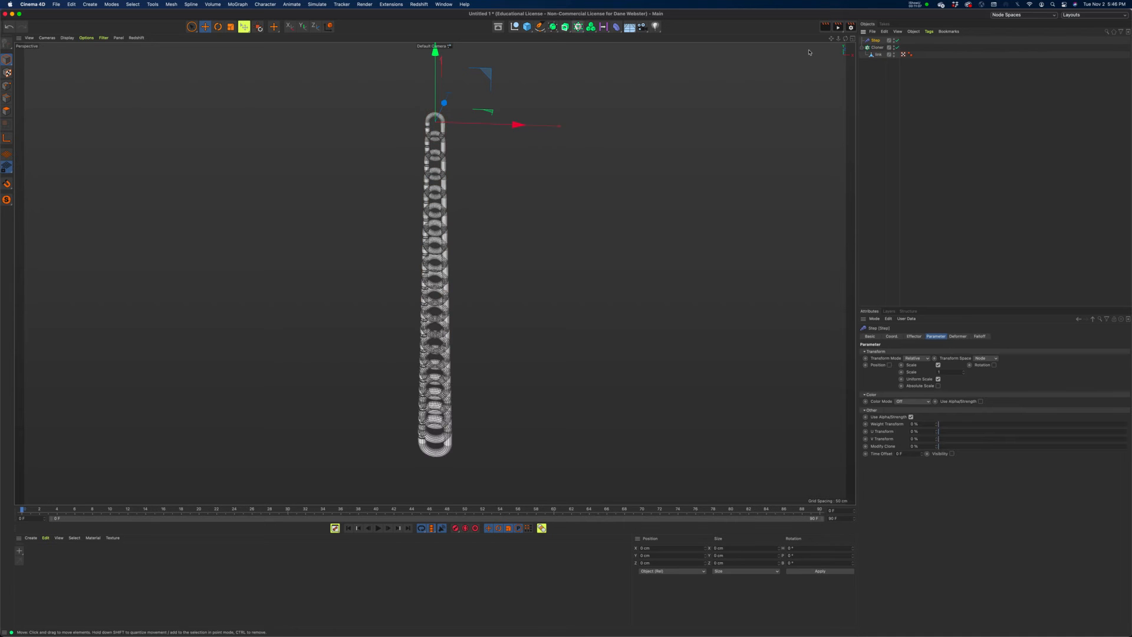
# Remove the Step effector from the Cloner's effectors list and assign it there again
pyautogui.click(877, 47)
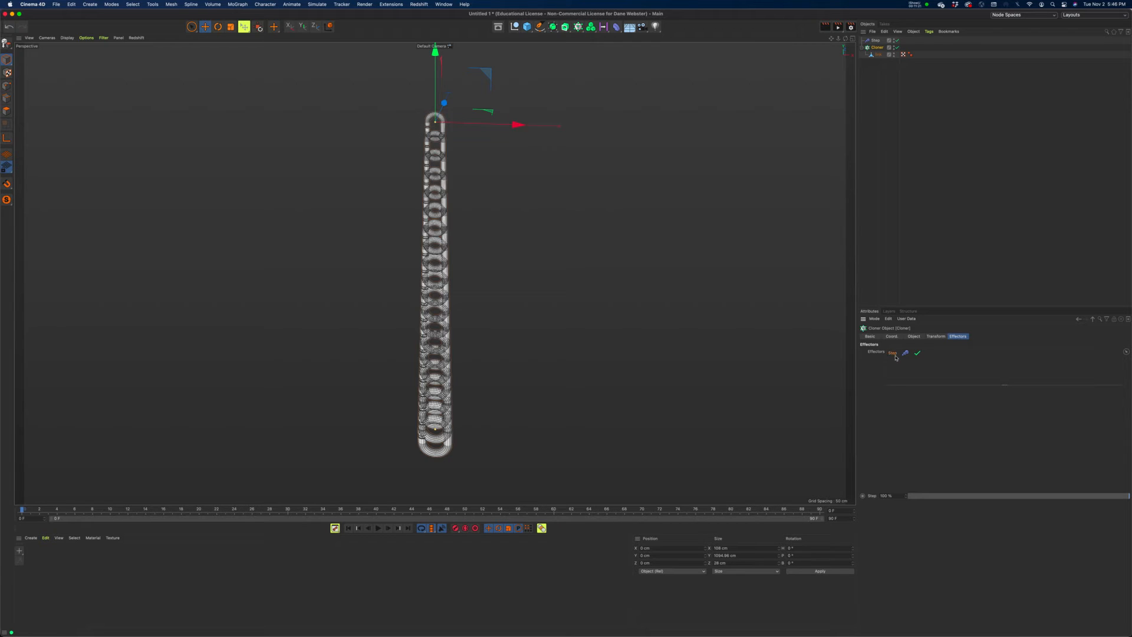
pyautogui.press('Delete')
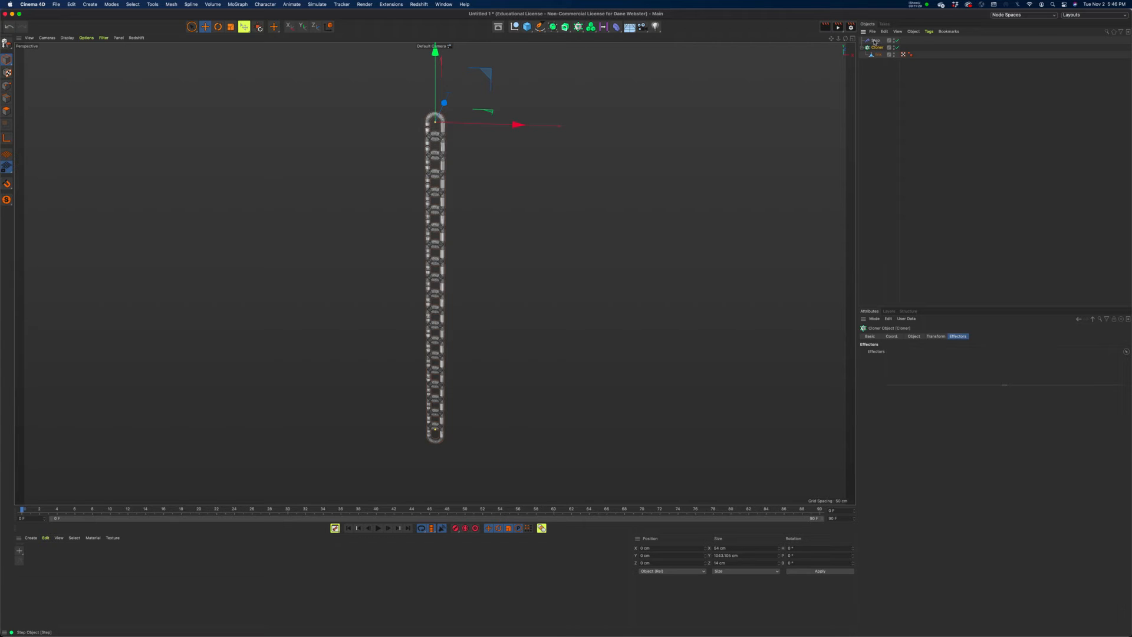
pyautogui.moveTo(875, 41); pyautogui.dragTo(923, 358)
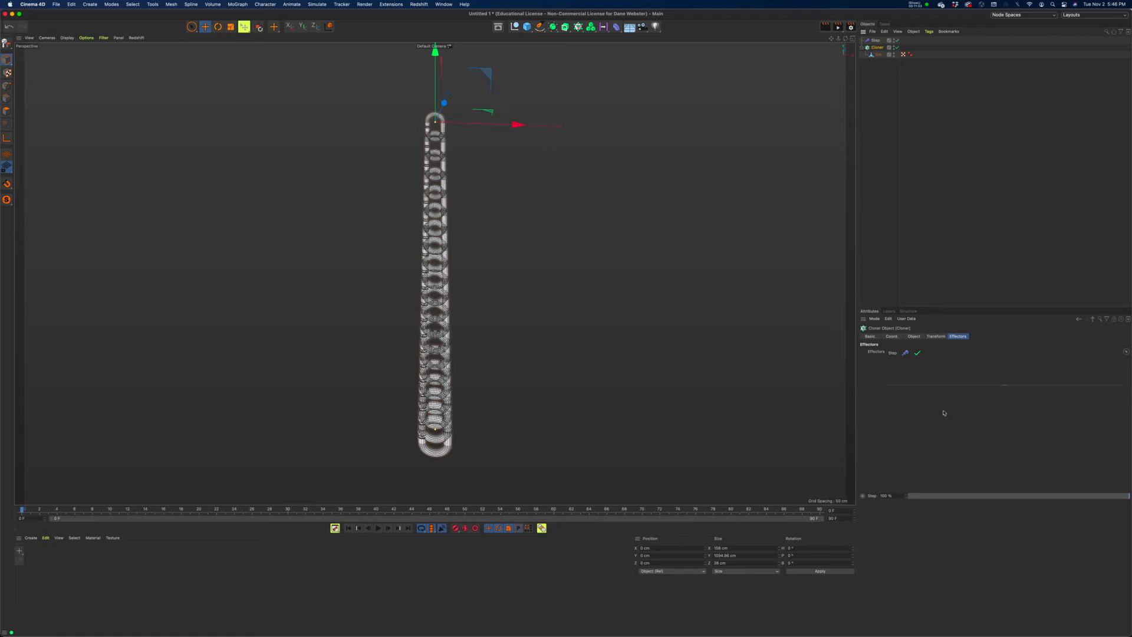
# Disable the Step effector's Scale transform and enable its Position transform
pyautogui.click(877, 40)
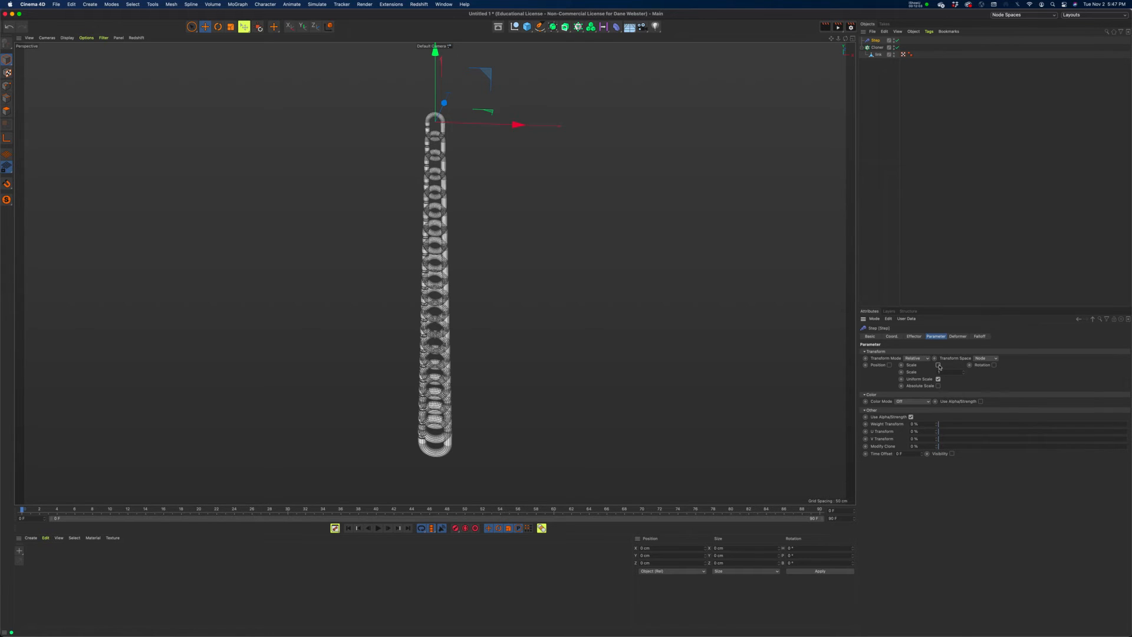
pyautogui.click(938, 365)
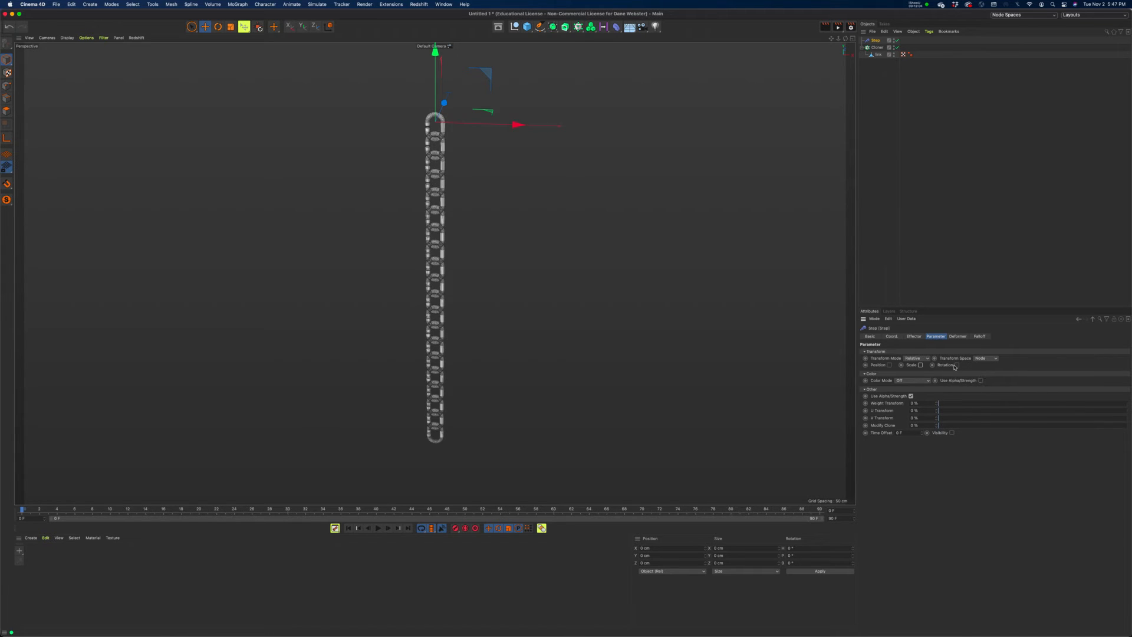
pyautogui.click(889, 365)
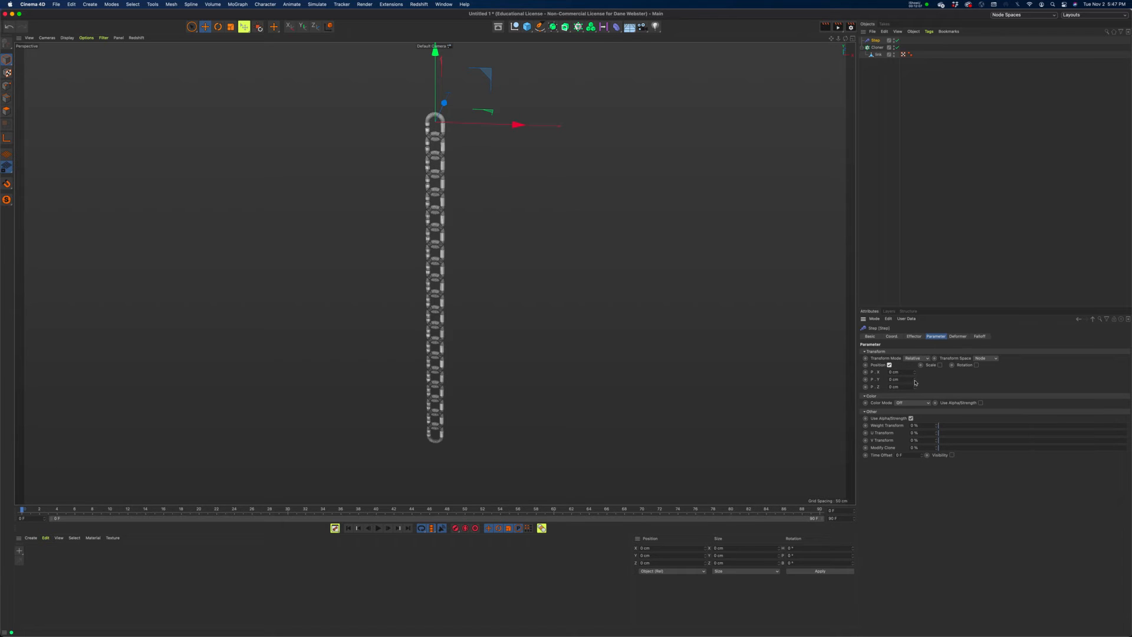
# Try the Step effector's X position offset on the chain and reset it to 0 cm
pyautogui.click(916, 372)
pyautogui.moveTo(915, 374); pyautogui.dragTo(855, 371)
pyautogui.write('0')
pyautogui.press('Return')
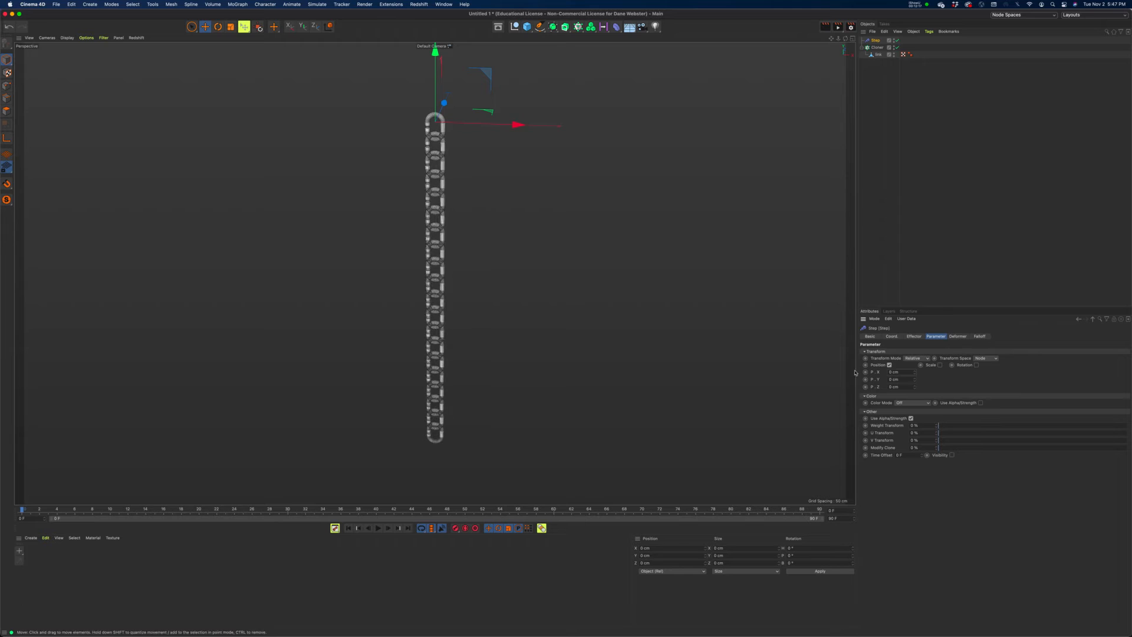
# Disable the Step effector's Position transform and enable its Rotation transform
pyautogui.click(890, 365)
pyautogui.click(958, 365)
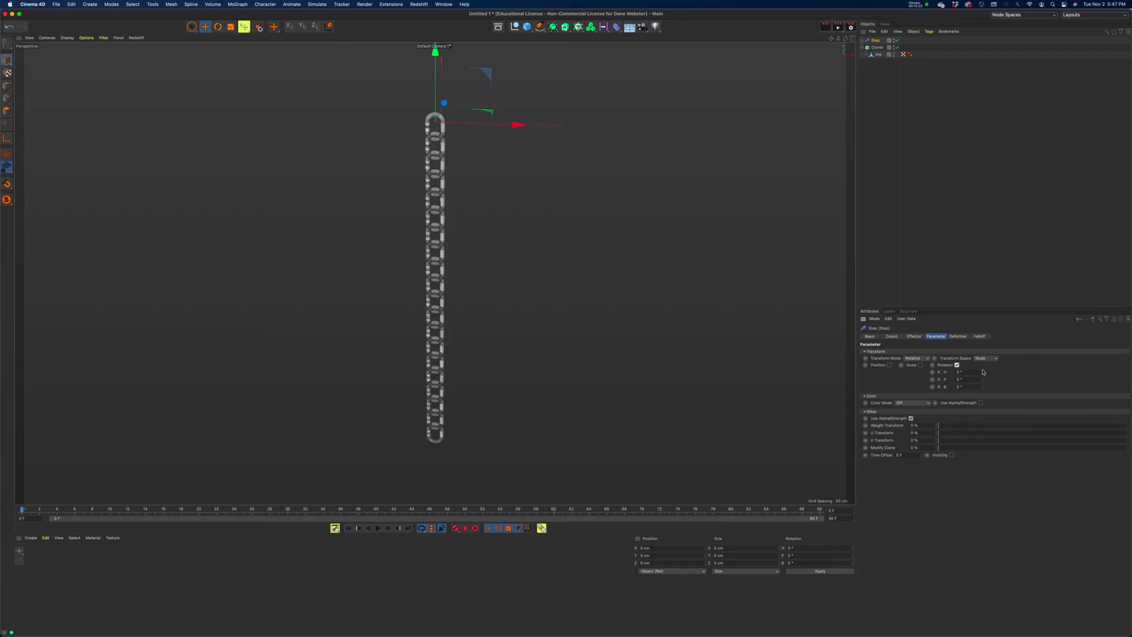
# Try the Step effector's heading, pitch and bank rotations in turn, resetting each one to 0°
pyautogui.moveTo(983, 374); pyautogui.dragTo(1054, 374)
pyautogui.moveTo(972, 373); pyautogui.dragTo(898, 372)
pyautogui.write('0')
pyautogui.press('Return')
pyautogui.moveTo(983, 380); pyautogui.dragTo(918, 379)
pyautogui.write('0')
pyautogui.press('Return')
pyautogui.moveTo(983, 388); pyautogui.dragTo(983, 388)
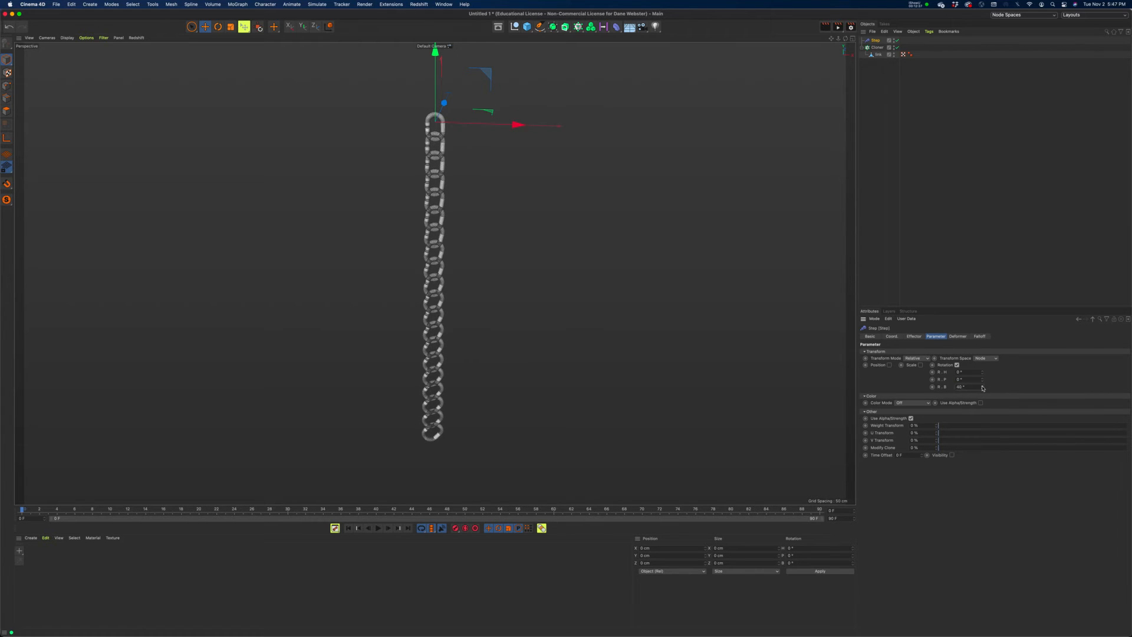
pyautogui.doubleClick(968, 387)
pyautogui.write('0')
pyautogui.press('Return')
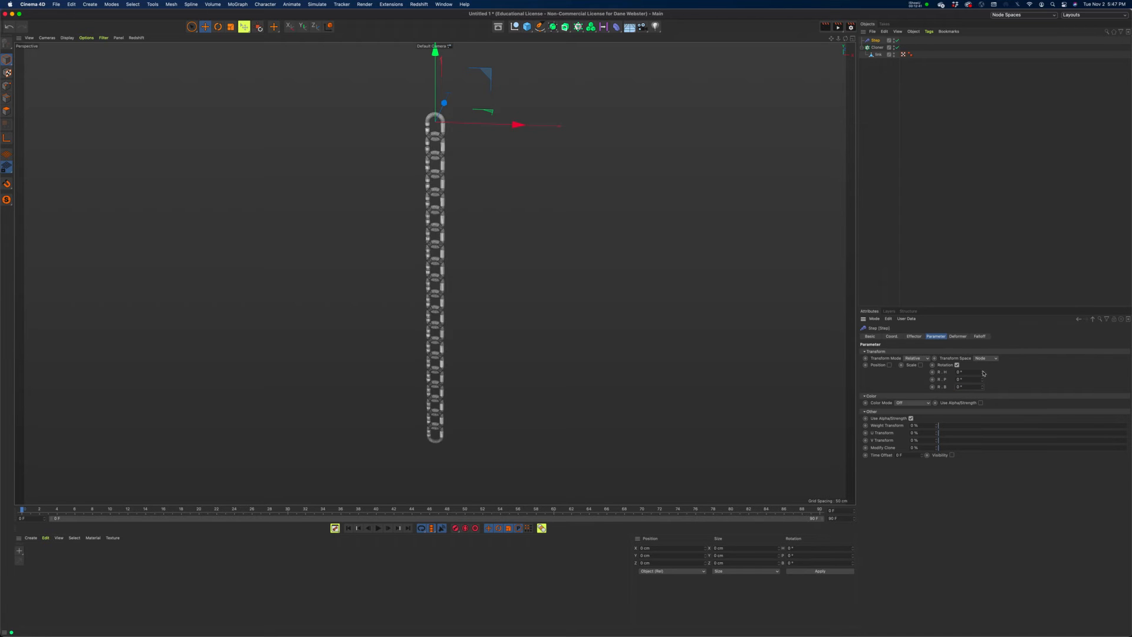
# Set the Step effector's heading rotation to 360° to twist the links along the chain
pyautogui.moveTo(983, 373); pyautogui.dragTo(980, 375)
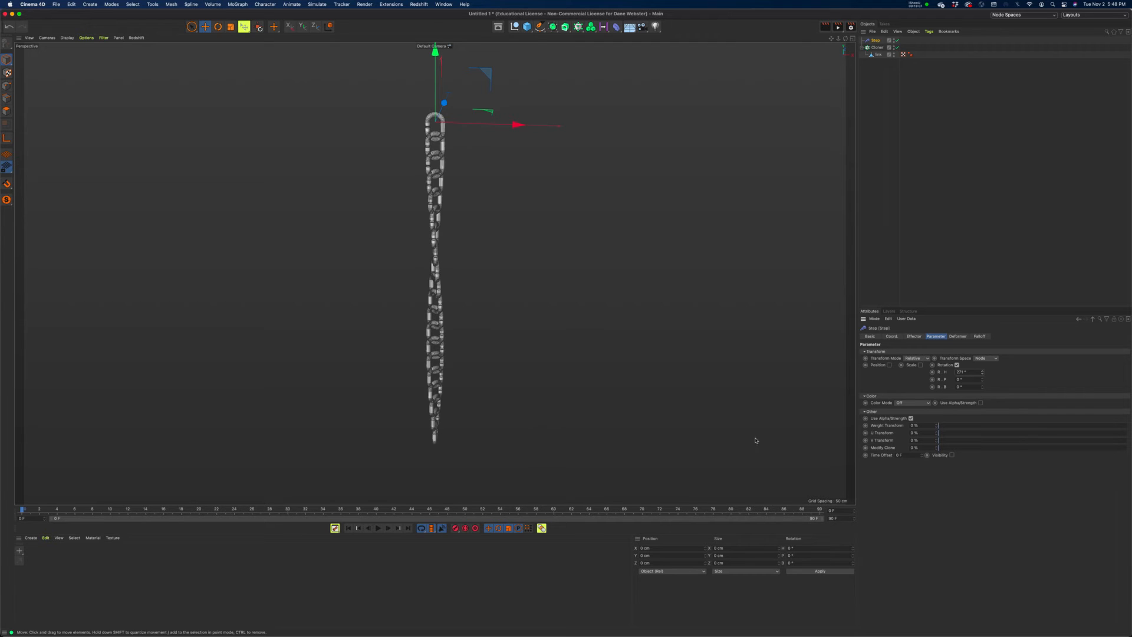
pyautogui.doubleClick(961, 371)
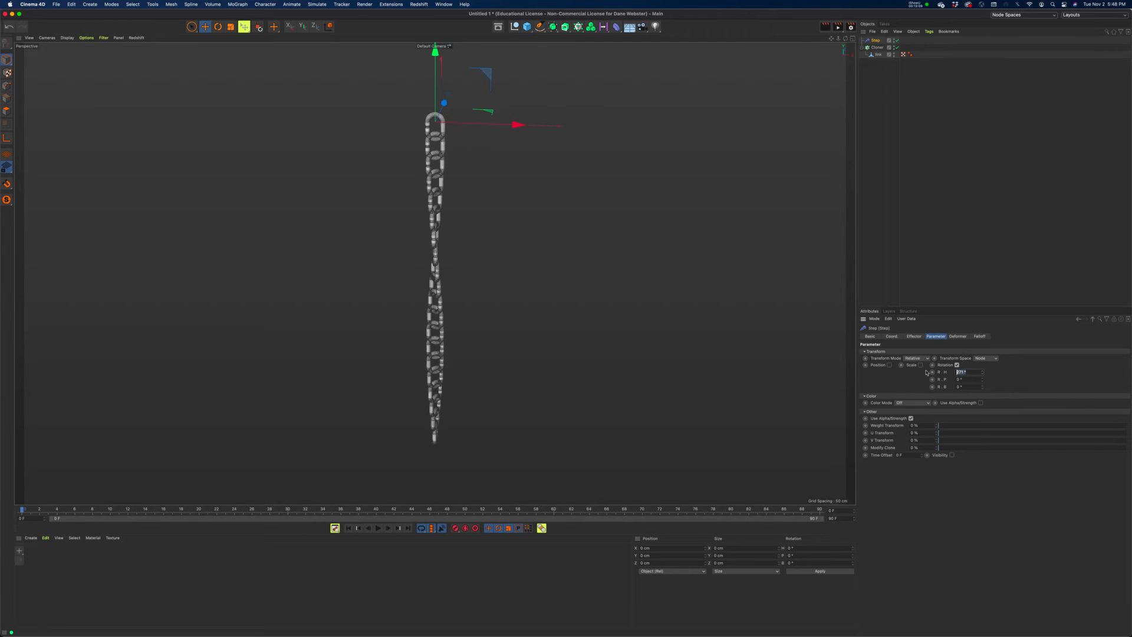
pyautogui.write('360')
pyautogui.press('Tab')
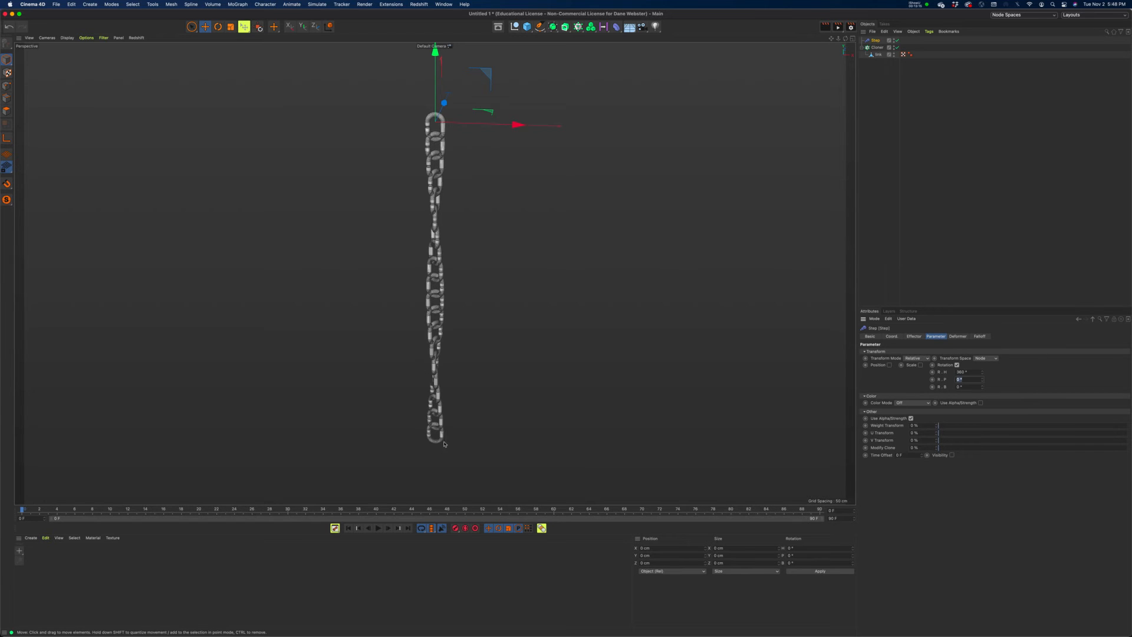
# Increase the Step effector's heading rotation to 5000° while viewing the upper links up close
pyautogui.keyDown('alt'); pyautogui.moveTo(516, 353); pyautogui.dragTo(434, 240); pyautogui.keyUp('alt')
pyautogui.keyDown('alt'); pyautogui.moveTo(434, 240); pyautogui.dragTo(406, 195, button='right'); pyautogui.keyUp('alt')
pyautogui.keyDown('alt'); pyautogui.moveTo(405, 195); pyautogui.dragTo(397, 415, button='middle'); pyautogui.keyUp('alt')
pyautogui.keyDown('alt'); pyautogui.moveTo(522, 294); pyautogui.dragTo(479, 288, button='right'); pyautogui.keyUp('alt')
pyautogui.keyDown('alt'); pyautogui.moveTo(479, 287); pyautogui.dragTo(478, 286, button='middle'); pyautogui.keyUp('alt')
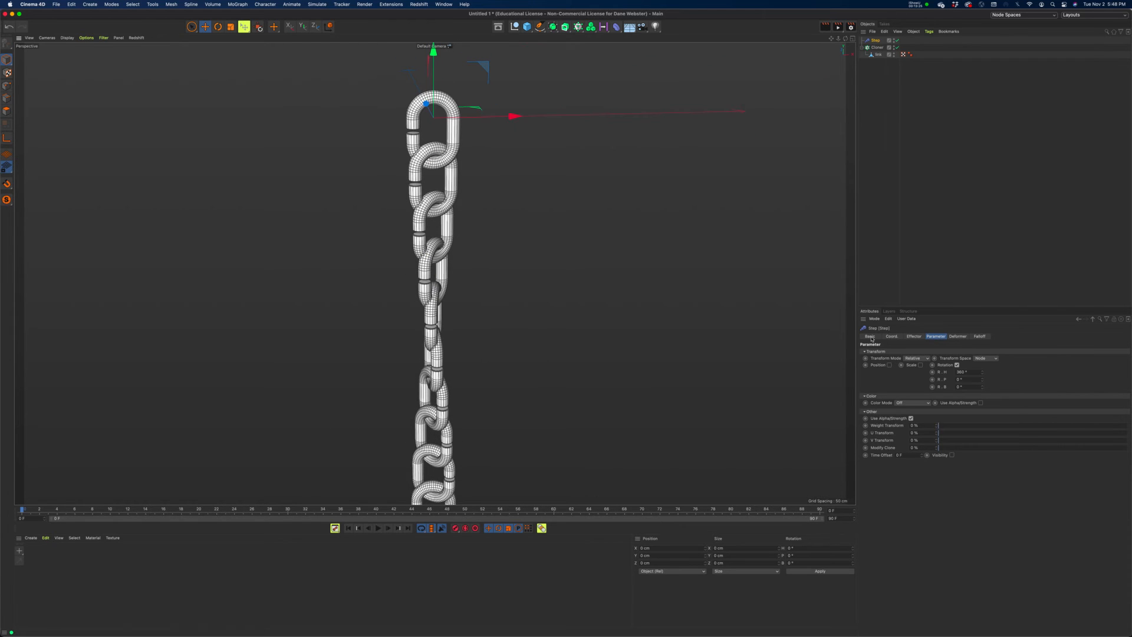
pyautogui.doubleClick(961, 372)
pyautogui.write('5000')
pyautogui.press('Tab')
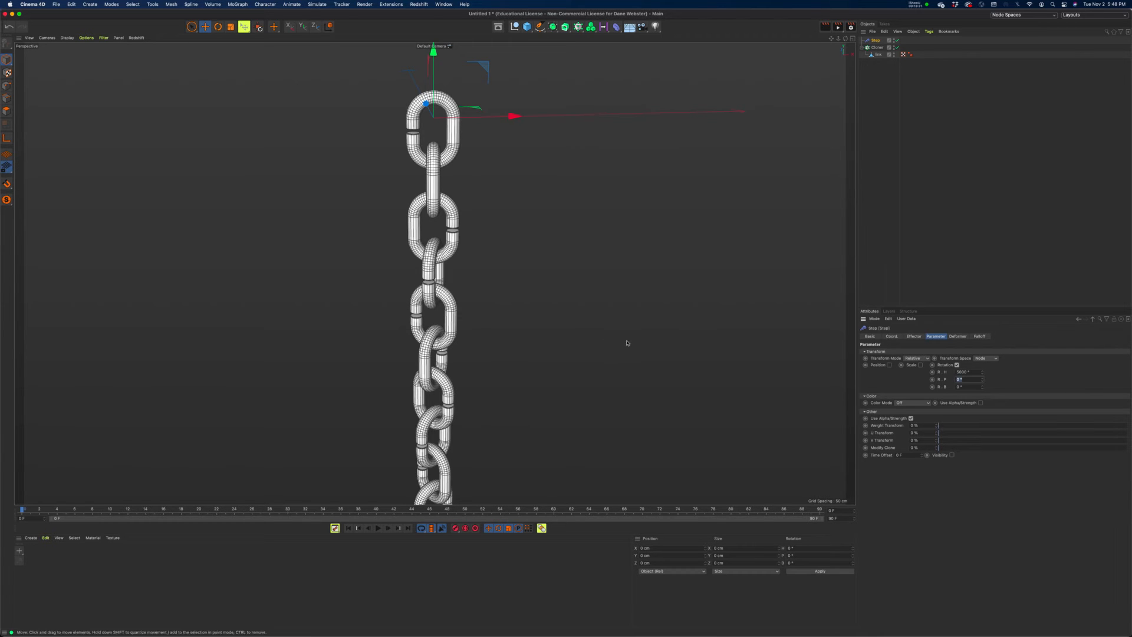
# Set the Step effector's heading rotation to 1710° to turn each link 90° from its neighbour
pyautogui.keyDown('alt'); pyautogui.moveTo(500, 340); pyautogui.dragTo(523, 320); pyautogui.keyUp('alt')
pyautogui.keyDown('alt'); pyautogui.moveTo(523, 321); pyautogui.dragTo(476, 408, button='right'); pyautogui.keyUp('alt')
pyautogui.keyDown('alt'); pyautogui.moveTo(477, 408); pyautogui.dragTo(470, 219, button='middle'); pyautogui.keyUp('alt')
pyautogui.moveTo(470, 220)
pyautogui.keyDown('alt'); pyautogui.mouseDown()
pyautogui.moveTo(543, 285)
pyautogui.moveTo(501, 283)
pyautogui.moveTo(485, 263)
pyautogui.moveTo(478, 295)
pyautogui.mouseUp(); pyautogui.keyUp('alt')
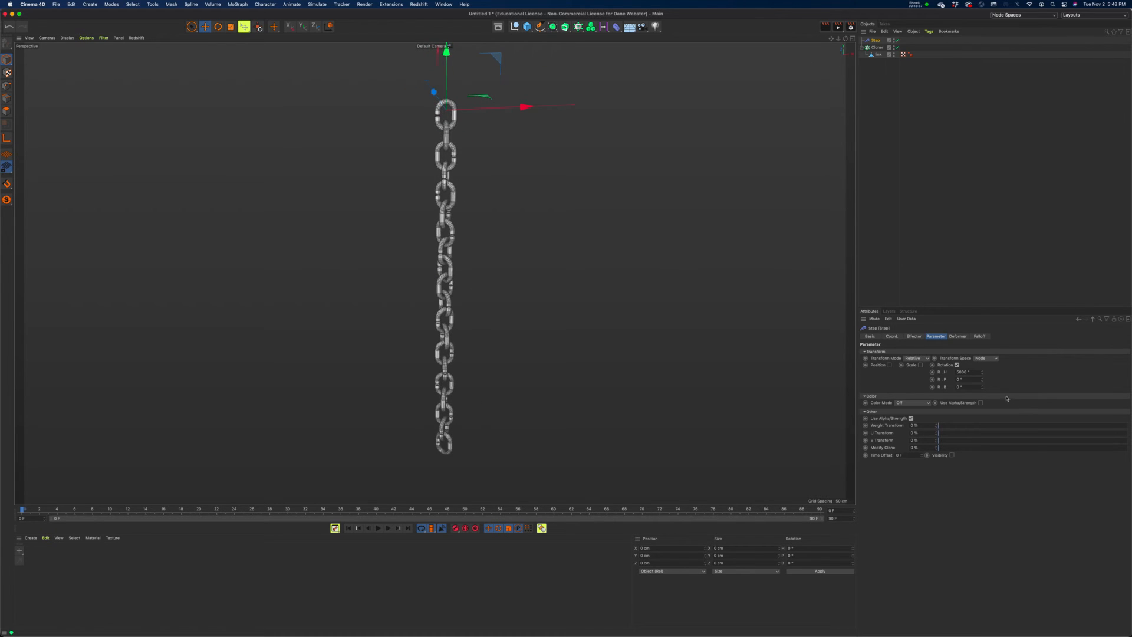
pyautogui.click(976, 371)
pyautogui.write('171')
pyautogui.press('Return')
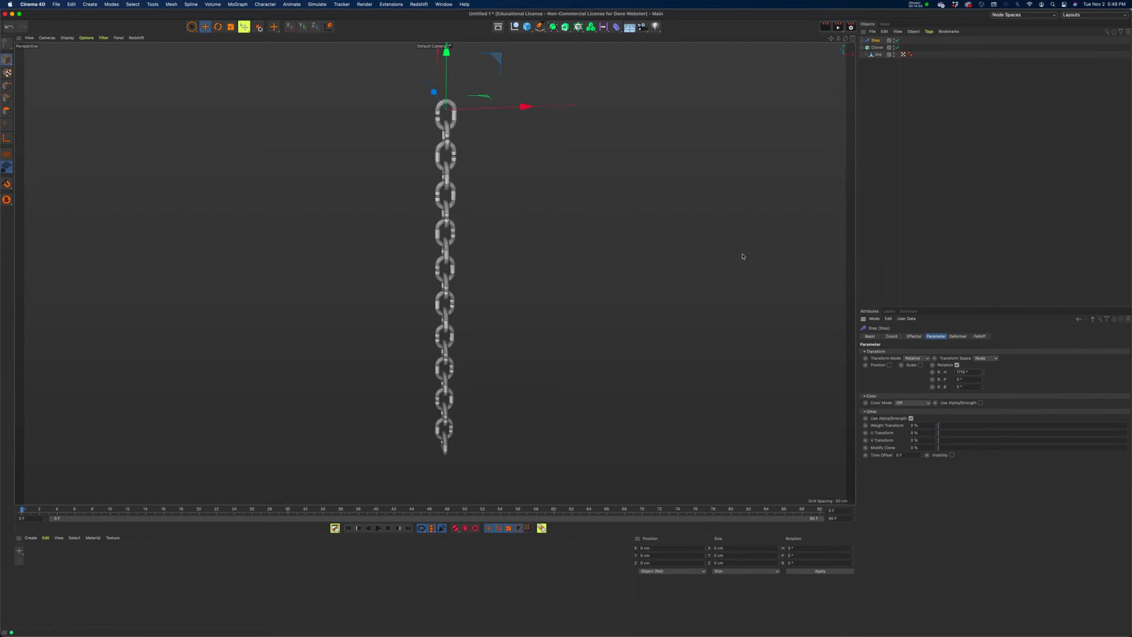
# Examine the whole chain from several angles and up close to check how the alternating links interlock
pyautogui.keyDown('alt'); pyautogui.moveTo(571, 232); pyautogui.dragTo(466, 157); pyautogui.keyUp('alt')
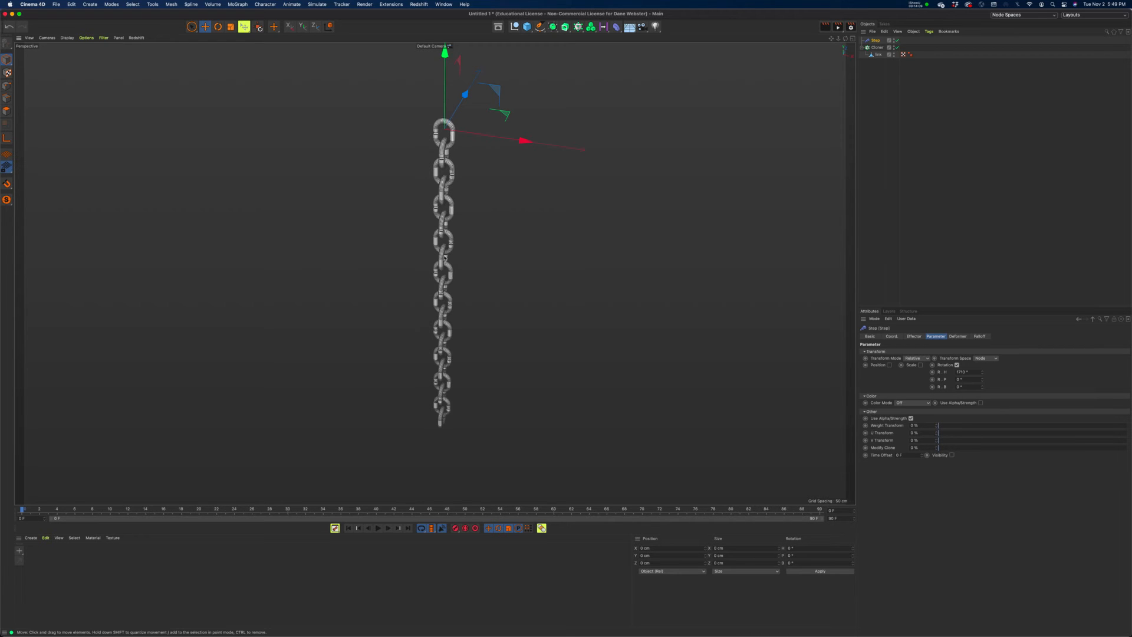
pyautogui.keyDown('alt'); pyautogui.moveTo(454, 313); pyautogui.dragTo(480, 302); pyautogui.keyUp('alt')
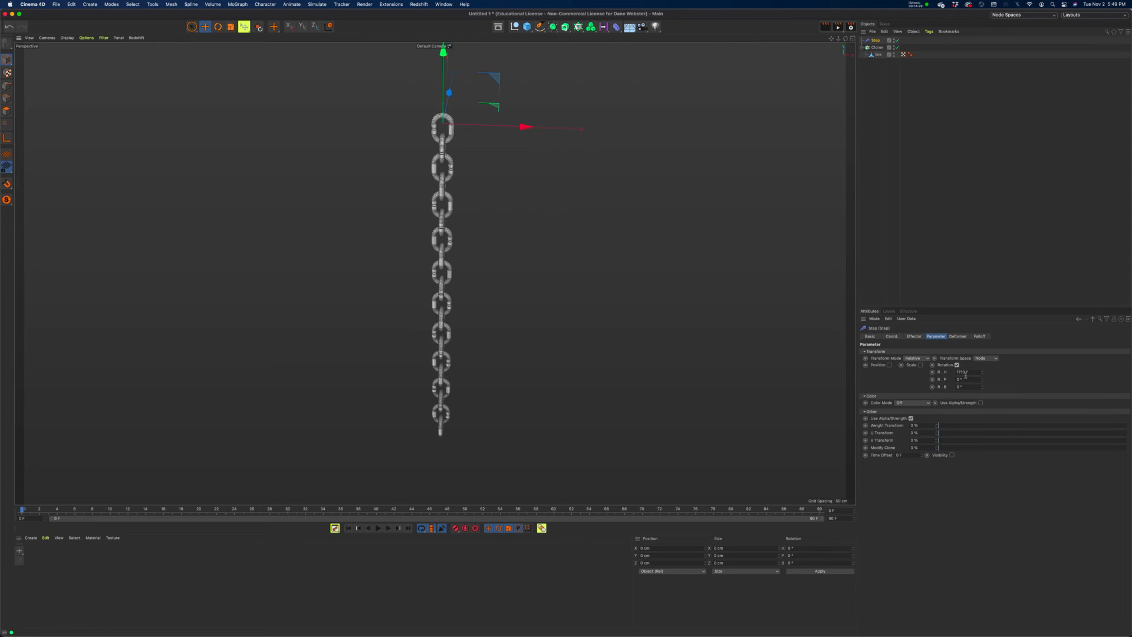
pyautogui.keyDown('alt'); pyautogui.moveTo(456, 259); pyautogui.dragTo(653, 146); pyautogui.keyUp('alt')
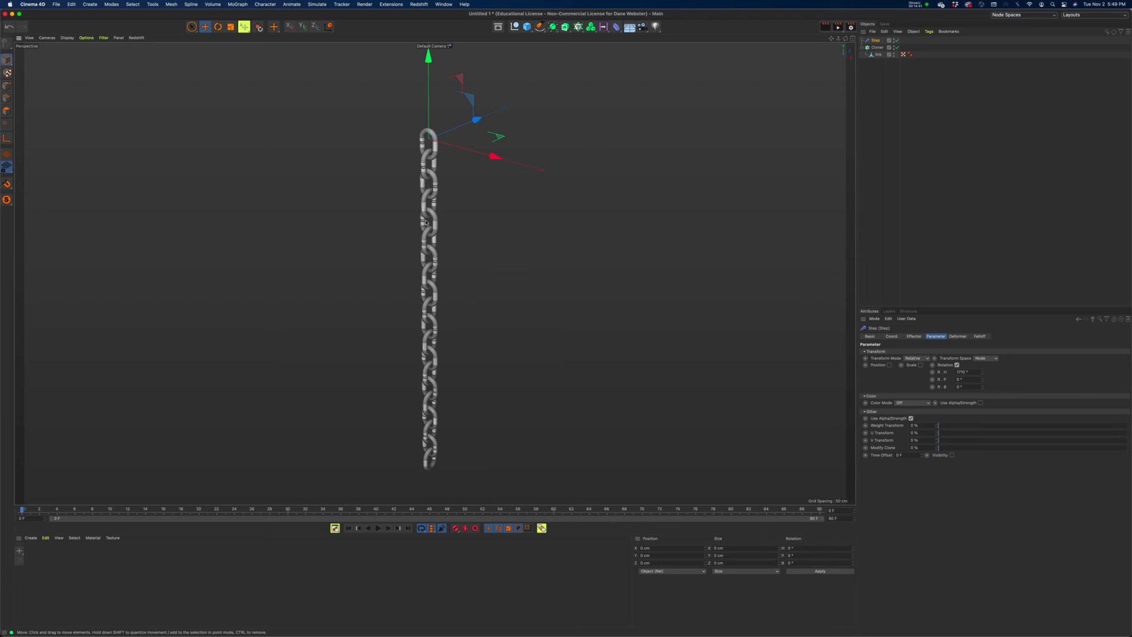
pyautogui.scroll(10, 407, 143)
pyautogui.scroll(5, 607, 220)
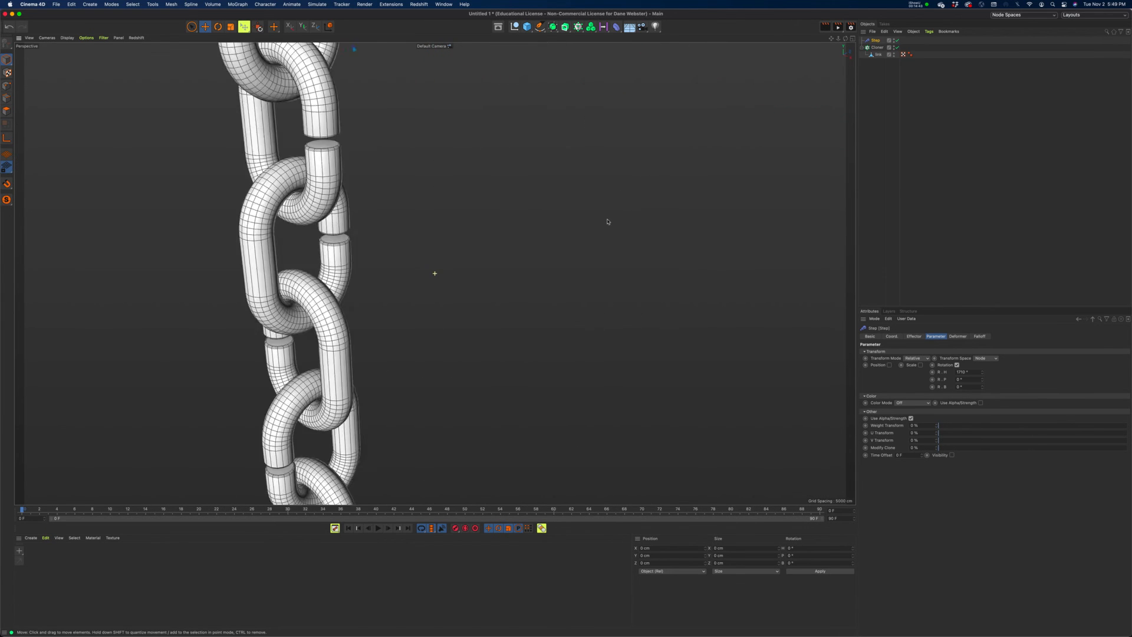
pyautogui.moveTo(254, 189)
pyautogui.keyDown('alt'); pyautogui.mouseDown()
pyautogui.moveTo(308, 169)
pyautogui.moveTo(253, 176)
pyautogui.mouseUp(); pyautogui.keyUp('alt')
pyautogui.scroll(-10, 254, 194)
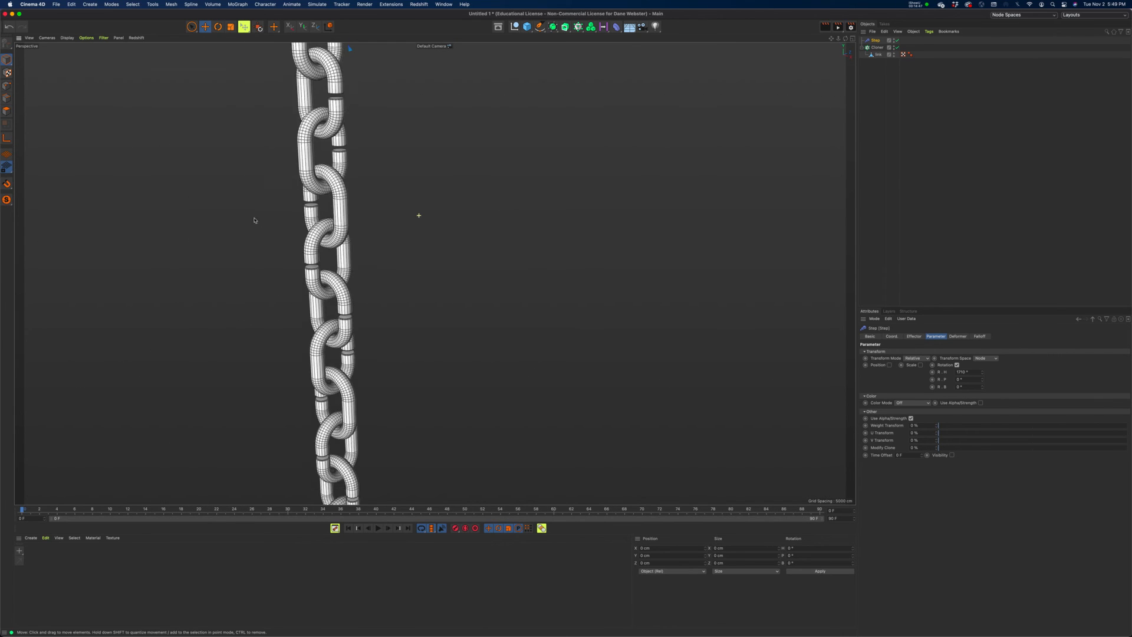
pyautogui.scroll(-5, 449, 274)
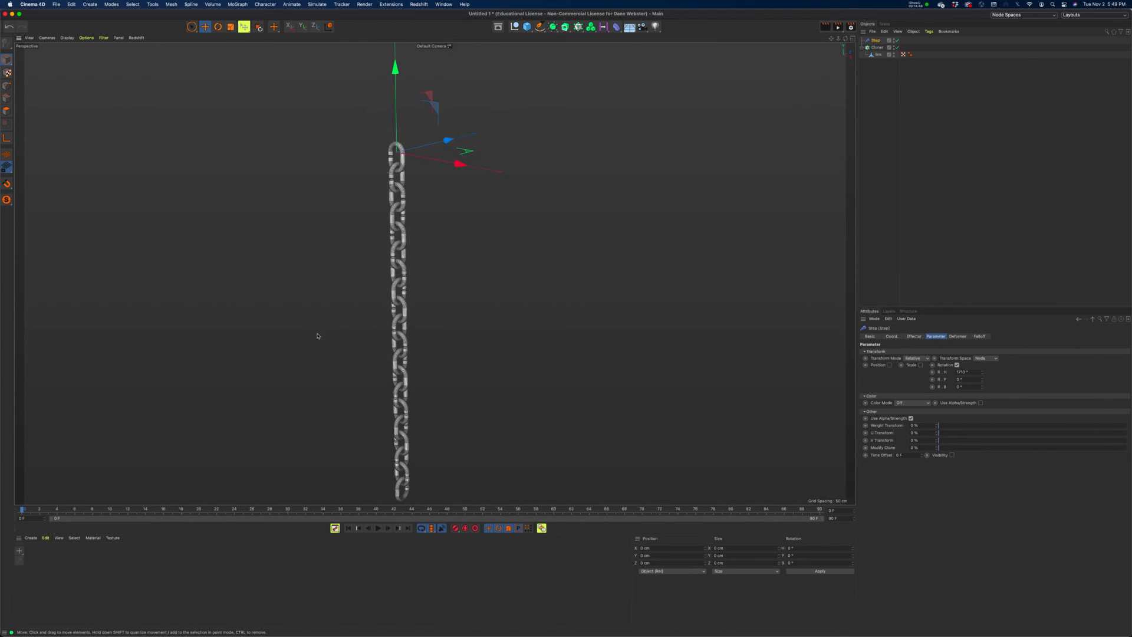
pyautogui.scroll(-1, 484, 177)
pyautogui.keyDown('alt'); pyautogui.moveTo(433, 220); pyautogui.dragTo(476, 231, button='middle'); pyautogui.keyUp('alt')
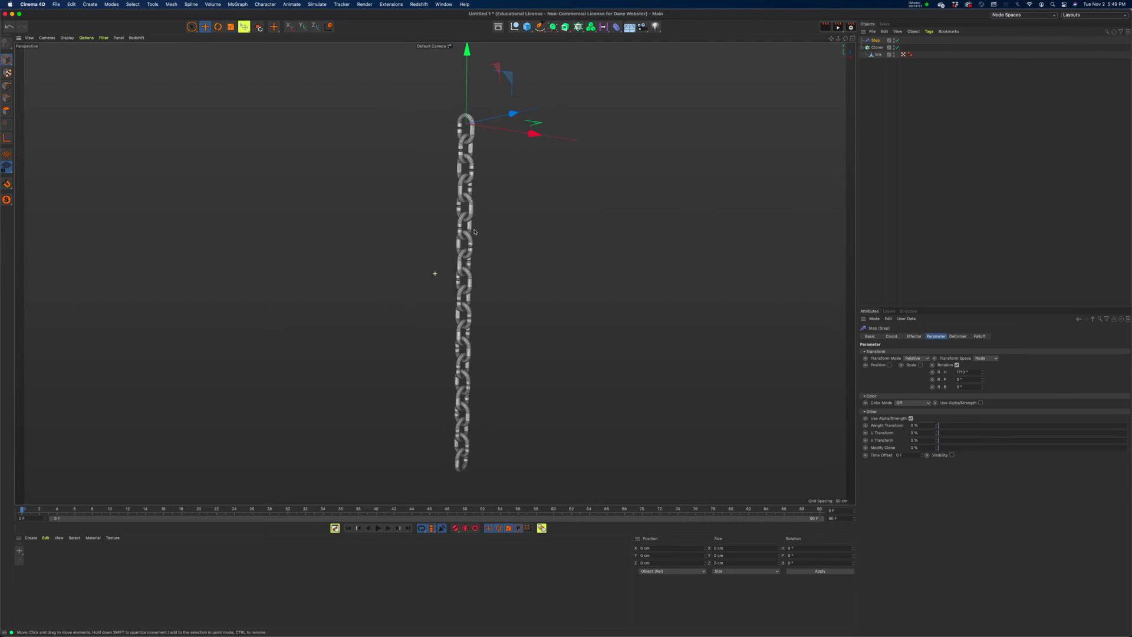
pyautogui.keyDown('alt'); pyautogui.moveTo(456, 210); pyautogui.dragTo(429, 236); pyautogui.keyUp('alt')
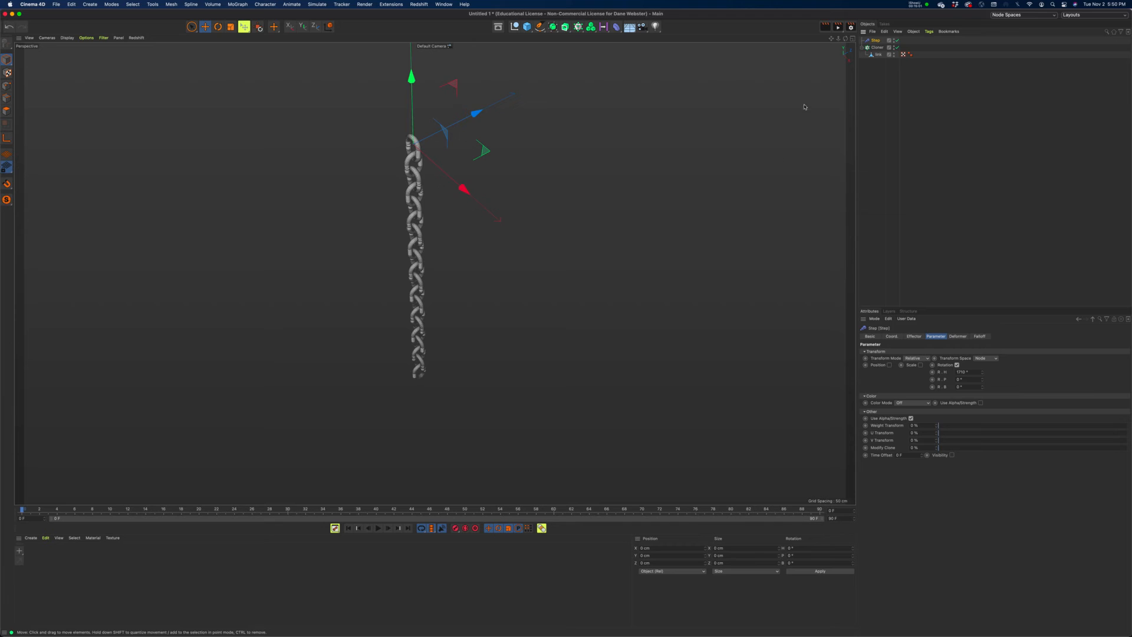
# Add a MoGraph Random effector to the chain's Cloner
pyautogui.click(877, 48)
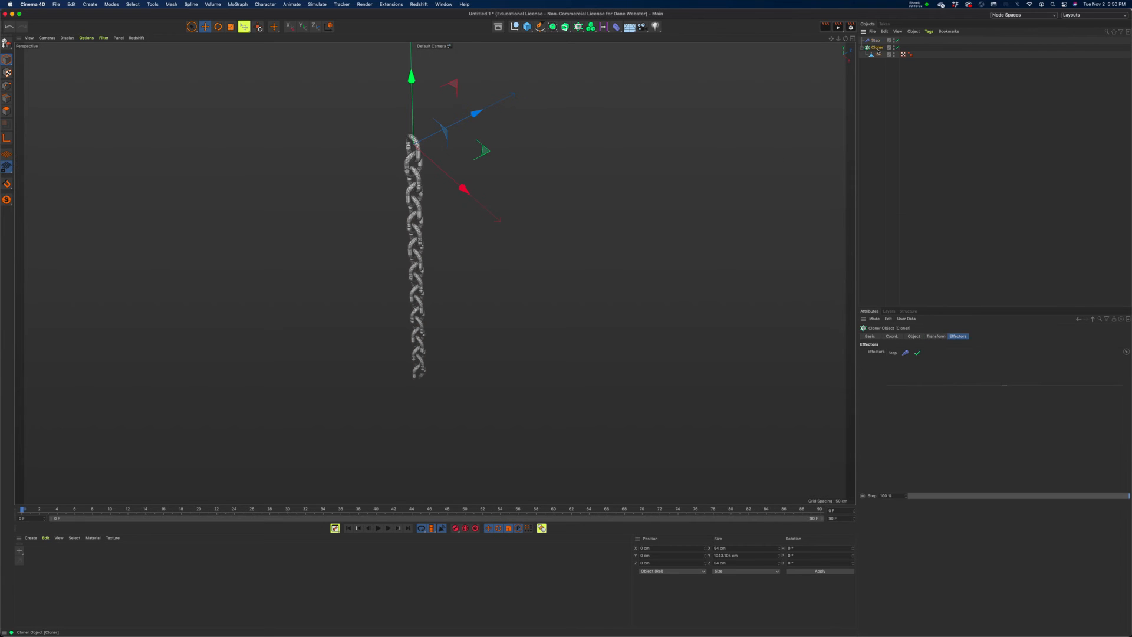
pyautogui.click(578, 27)
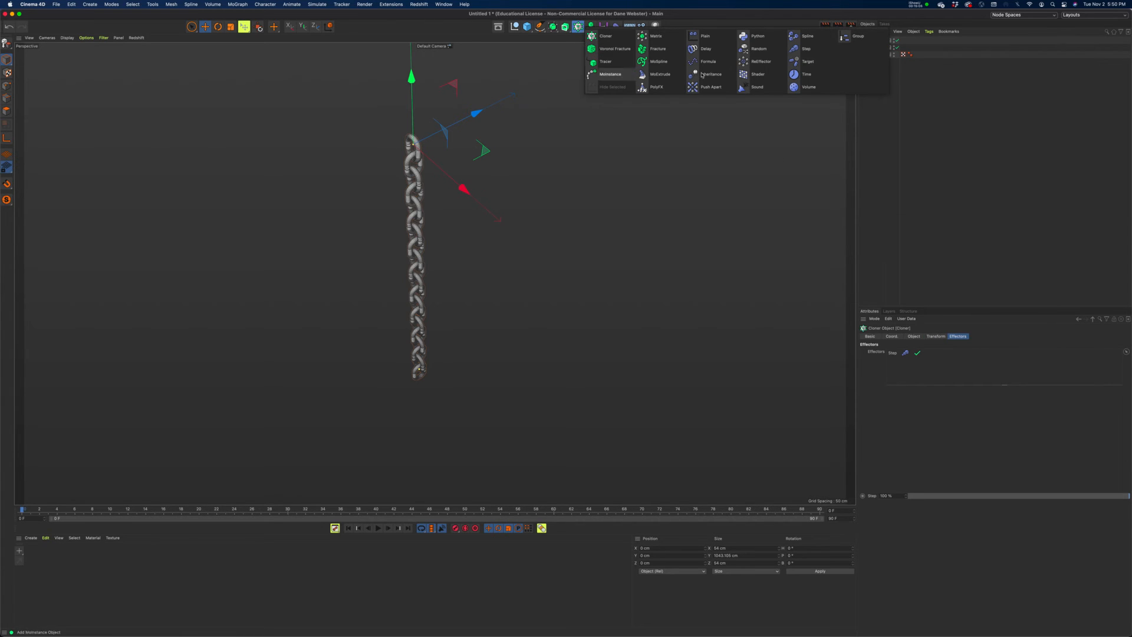
pyautogui.click(758, 49)
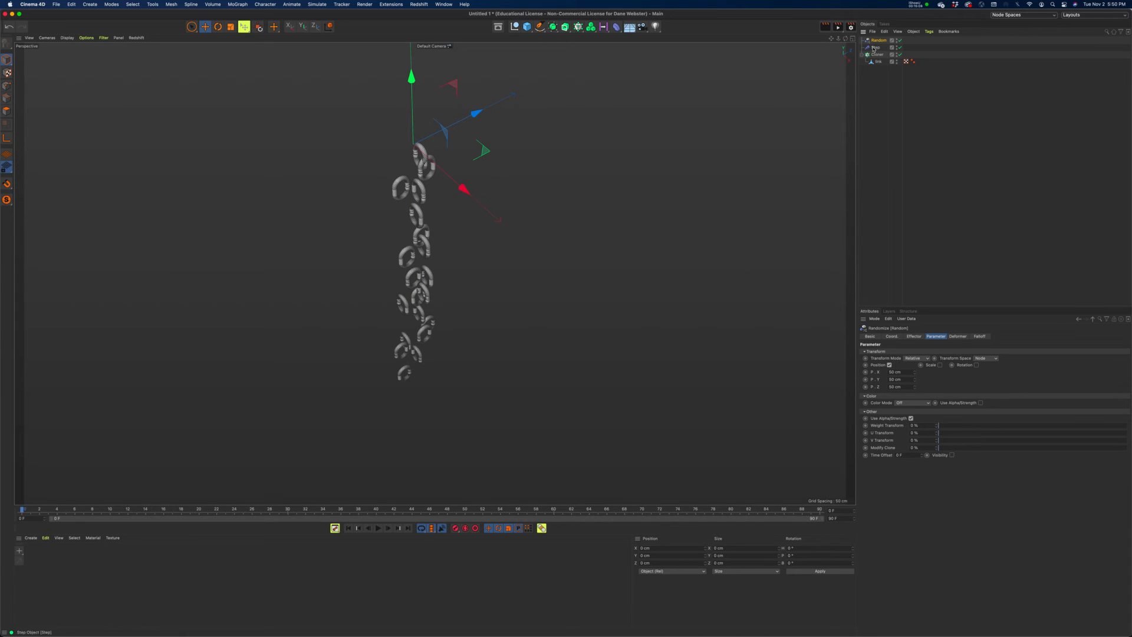
pyautogui.keyDown('alt'); pyautogui.moveTo(422, 225); pyautogui.dragTo(424, 199); pyautogui.keyUp('alt')
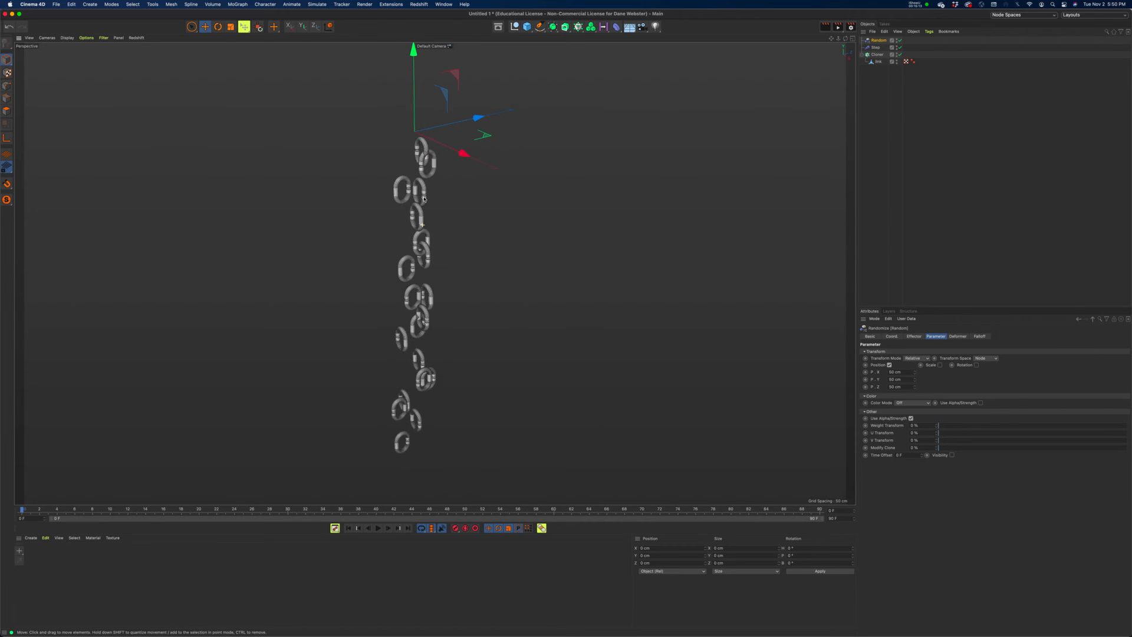
pyautogui.keyDown('alt'); pyautogui.moveTo(424, 200); pyautogui.dragTo(438, 184, button='middle'); pyautogui.keyUp('alt')
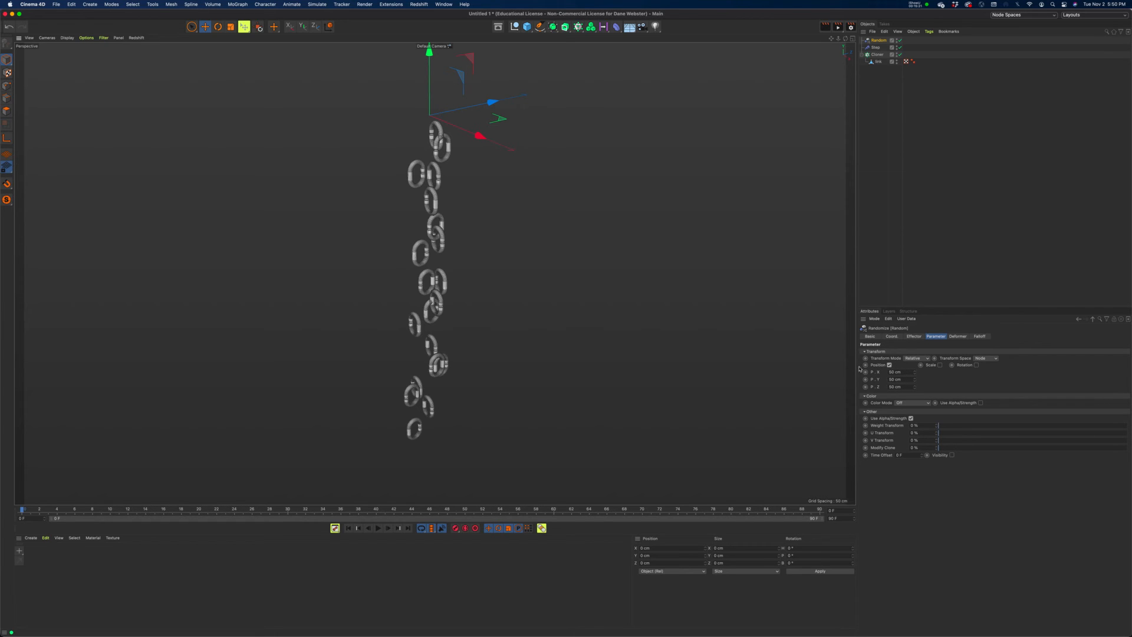
# Disable the Random effector's Position transform, leave Scale off and enable its Rotation transform
pyautogui.click(889, 365)
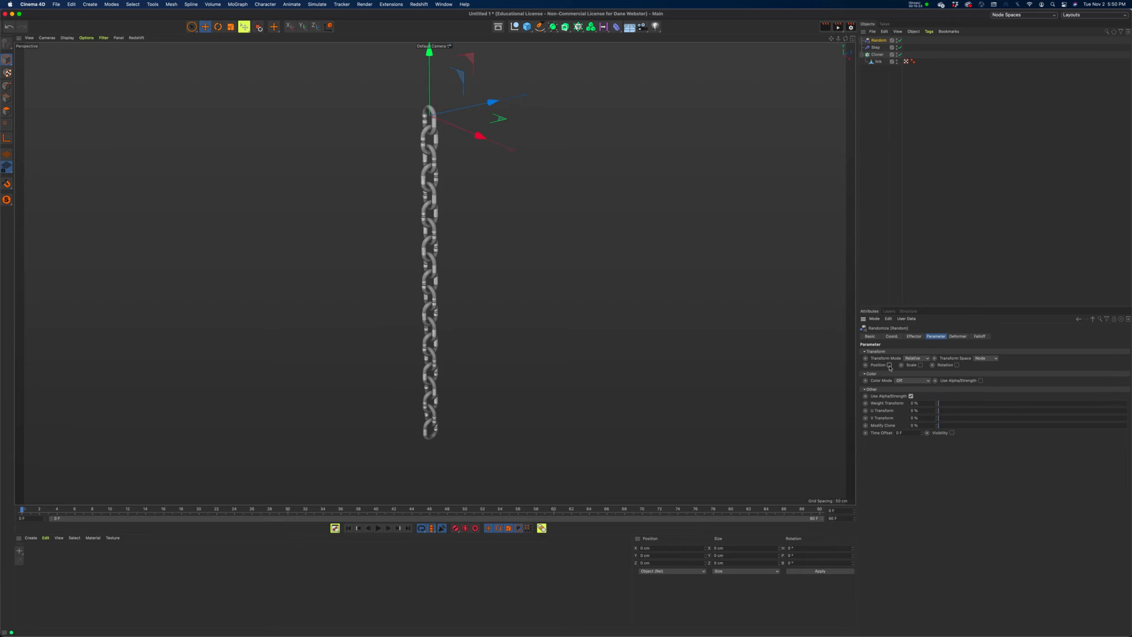
pyautogui.click(921, 365)
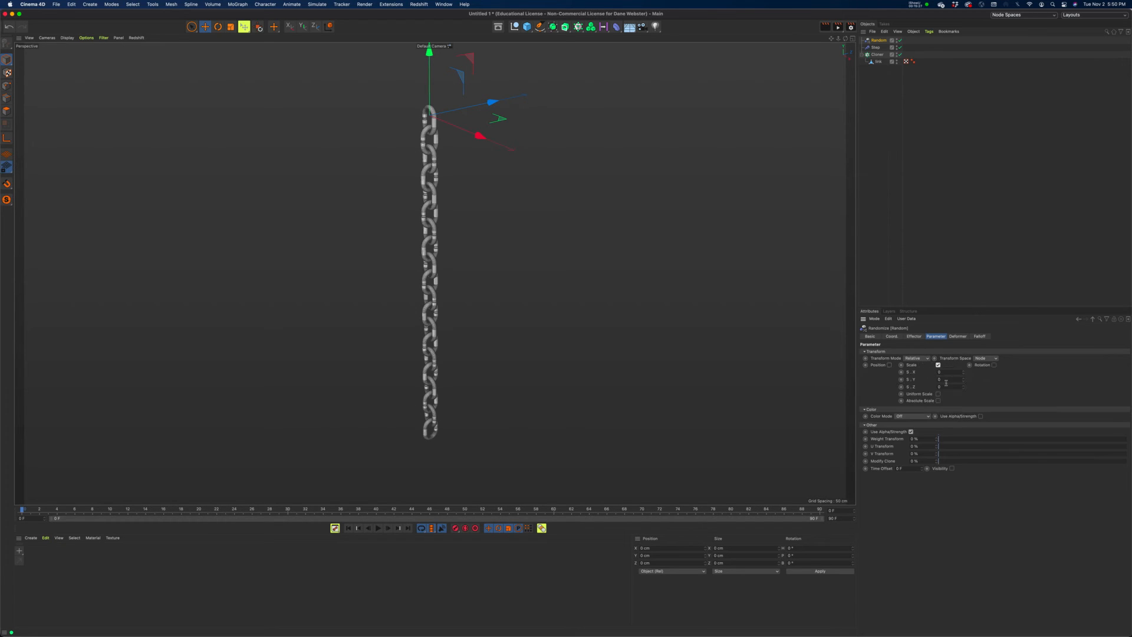
pyautogui.click(939, 365)
pyautogui.click(956, 365)
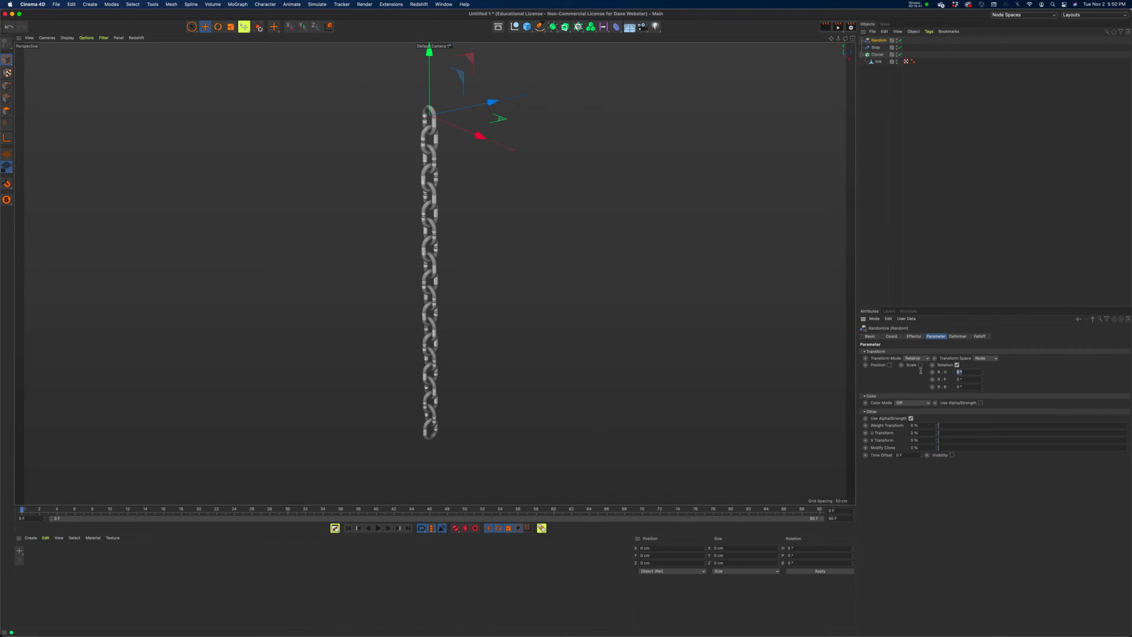
# Set the Random effector's heading rotation to about 23° to vary the links' angles slightly
pyautogui.click(983, 372)
pyautogui.click(983, 372)
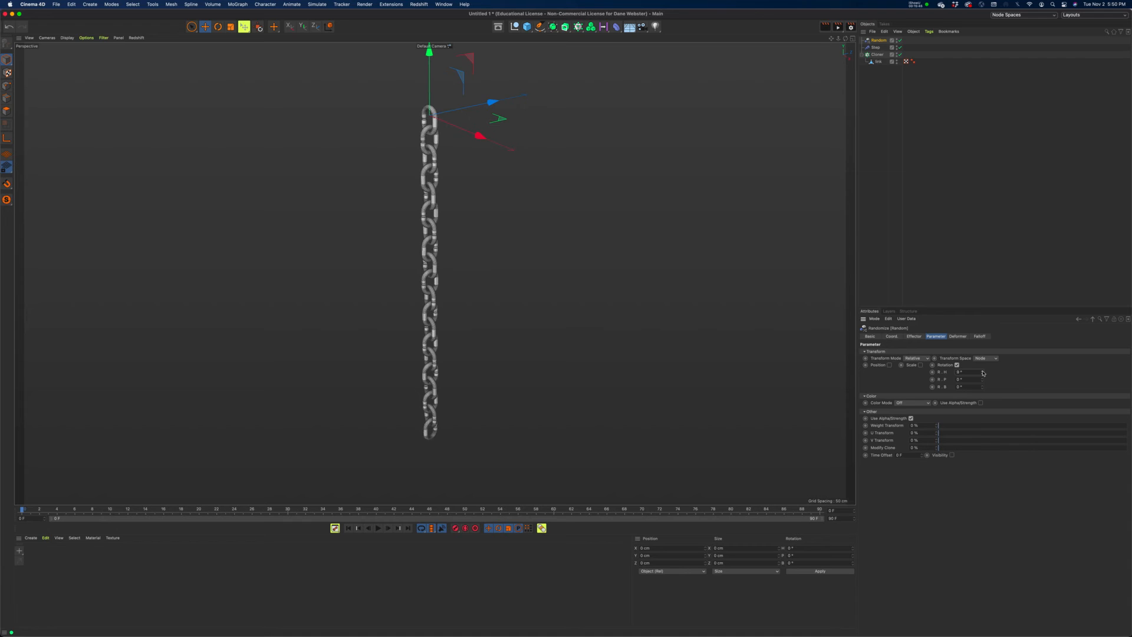
pyautogui.click(983, 372)
pyautogui.click(982, 372)
pyautogui.keyDown('alt'); pyautogui.moveTo(428, 203); pyautogui.dragTo(435, 243); pyautogui.keyUp('alt')
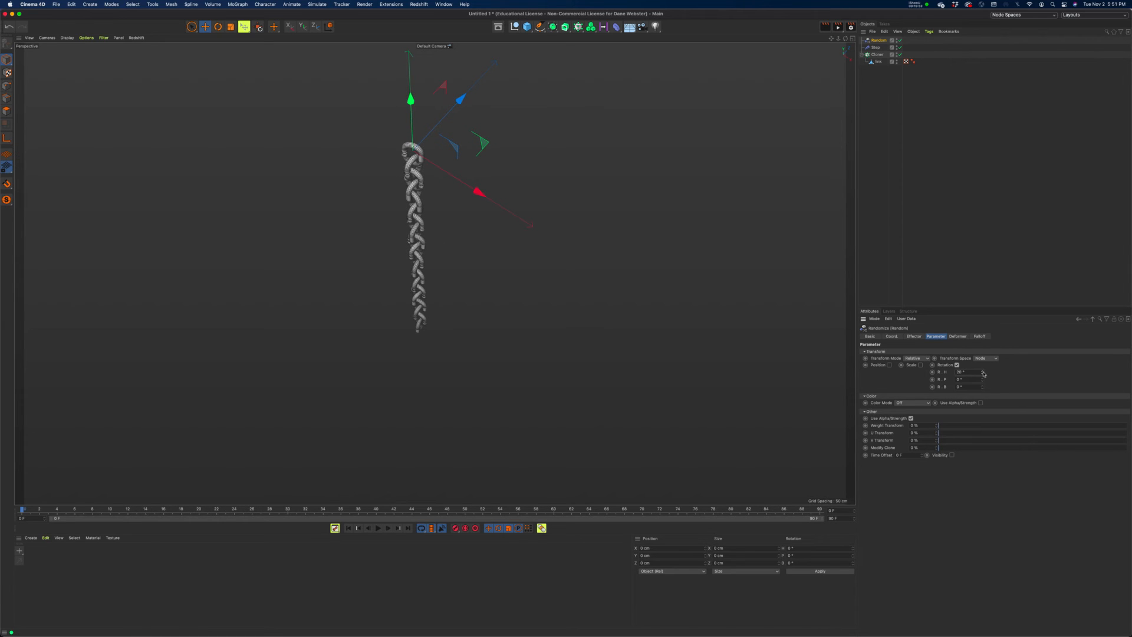
pyautogui.keyDown('alt'); pyautogui.moveTo(337, 322); pyautogui.dragTo(369, 325); pyautogui.keyUp('alt')
pyautogui.keyDown('alt'); pyautogui.moveTo(368, 325); pyautogui.dragTo(473, 332, button='right'); pyautogui.keyUp('alt')
pyautogui.keyDown('alt'); pyautogui.moveTo(473, 333); pyautogui.dragTo(392, 137); pyautogui.keyUp('alt')
# Disable and re-enable the Random effector to compare the chain with and without random rotation
pyautogui.click(901, 41)
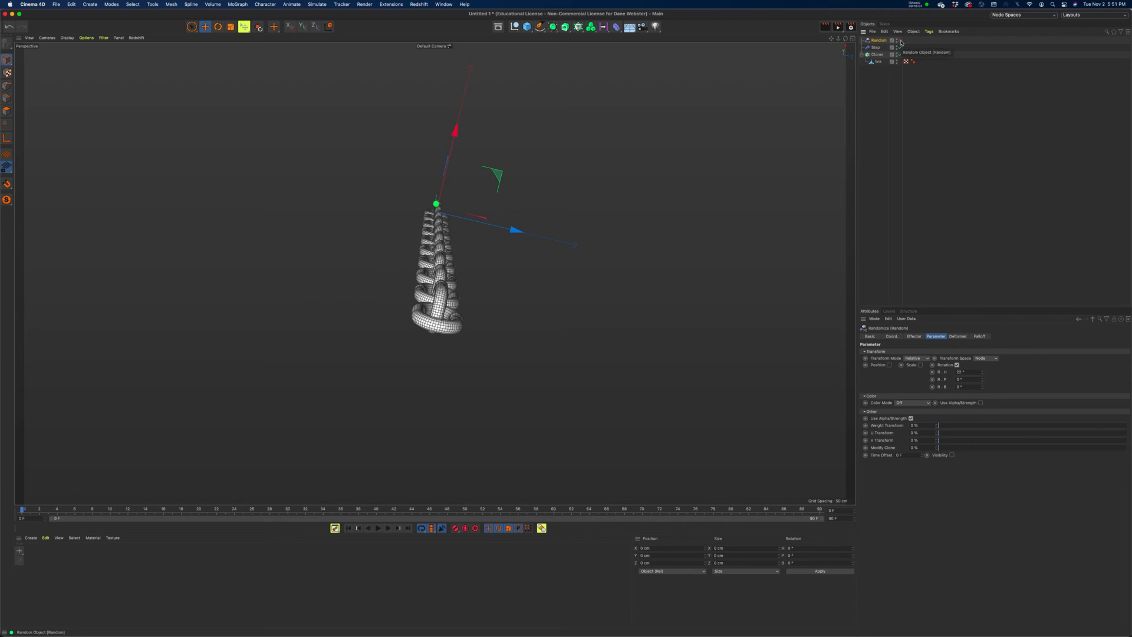
pyautogui.scroll(5, 563, 251)
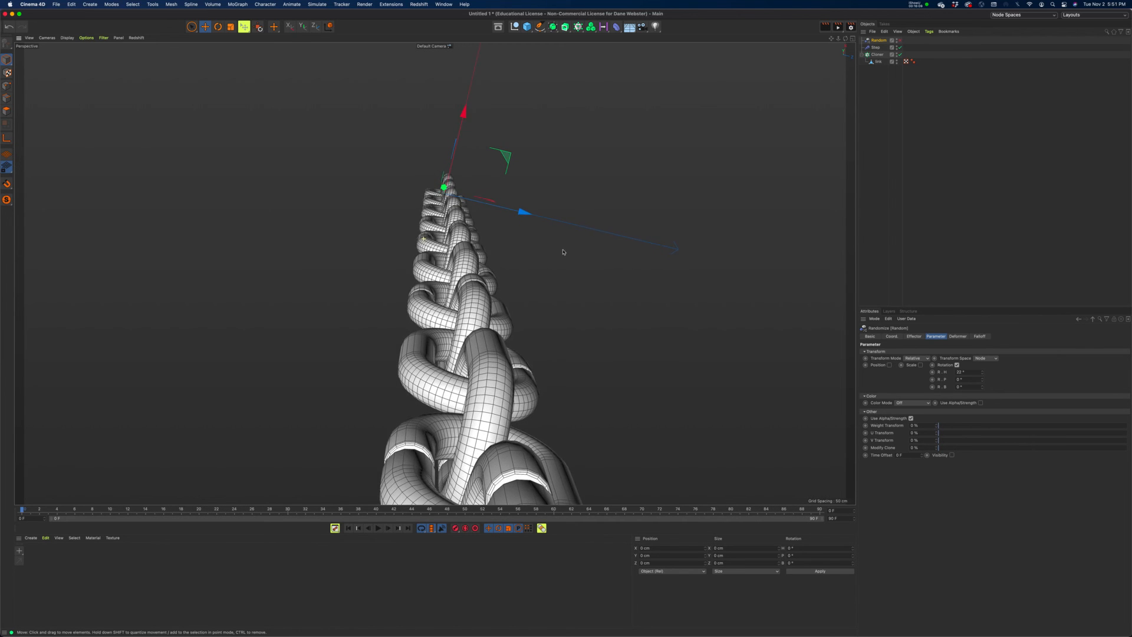
pyautogui.scroll(3, 562, 252)
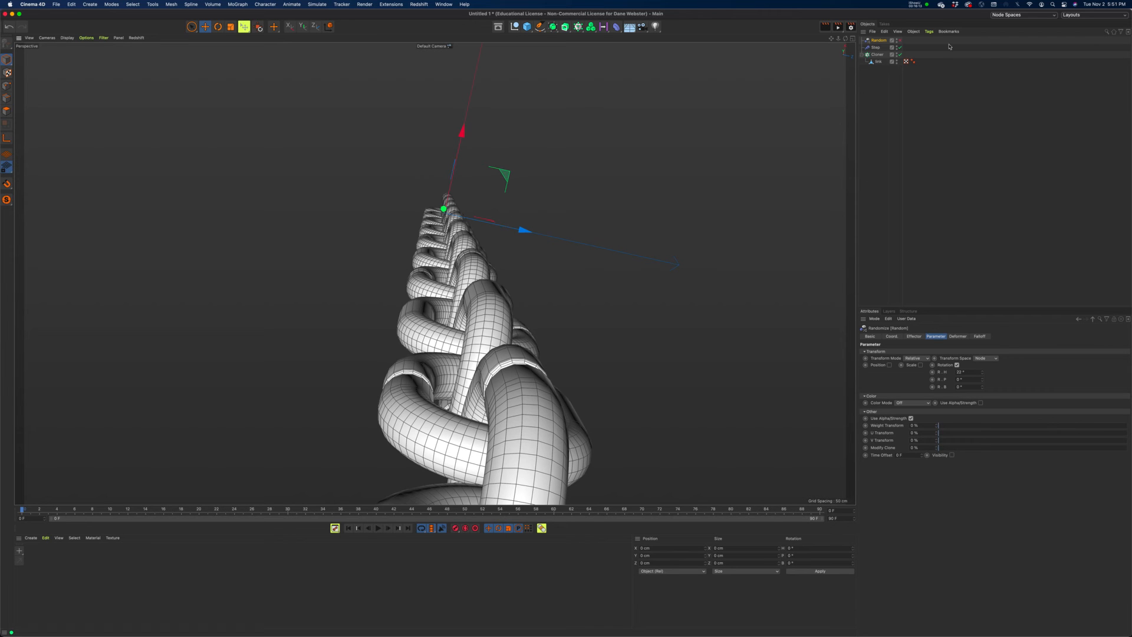
pyautogui.click(899, 40)
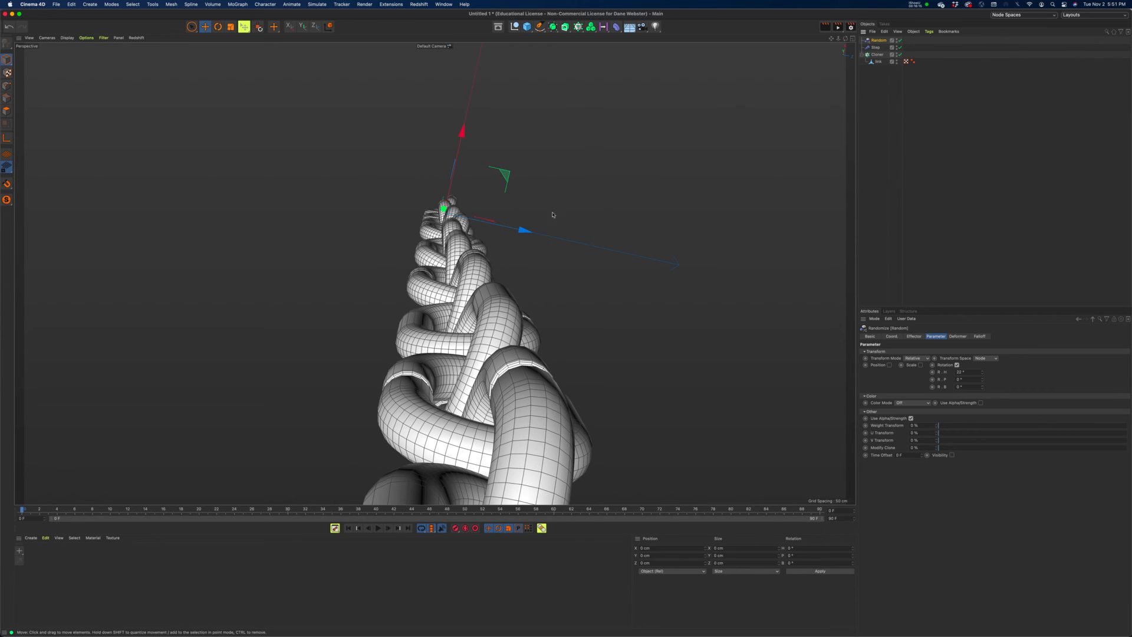
pyautogui.keyDown('alt'); pyautogui.moveTo(537, 202); pyautogui.dragTo(401, 428); pyautogui.keyUp('alt')
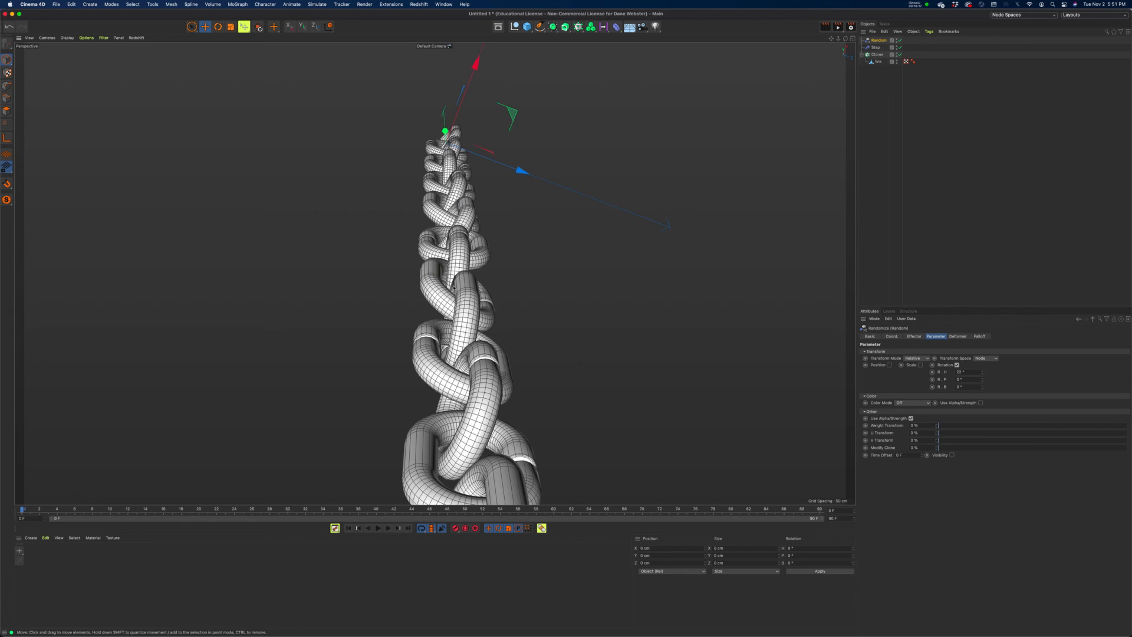
pyautogui.keyDown('alt'); pyautogui.moveTo(453, 287); pyautogui.dragTo(416, 301); pyautogui.keyUp('alt')
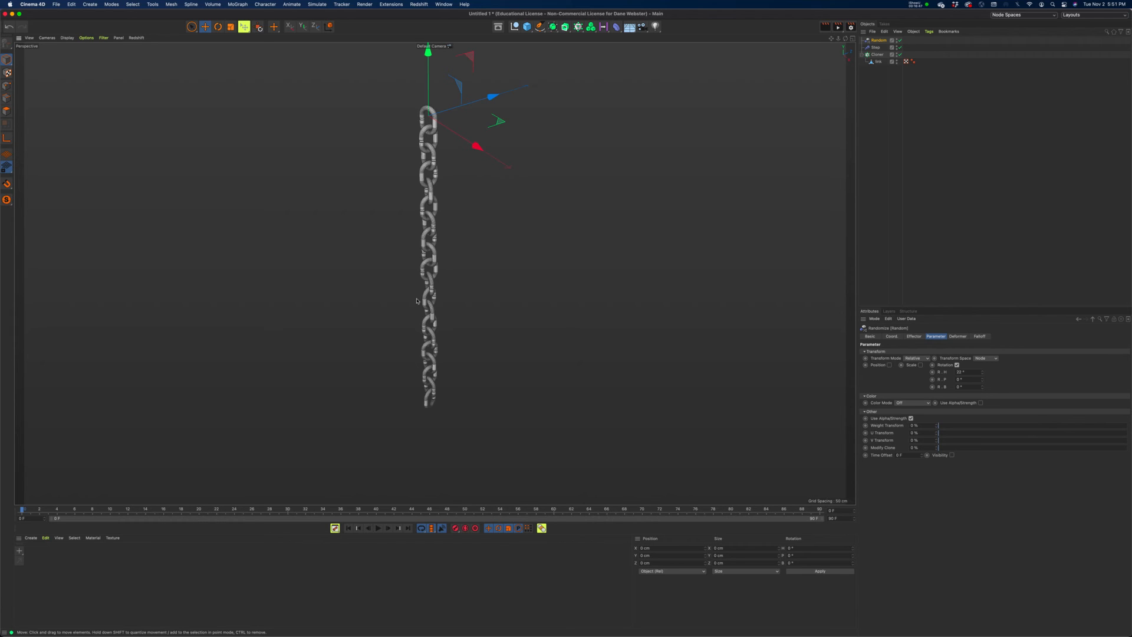
# Duplicate the link outside the Cloner and isolate the copy with Viewport Solo
pyautogui.click(877, 63)
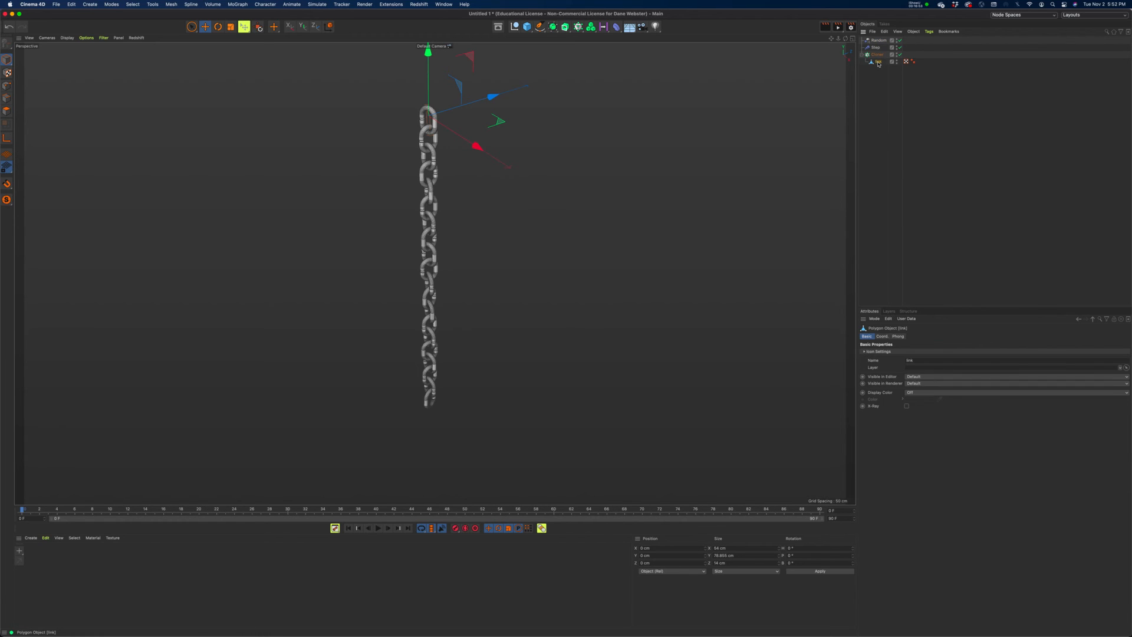
pyautogui.moveTo(878, 62)
pyautogui.keyDown('ctrl'); pyautogui.mouseDown()
pyautogui.moveTo(865, 79)
pyautogui.moveTo(875, 72)
pyautogui.mouseUp(); pyautogui.keyUp('ctrl')
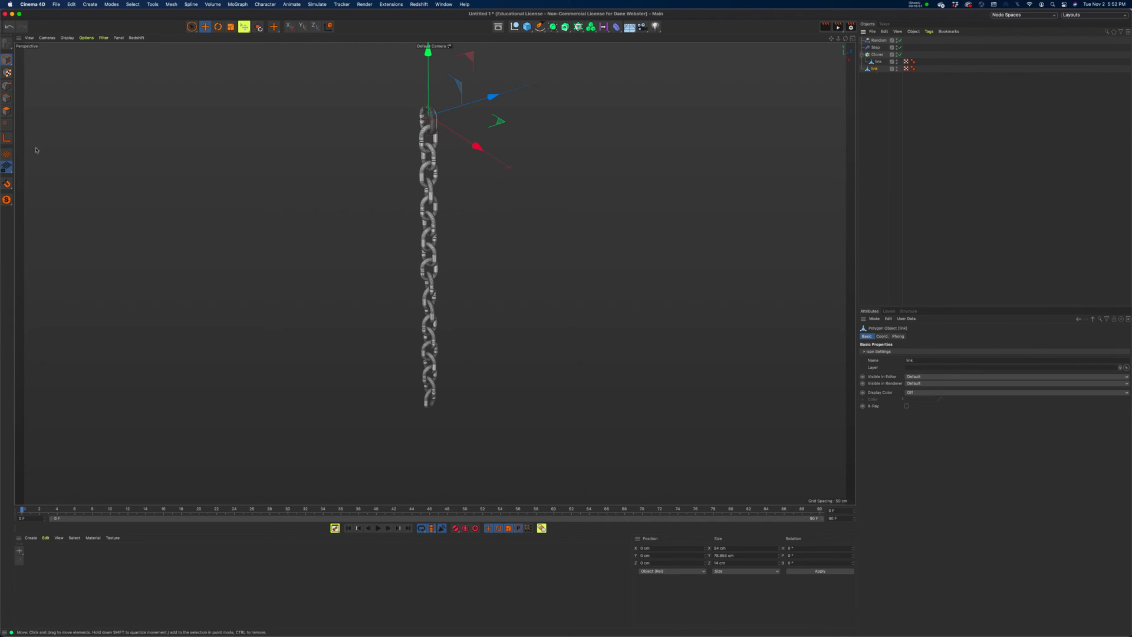
pyautogui.click(6, 200)
pyautogui.keyDown('alt'); pyautogui.moveTo(423, 133); pyautogui.dragTo(470, 129); pyautogui.keyUp('alt')
pyautogui.keyDown('alt'); pyautogui.moveTo(413, 103); pyautogui.dragTo(592, 144, button='right'); pyautogui.keyUp('alt')
pyautogui.keyDown('alt'); pyautogui.moveTo(495, 172); pyautogui.dragTo(494, 181, button='middle'); pyautogui.keyUp('alt')
pyautogui.keyDown('alt'); pyautogui.moveTo(494, 180); pyautogui.dragTo(520, 158); pyautogui.keyUp('alt')
pyautogui.keyDown('alt'); pyautogui.moveTo(457, 193); pyautogui.dragTo(555, 195, button='right'); pyautogui.keyUp('alt')
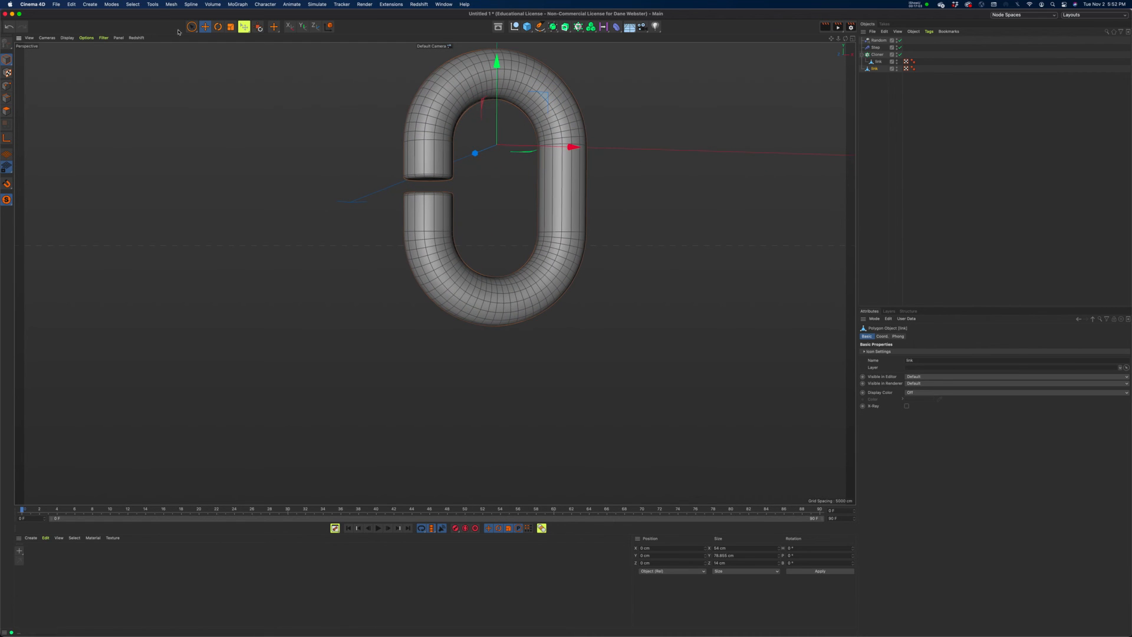
# Select the copied link's end points above the gap, then shift them slightly and tilt them to bend that end
pyautogui.click(191, 26)
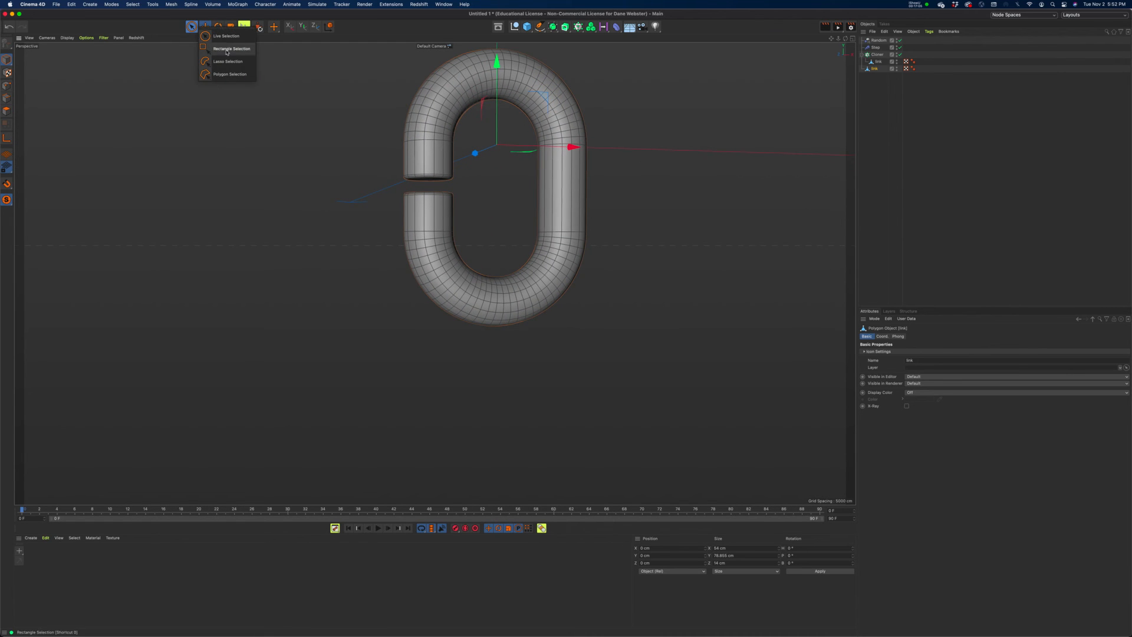
pyautogui.click(233, 49)
pyautogui.keyDown('alt'); pyautogui.moveTo(415, 194); pyautogui.dragTo(487, 190); pyautogui.keyUp('alt')
pyautogui.click(7, 86)
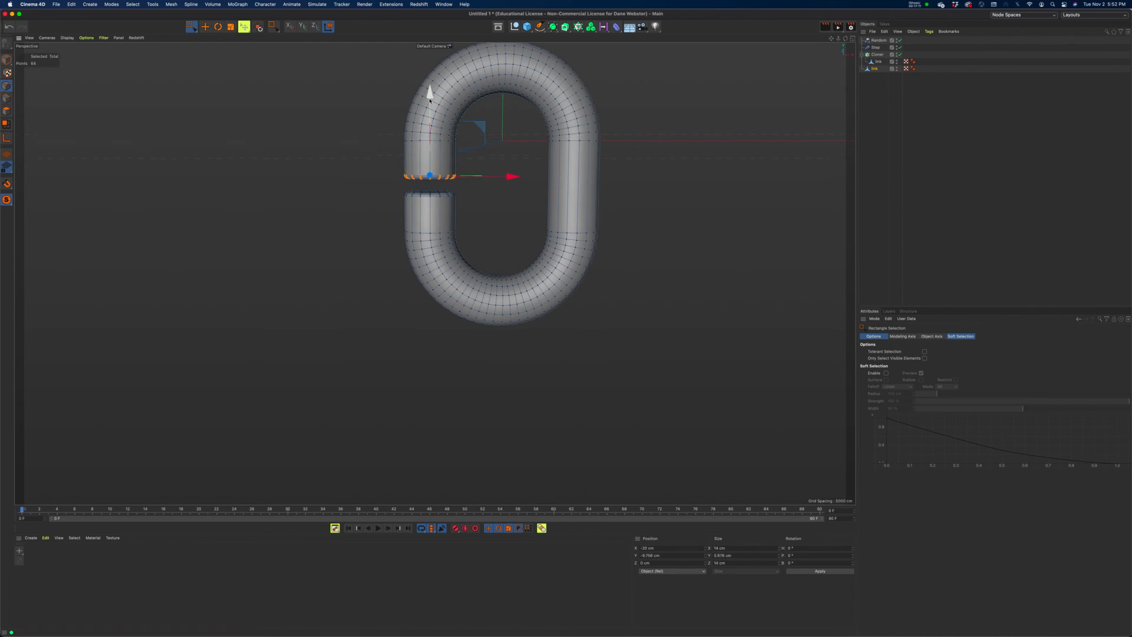
pyautogui.moveTo(431, 101); pyautogui.dragTo(431, 102)
pyautogui.moveTo(515, 178); pyautogui.dragTo(467, 144)
pyautogui.press('r')
pyautogui.moveTo(474, 208)
pyautogui.keyDown('alt'); pyautogui.mouseDown()
pyautogui.moveTo(495, 215)
pyautogui.moveTo(464, 222)
pyautogui.moveTo(503, 212)
pyautogui.moveTo(469, 206)
pyautogui.mouseUp(); pyautogui.keyUp('alt')
# Select the end points below the gap, rotate them slightly and move them down and sideways to widen the opening unevenly
pyautogui.click(524, 233)
pyautogui.press('0')
pyautogui.moveTo(391, 189); pyautogui.dragTo(473, 209)
pyautogui.press('r')
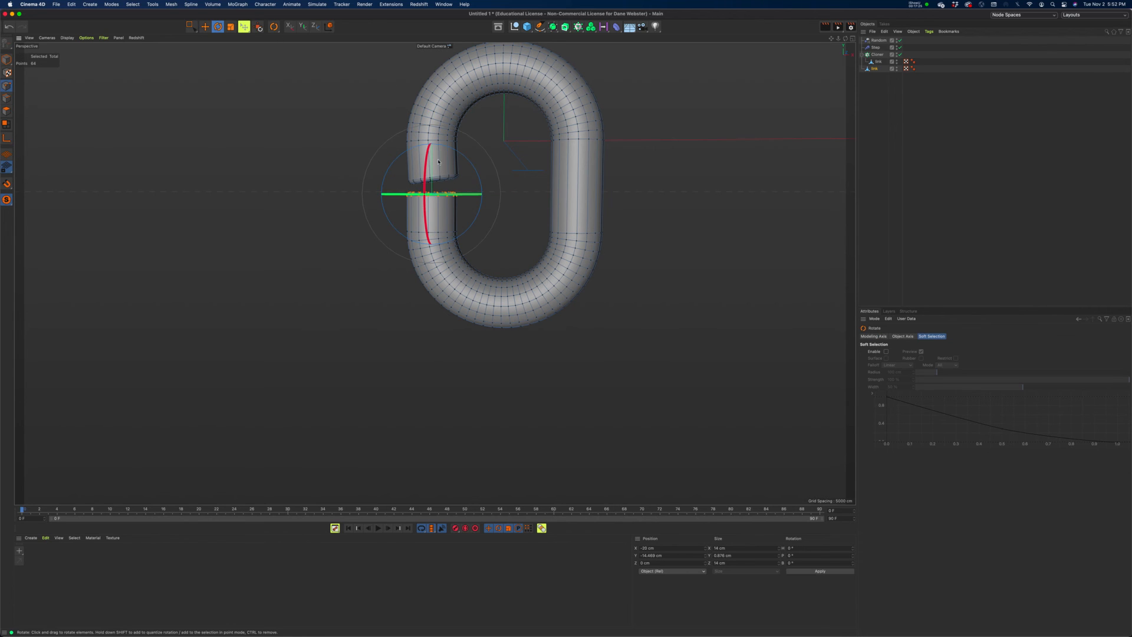
pyautogui.moveTo(457, 162); pyautogui.dragTo(465, 156)
pyautogui.press('e')
pyautogui.moveTo(431, 119); pyautogui.dragTo(432, 124)
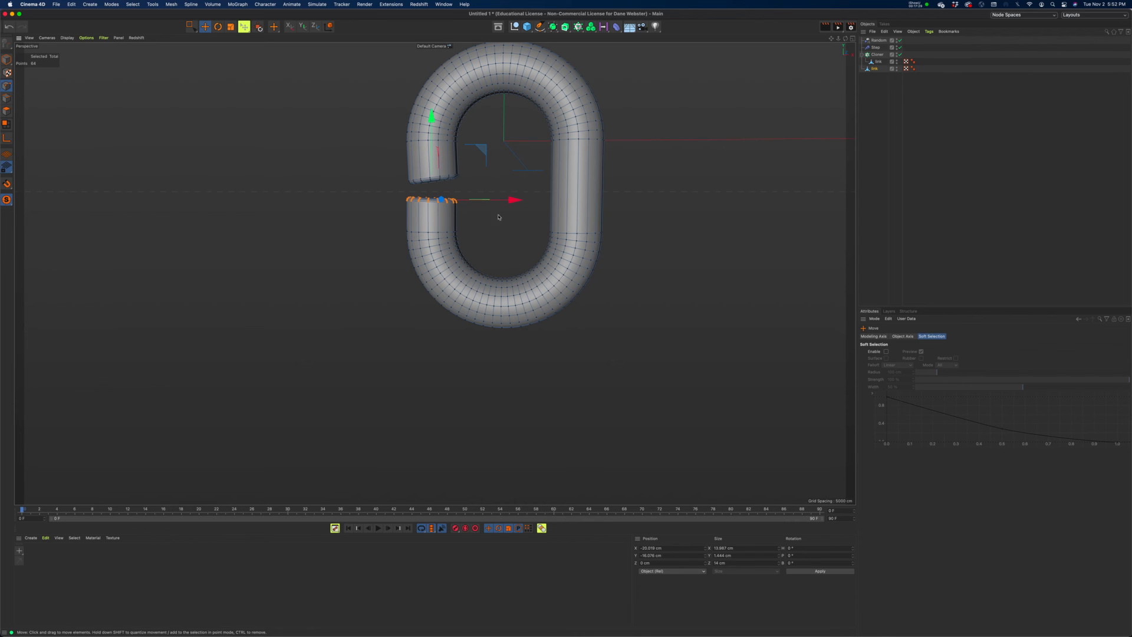
pyautogui.moveTo(518, 201); pyautogui.dragTo(460, 235)
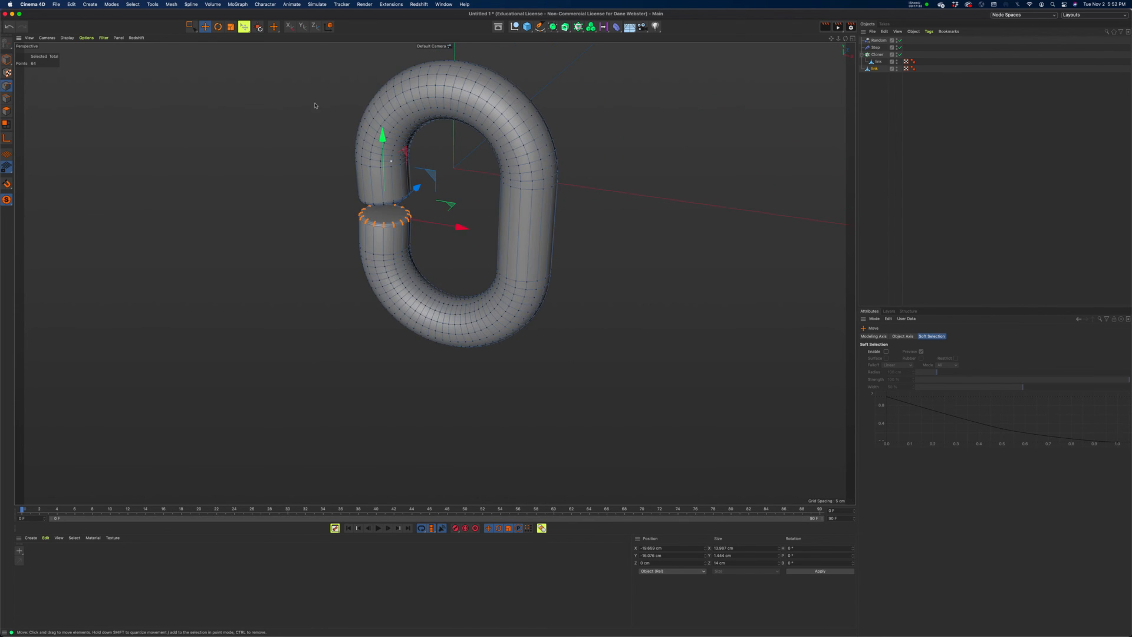
# Try slightly thinning the copied link with Normal Scale on all its polygons, undo it and clear the selection
pyautogui.click(192, 26)
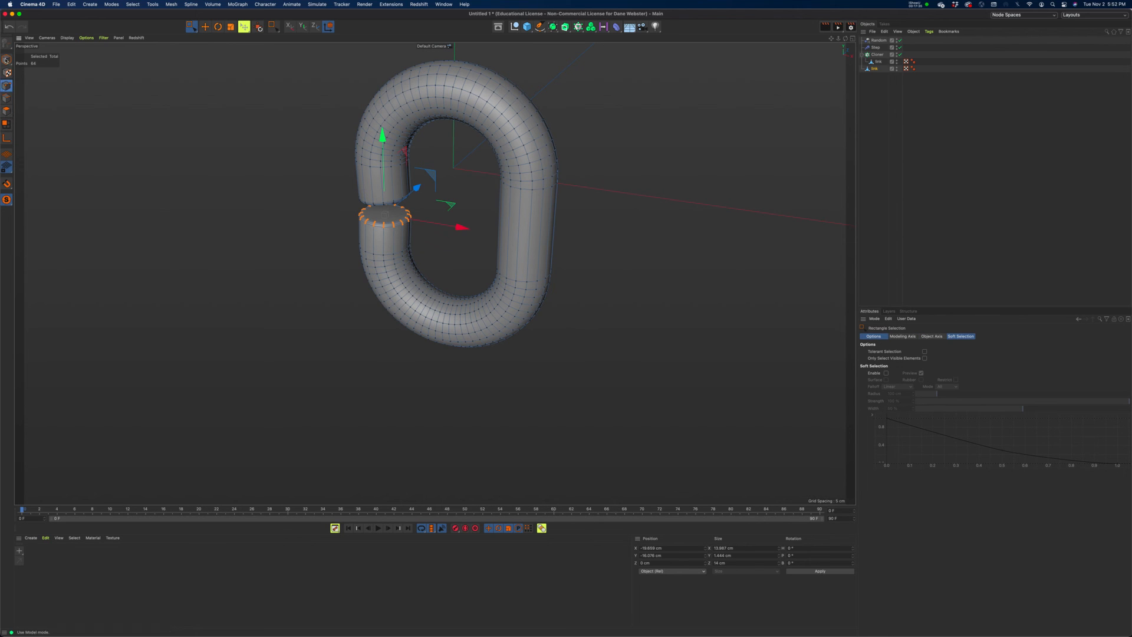
pyautogui.click(7, 111)
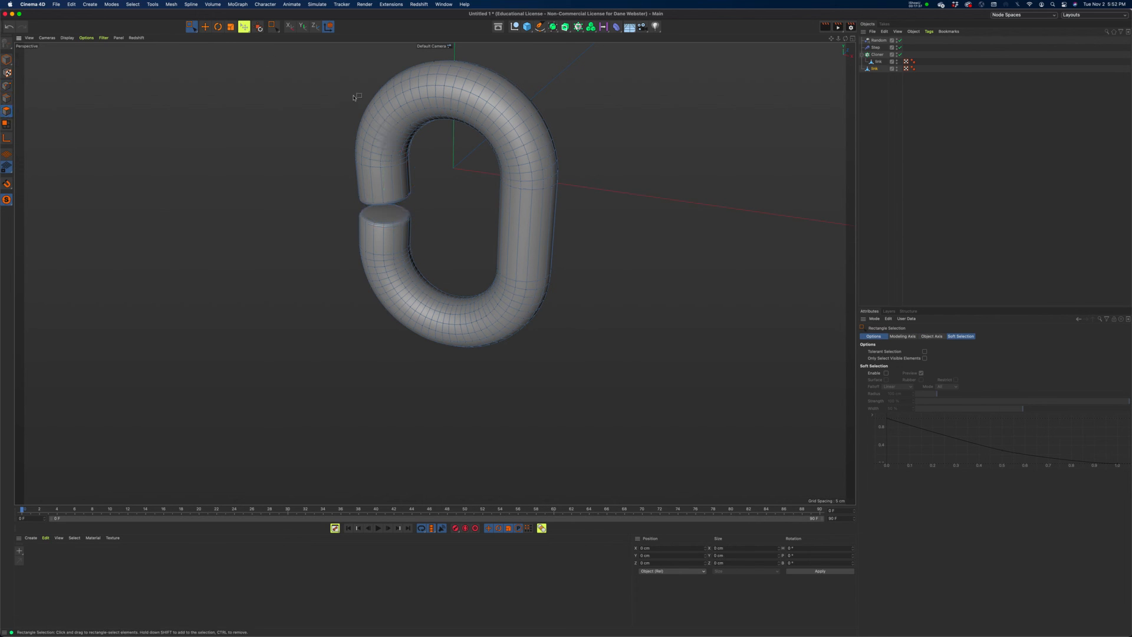
pyautogui.moveTo(297, 56); pyautogui.dragTo(643, 434)
pyautogui.rightClick(652, 125)
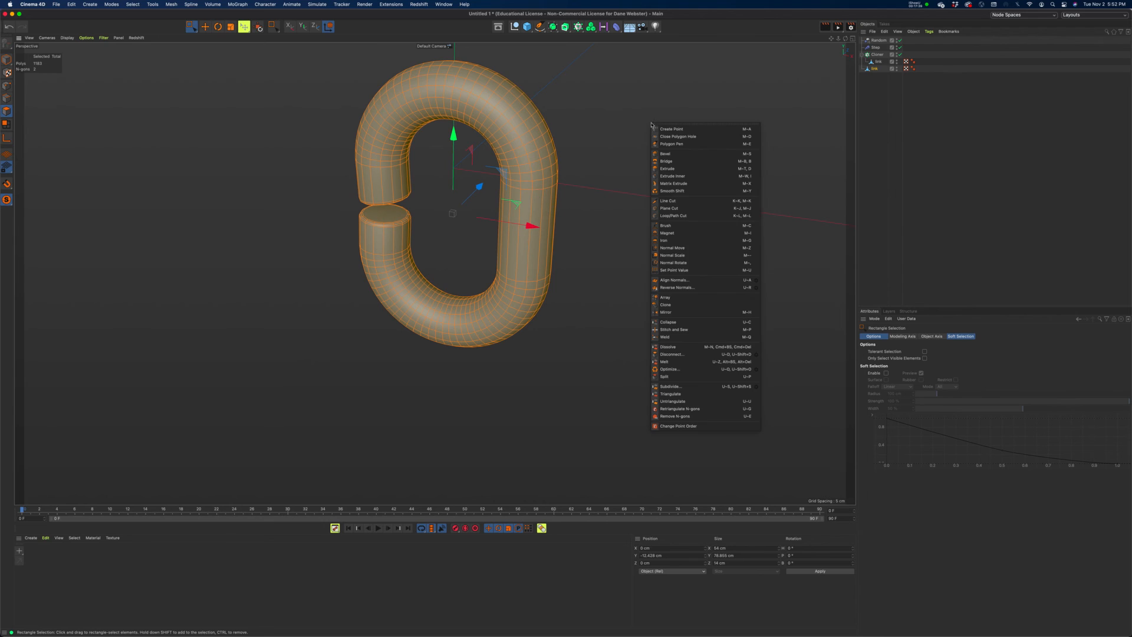
pyautogui.click(684, 259)
pyautogui.moveTo(670, 250); pyautogui.dragTo(668, 250)
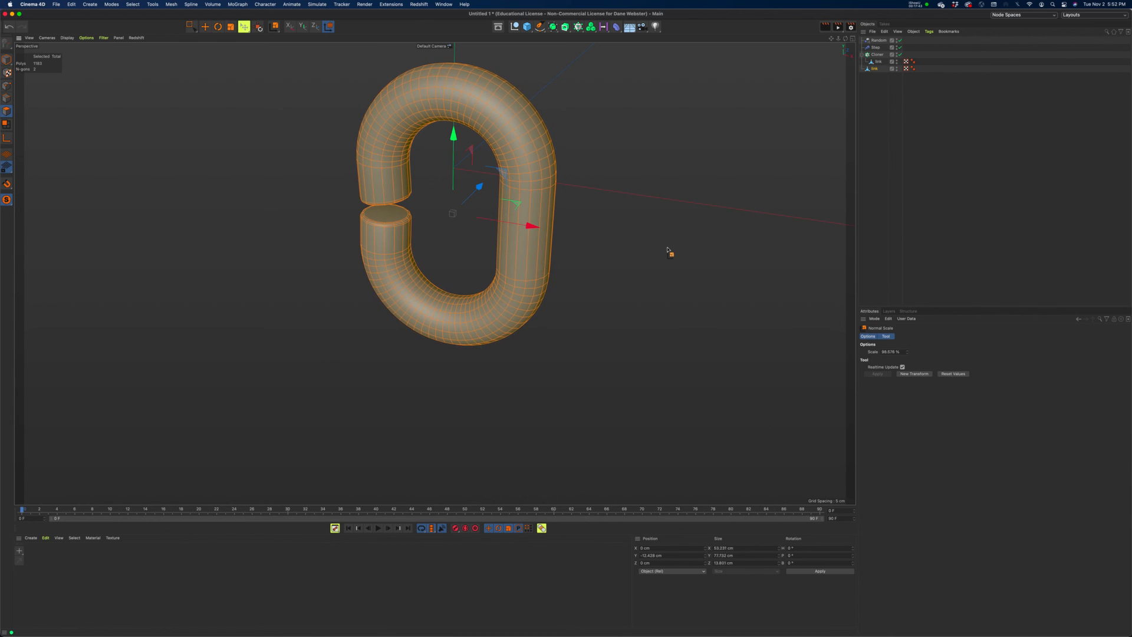
pyautogui.press('super+z')
pyautogui.keyDown('alt'); pyautogui.moveTo(592, 254); pyautogui.dragTo(617, 249); pyautogui.keyUp('alt')
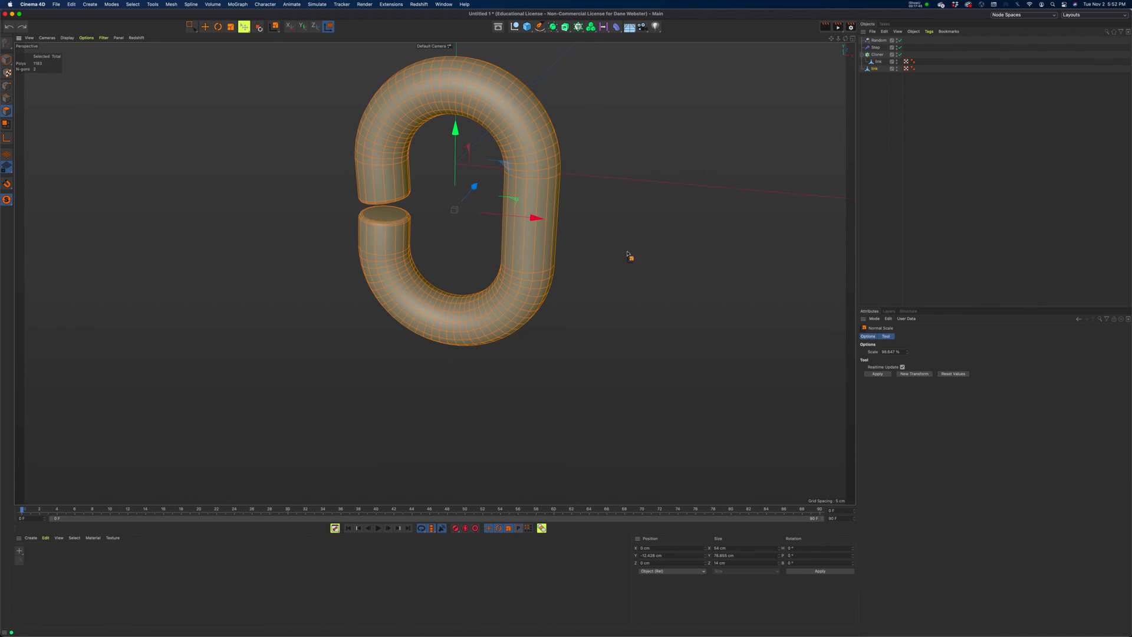
pyautogui.keyDown('alt'); pyautogui.moveTo(361, 195); pyautogui.dragTo(384, 170); pyautogui.keyUp('alt')
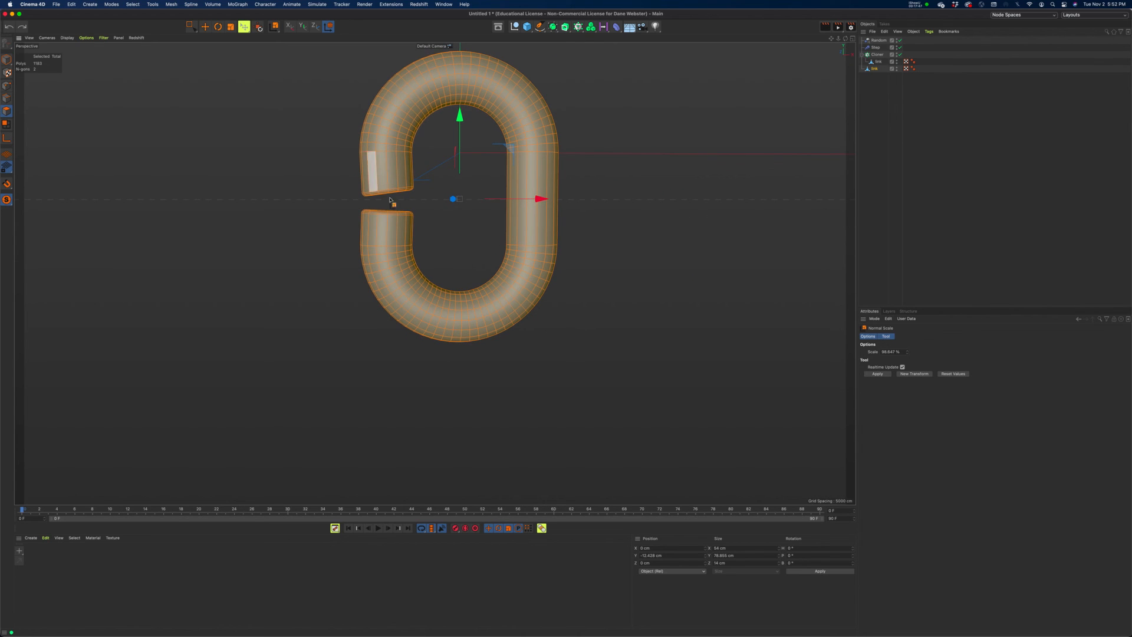
pyautogui.click(191, 26)
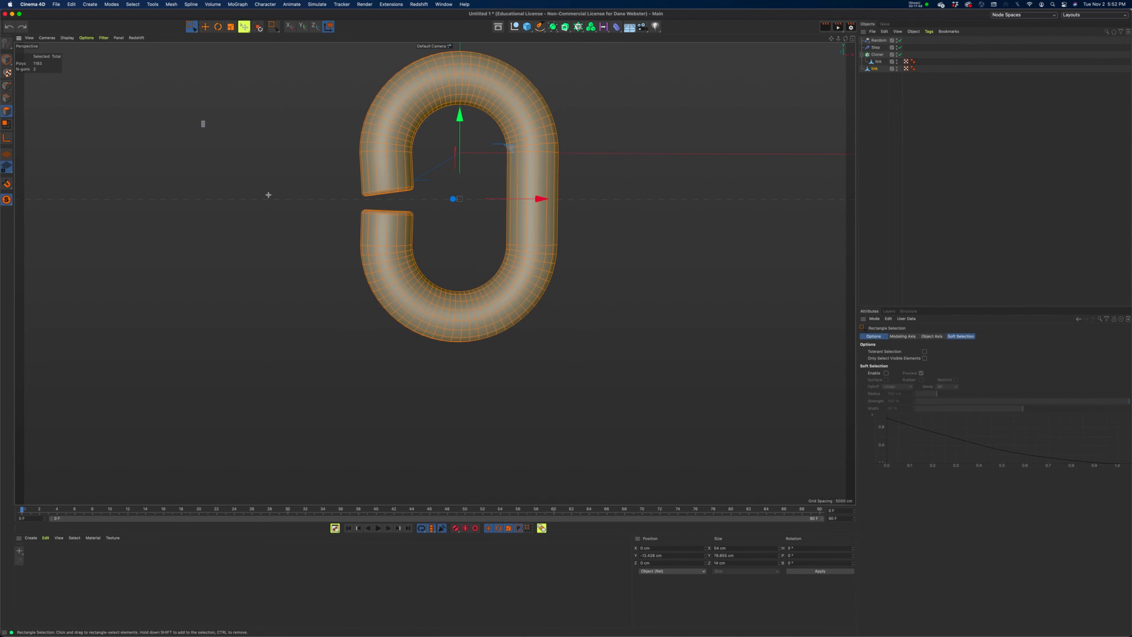
pyautogui.click(270, 195)
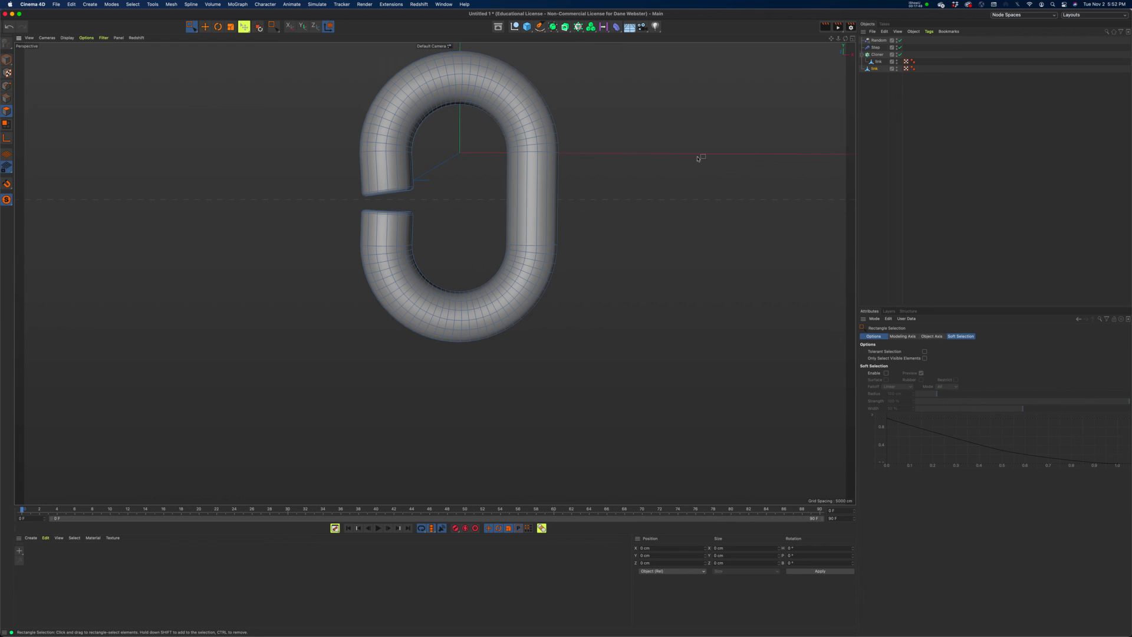
# Turn off Viewport Solo to bring back the whole cloned chain
pyautogui.click(877, 55)
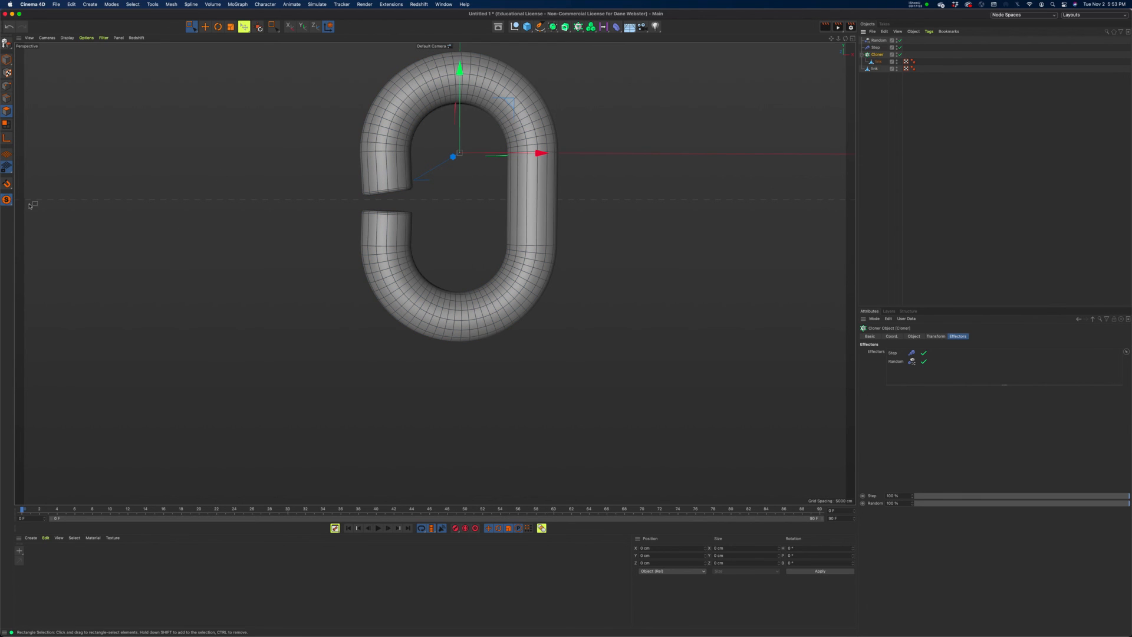
pyautogui.click(7, 201)
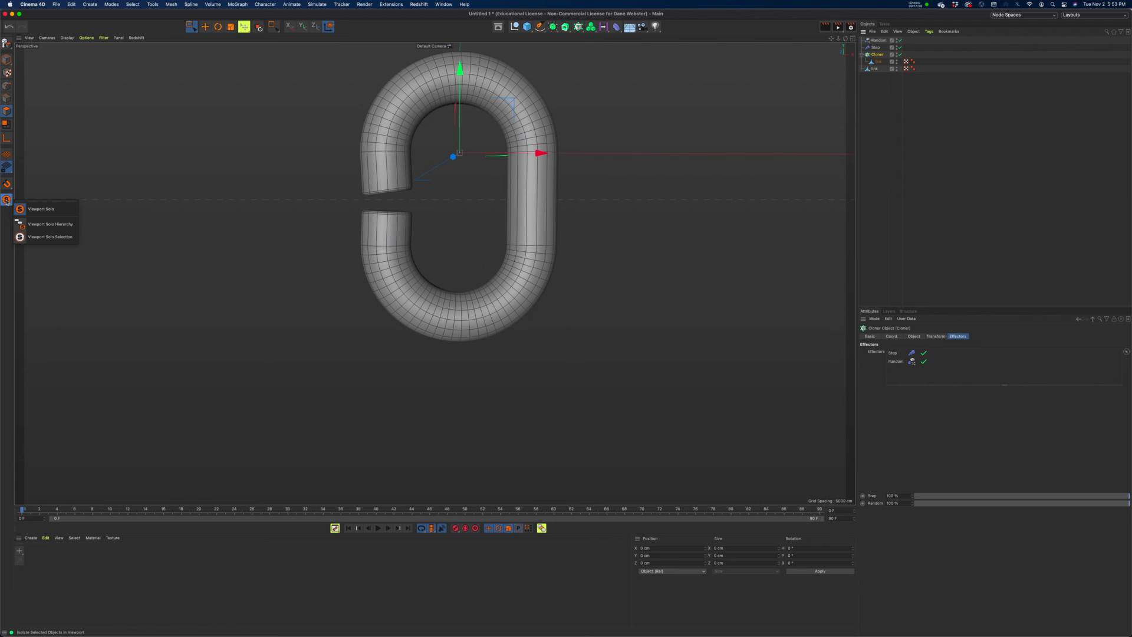
pyautogui.click(43, 213)
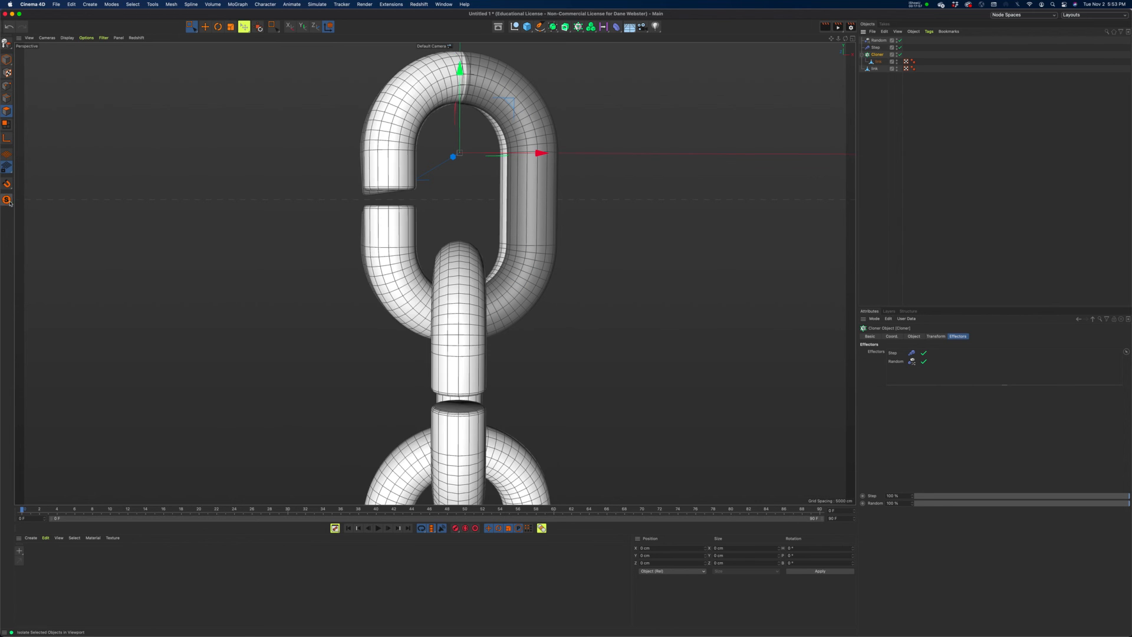
pyautogui.keyDown('alt'); pyautogui.moveTo(317, 255); pyautogui.dragTo(310, 289); pyautogui.keyUp('alt')
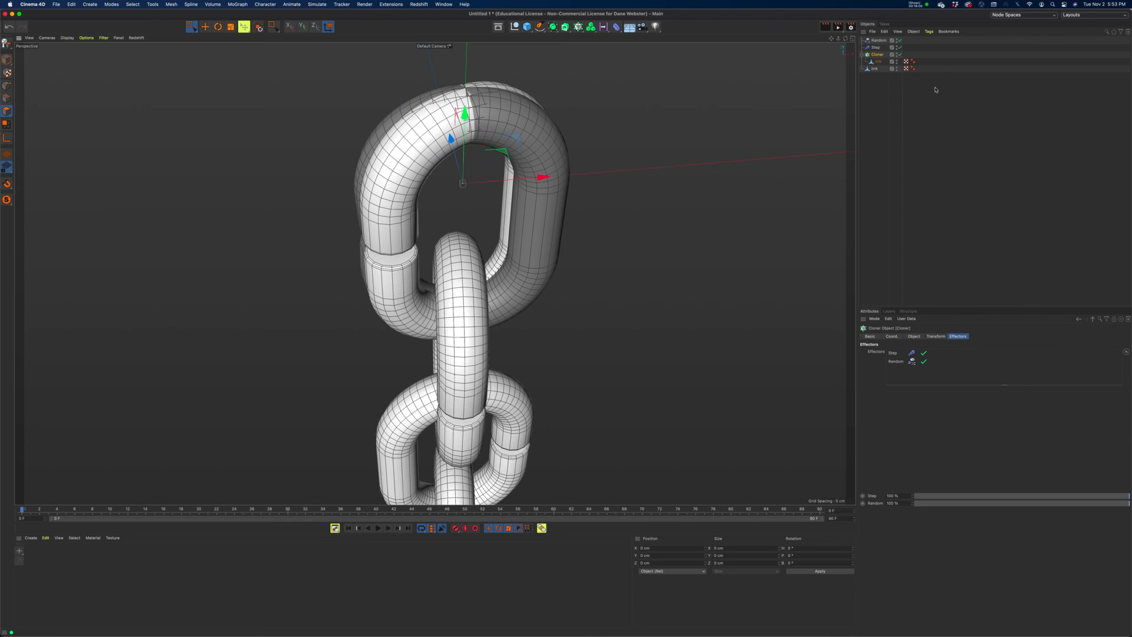
# Check the bent link's coordinates and make it a child of the Cloner together with the original link
pyautogui.click(874, 68)
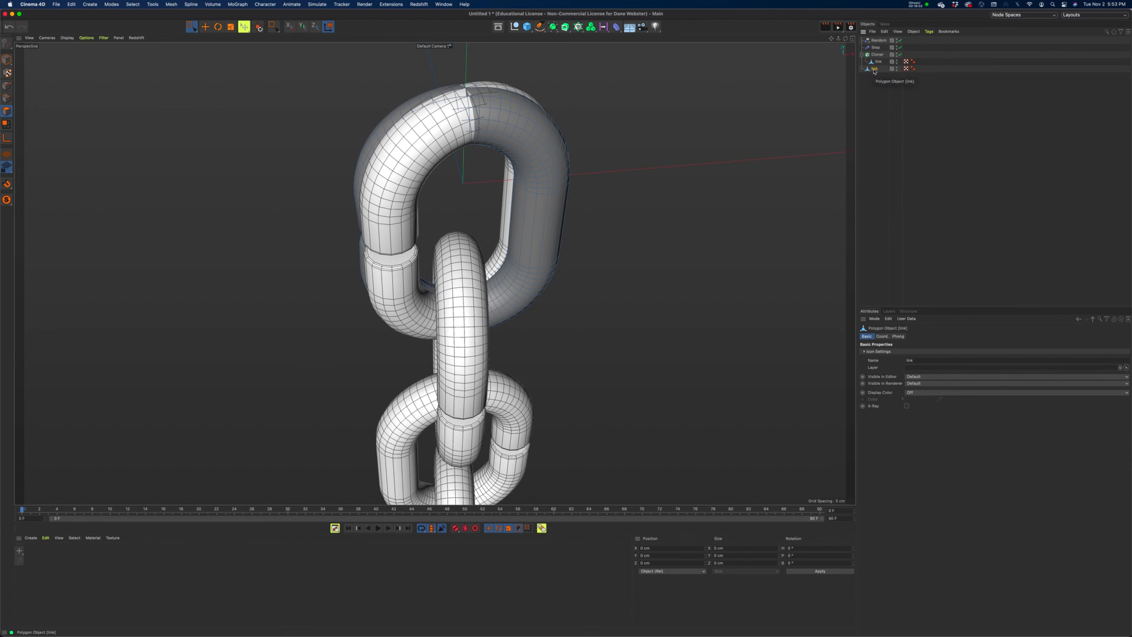
pyautogui.click(882, 337)
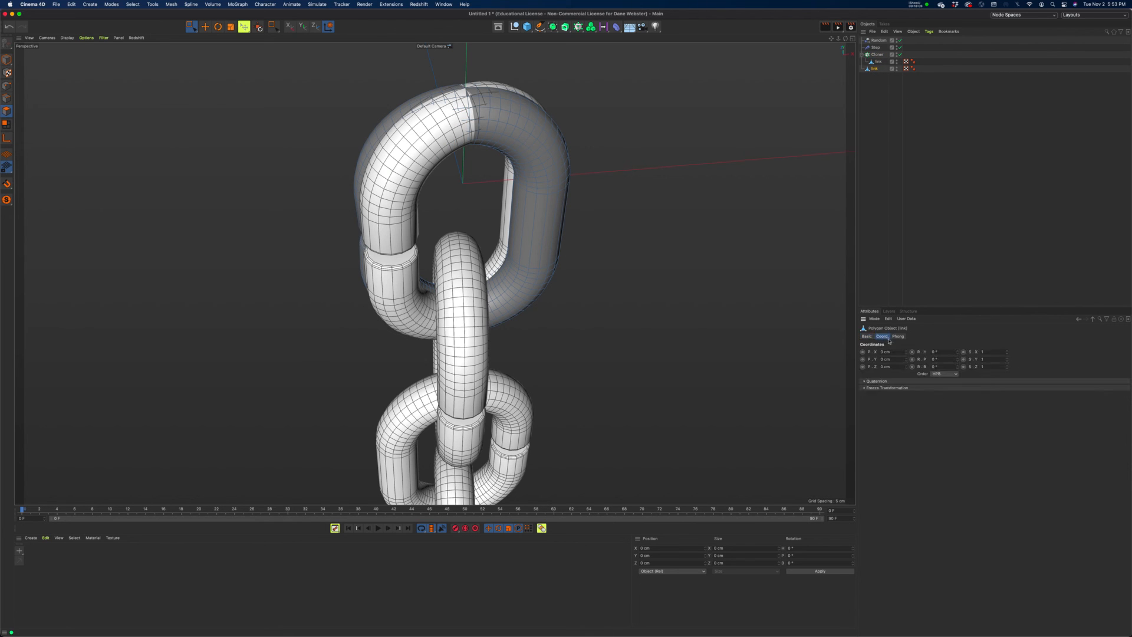
pyautogui.keyDown('alt'); pyautogui.moveTo(641, 195); pyautogui.dragTo(693, 212); pyautogui.keyUp('alt')
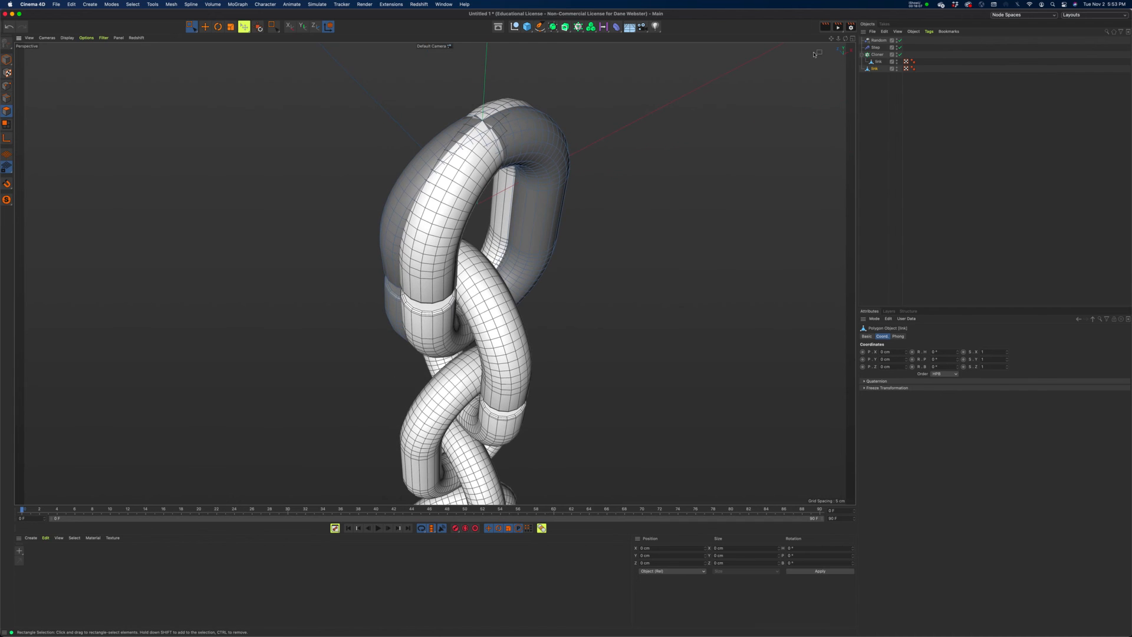
pyautogui.moveTo(877, 67); pyautogui.dragTo(879, 65)
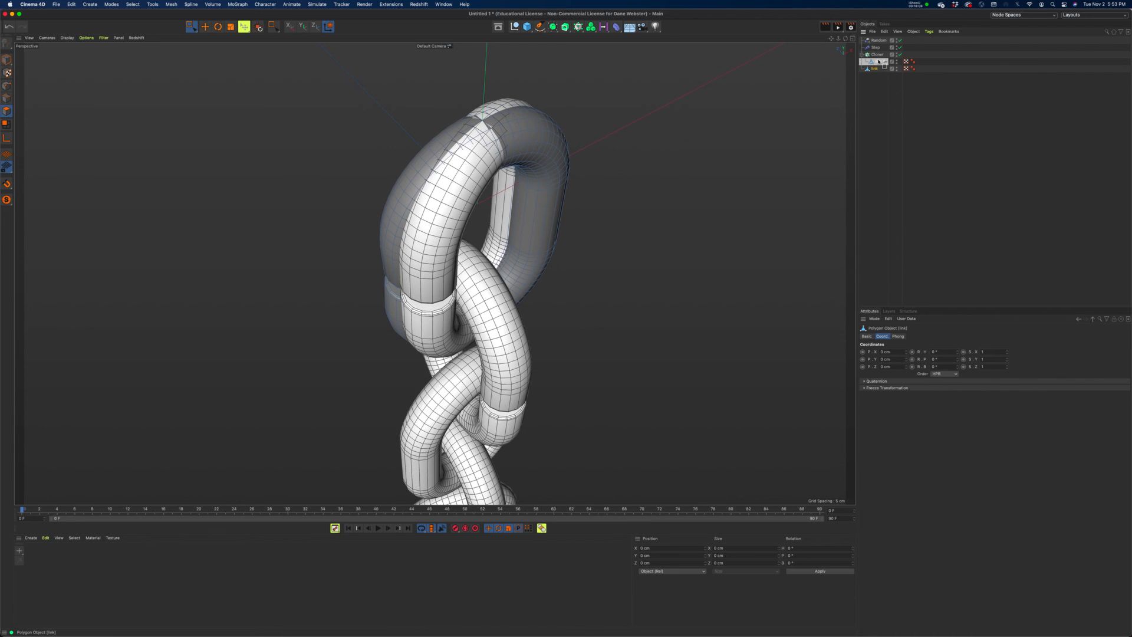
# Examine how the original and bent links alternate along the chain from several angles
pyautogui.keyDown('alt'); pyautogui.moveTo(567, 332); pyautogui.dragTo(596, 329); pyautogui.keyUp('alt')
pyautogui.keyDown('alt'); pyautogui.moveTo(596, 328); pyautogui.dragTo(566, 309, button='right'); pyautogui.keyUp('alt')
pyautogui.keyDown('alt'); pyautogui.moveTo(566, 308); pyautogui.dragTo(557, 97, button='middle'); pyautogui.keyUp('alt')
pyautogui.keyDown('alt'); pyautogui.moveTo(599, 283); pyautogui.dragTo(553, 286); pyautogui.keyUp('alt')
pyautogui.keyDown('alt'); pyautogui.moveTo(553, 287); pyautogui.dragTo(617, 341, button='right'); pyautogui.keyUp('alt')
pyautogui.keyDown('alt'); pyautogui.moveTo(671, 369); pyautogui.dragTo(517, 239); pyautogui.keyUp('alt')
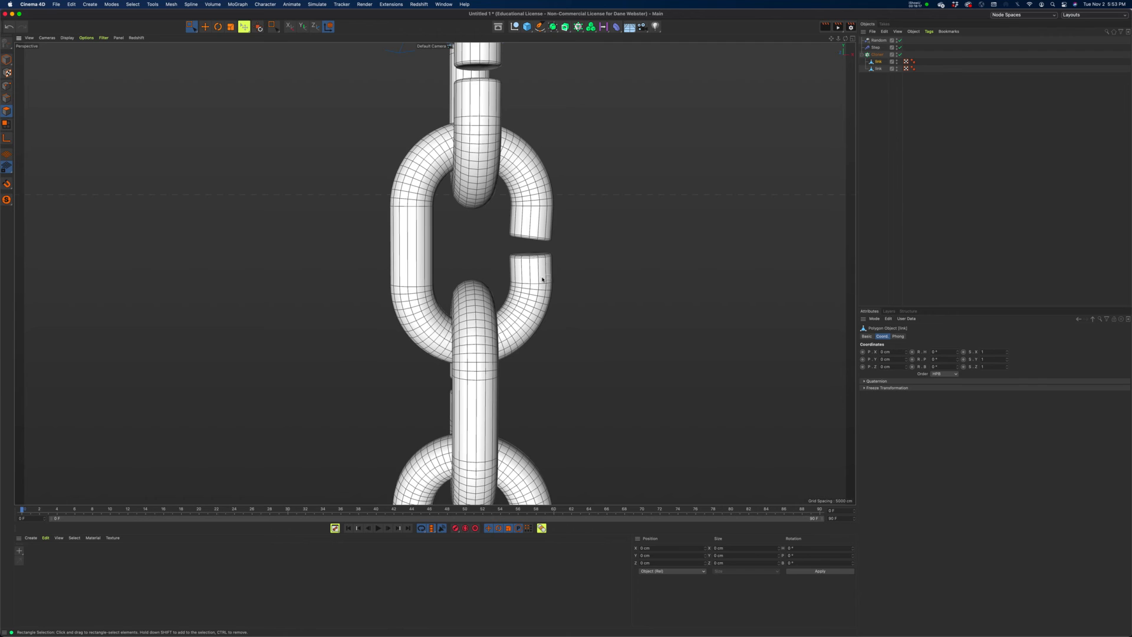
pyautogui.keyDown('alt'); pyautogui.moveTo(550, 314); pyautogui.dragTo(500, 338, button='right'); pyautogui.keyUp('alt')
pyautogui.keyDown('alt'); pyautogui.moveTo(423, 350); pyautogui.dragTo(437, 217, button='middle'); pyautogui.keyUp('alt')
pyautogui.keyDown('alt'); pyautogui.moveTo(532, 258); pyautogui.dragTo(592, 268); pyautogui.keyUp('alt')
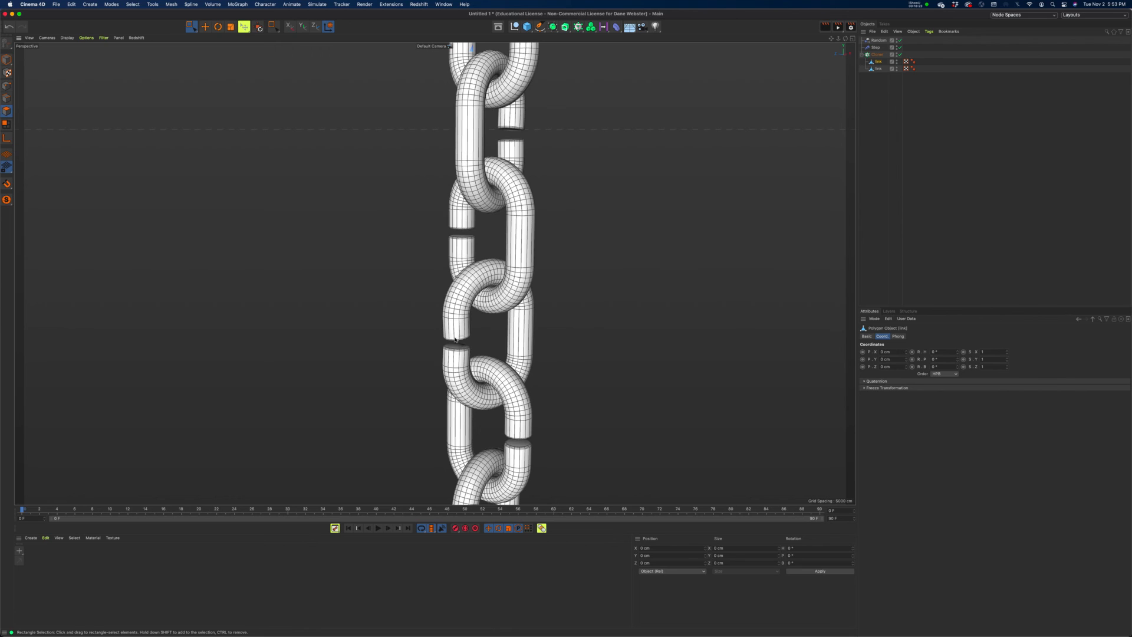
# Review the Cloner's object settings and rename the bent link to link_bent
pyautogui.click(877, 54)
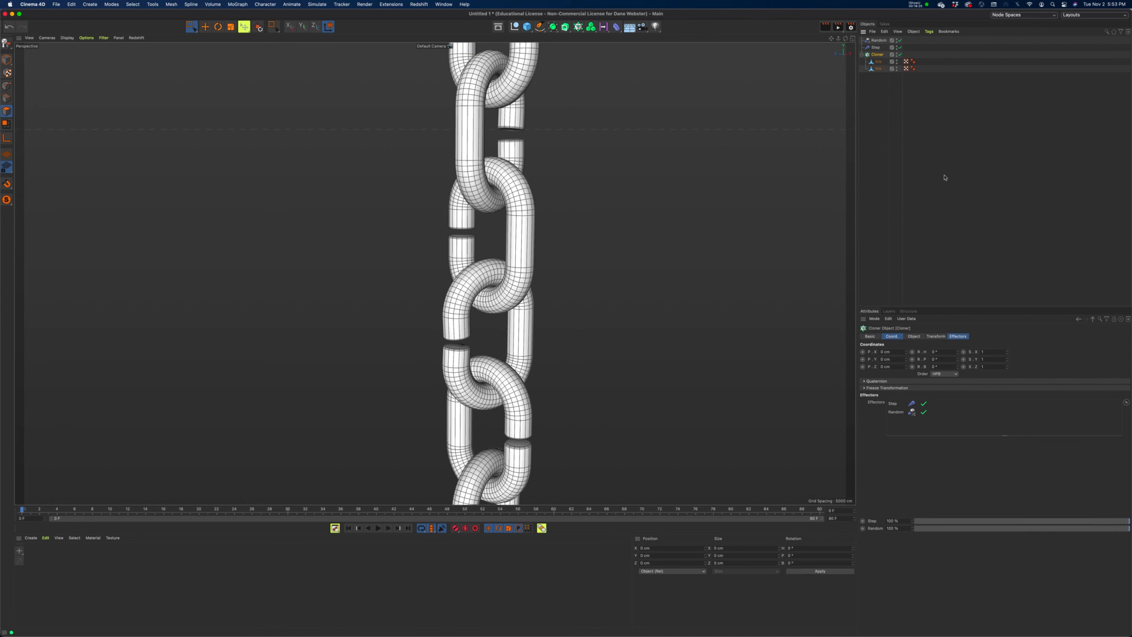
pyautogui.click(914, 336)
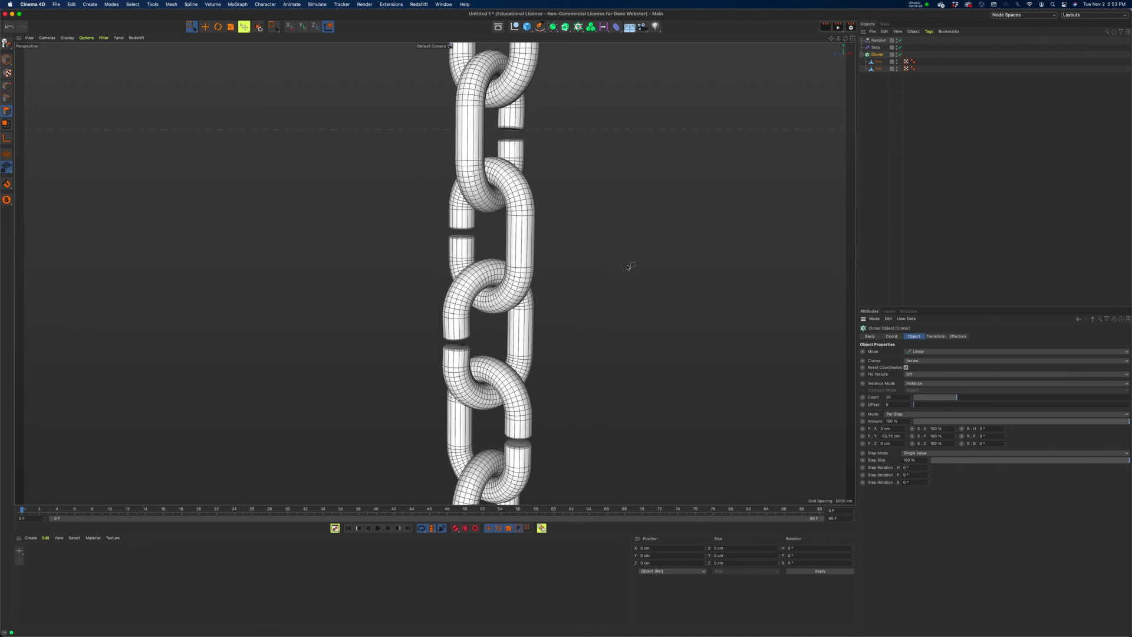
pyautogui.doubleClick(881, 69)
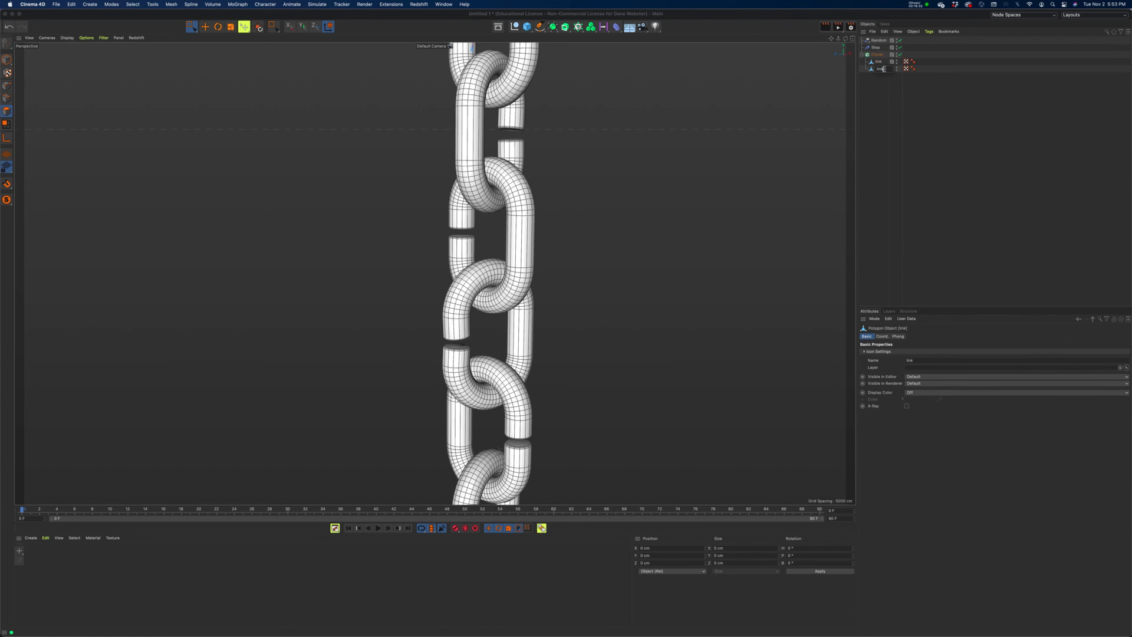
pyautogui.press('Return')
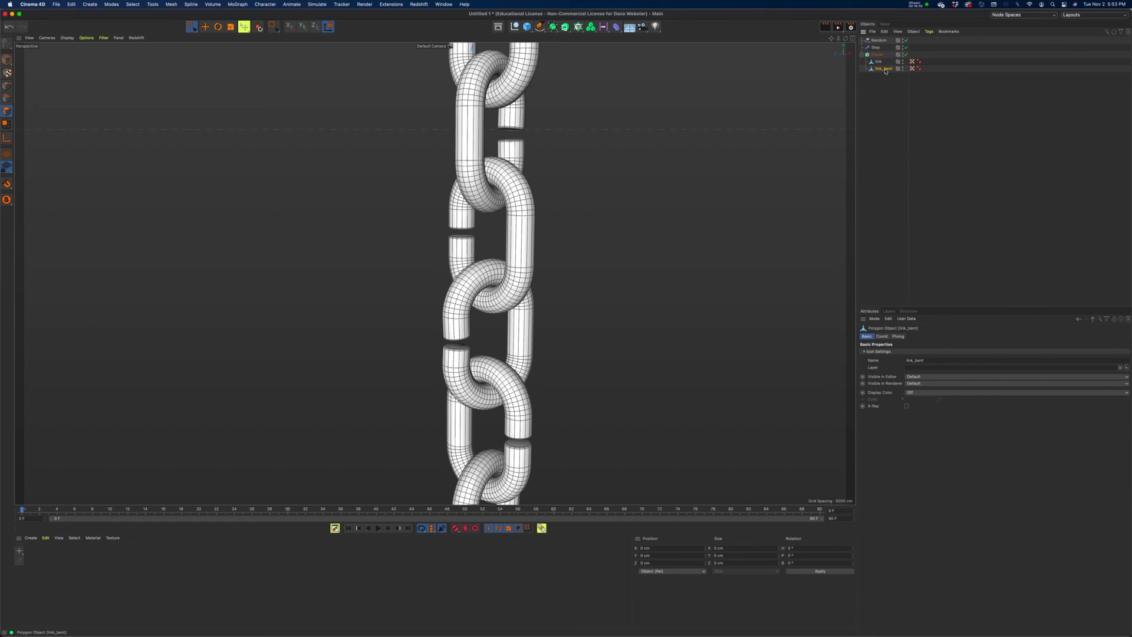
# Set the Cloner's Clones mode to Random
pyautogui.click(878, 54)
pyautogui.click(917, 361)
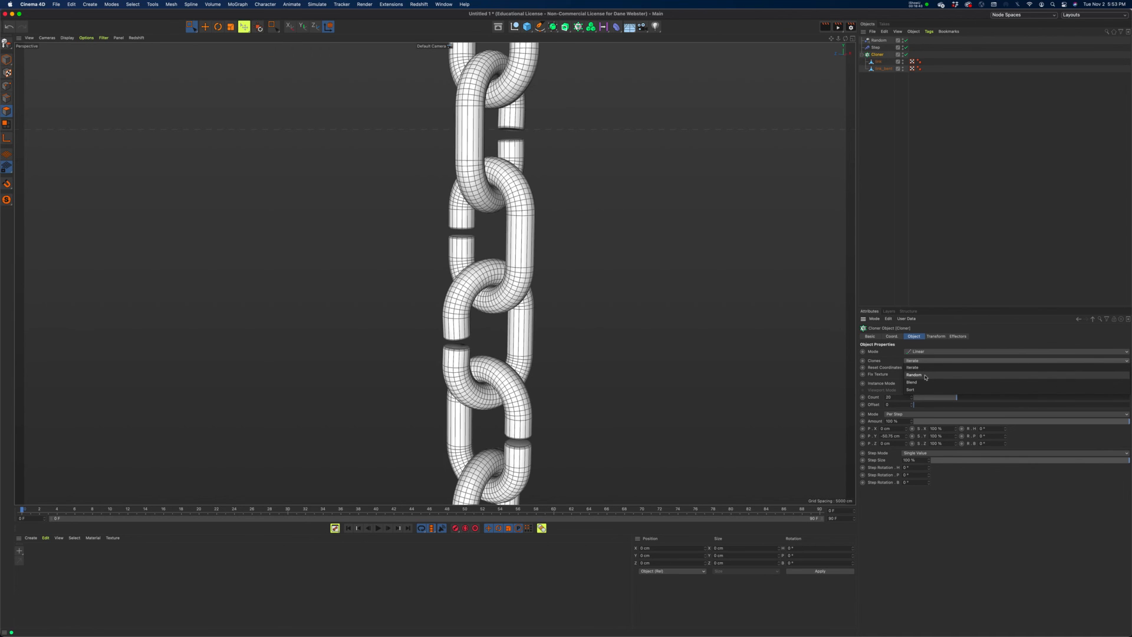
pyautogui.click(925, 377)
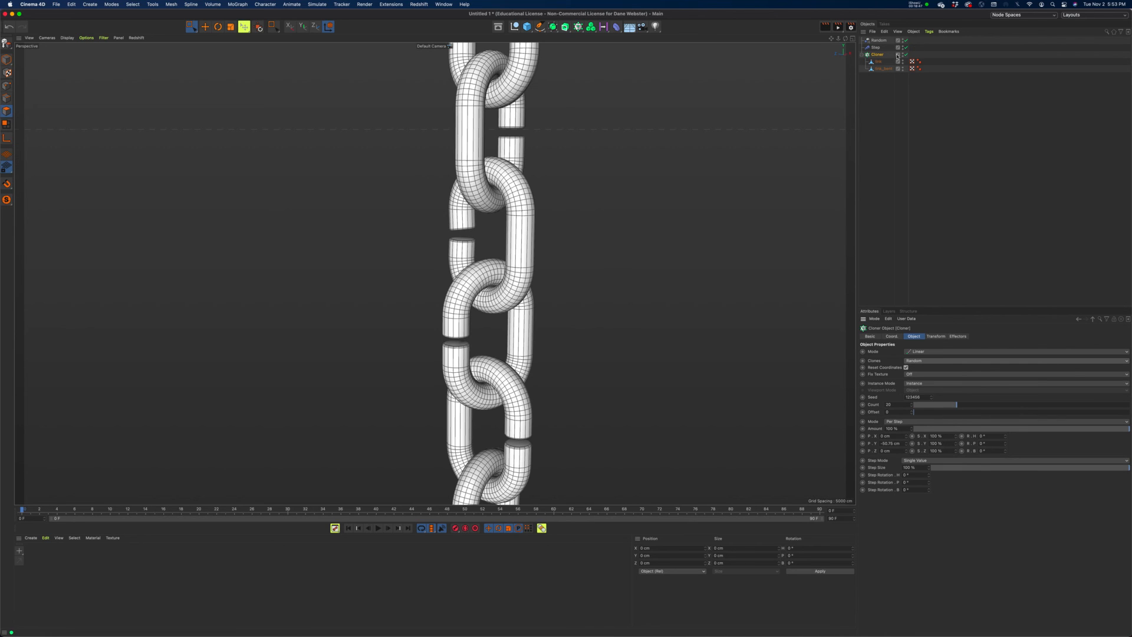
# Duplicate the original link three times inside the Cloner, placing the copies above link_bent
pyautogui.click(878, 62)
pyautogui.keyDown('ctrl'); pyautogui.moveTo(881, 66); pyautogui.dragTo(882, 81); pyautogui.keyUp('ctrl')
pyautogui.click(879, 91)
# Examine how the bent links are distributed among the normal ones along the chain
pyautogui.keyDown('alt'); pyautogui.moveTo(609, 295); pyautogui.dragTo(446, 310, button='right'); pyautogui.keyUp('alt')
pyautogui.keyDown('alt'); pyautogui.moveTo(571, 413); pyautogui.dragTo(528, 252, button='middle'); pyautogui.keyUp('alt')
pyautogui.keyDown('alt'); pyautogui.moveTo(528, 349); pyautogui.dragTo(562, 284); pyautogui.keyUp('alt')
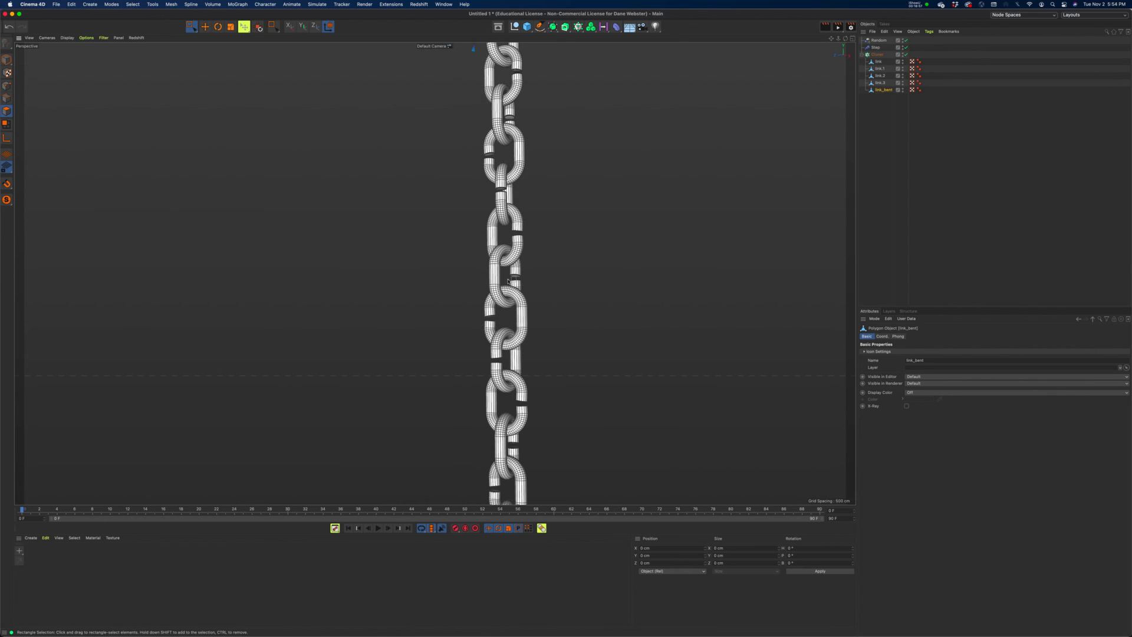
pyautogui.keyDown('alt'); pyautogui.moveTo(498, 329); pyautogui.dragTo(621, 222); pyautogui.keyUp('alt')
pyautogui.keyDown('alt'); pyautogui.moveTo(553, 350); pyautogui.dragTo(566, 331); pyautogui.keyUp('alt')
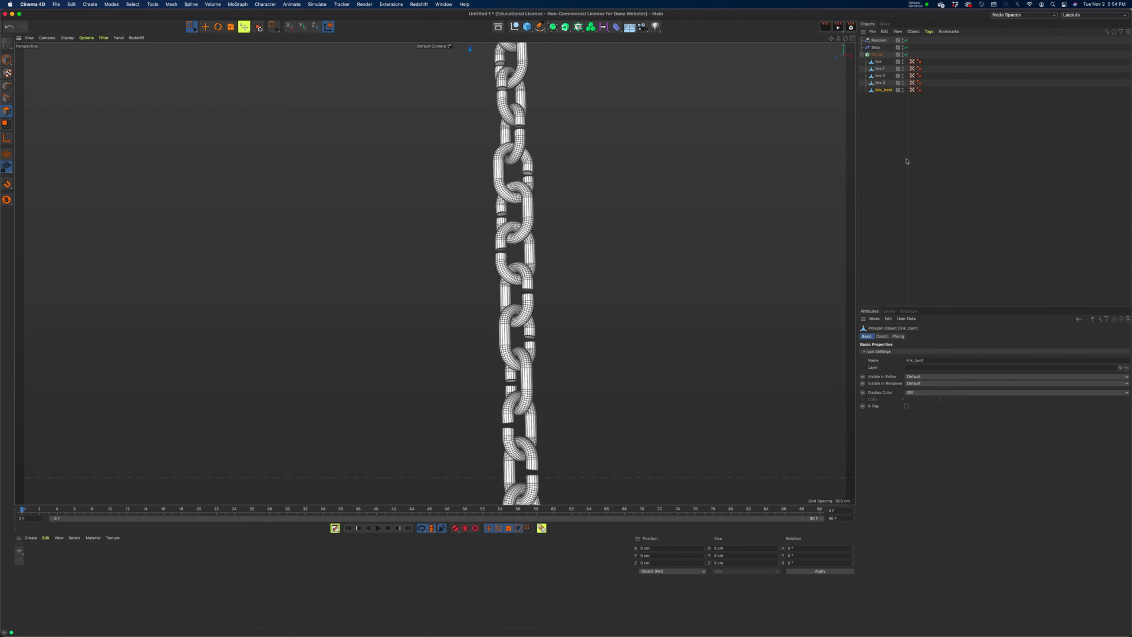
pyautogui.keyDown('alt'); pyautogui.moveTo(730, 171); pyautogui.dragTo(573, 198); pyautogui.keyUp('alt')
pyautogui.keyDown('alt'); pyautogui.moveTo(488, 110); pyautogui.dragTo(591, 139, button='right'); pyautogui.keyUp('alt')
pyautogui.keyDown('alt'); pyautogui.moveTo(592, 138); pyautogui.dragTo(731, 109); pyautogui.keyUp('alt')
# Set the Cloner's Clones mode to Iterate and undo the stray change to the clone count
pyautogui.click(877, 54)
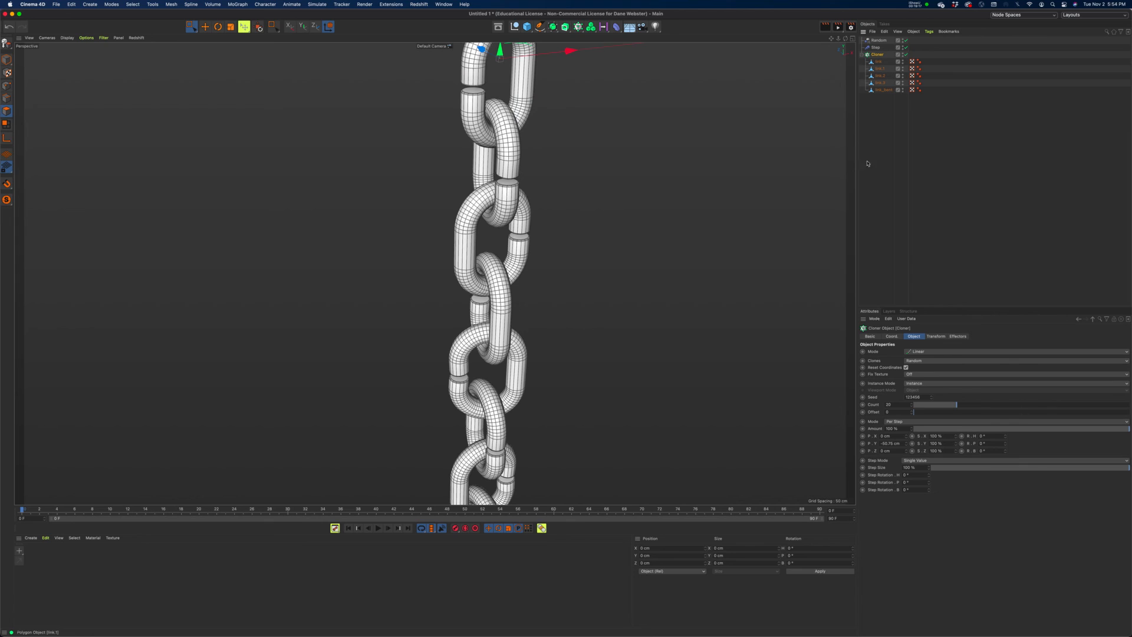
pyautogui.click(921, 361)
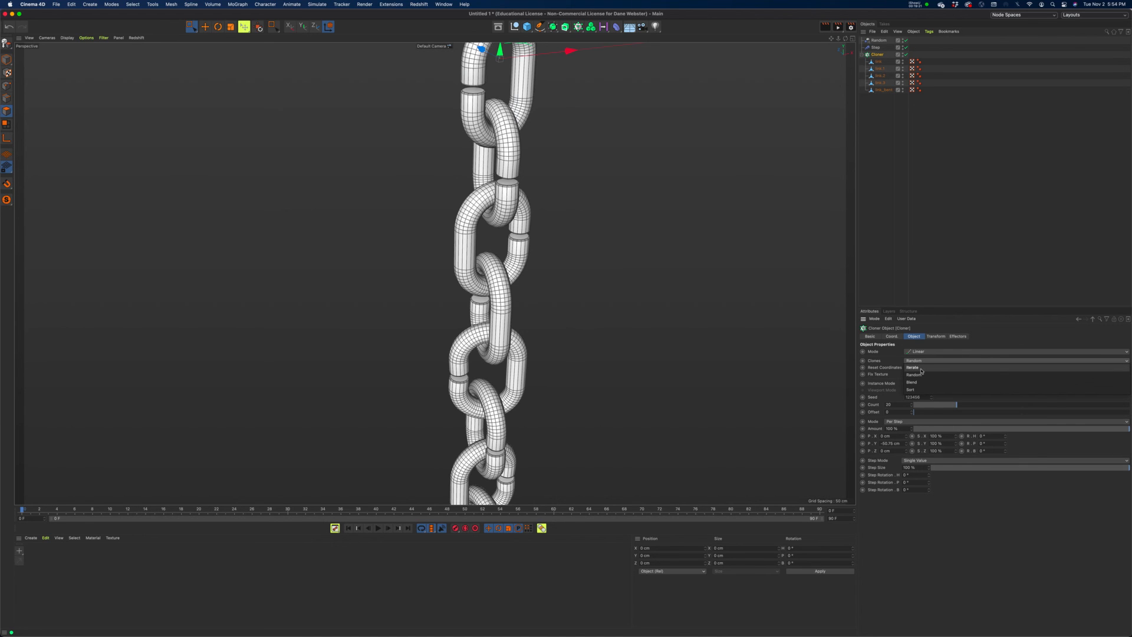
pyautogui.click(922, 368)
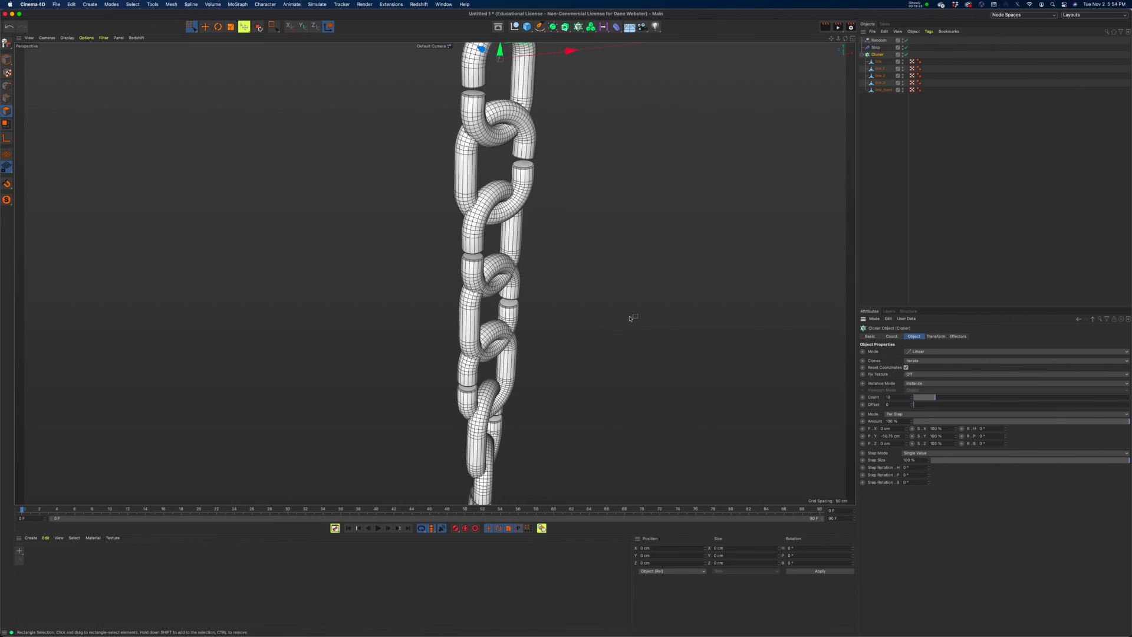
pyautogui.press('shift+super+z')
pyautogui.press('super+z')
pyautogui.keyDown('alt'); pyautogui.moveTo(595, 331); pyautogui.dragTo(592, 348); pyautogui.keyUp('alt')
pyautogui.keyDown('alt'); pyautogui.moveTo(592, 348); pyautogui.dragTo(515, 346, button='right'); pyautogui.keyUp('alt')
pyautogui.keyDown('alt'); pyautogui.moveTo(567, 352); pyautogui.dragTo(502, 269, button='middle'); pyautogui.keyUp('alt')
pyautogui.keyDown('alt'); pyautogui.moveTo(437, 400); pyautogui.dragTo(434, 273, button='middle'); pyautogui.keyUp('alt')
pyautogui.keyDown('alt'); pyautogui.moveTo(435, 273); pyautogui.dragTo(479, 248); pyautogui.keyUp('alt')
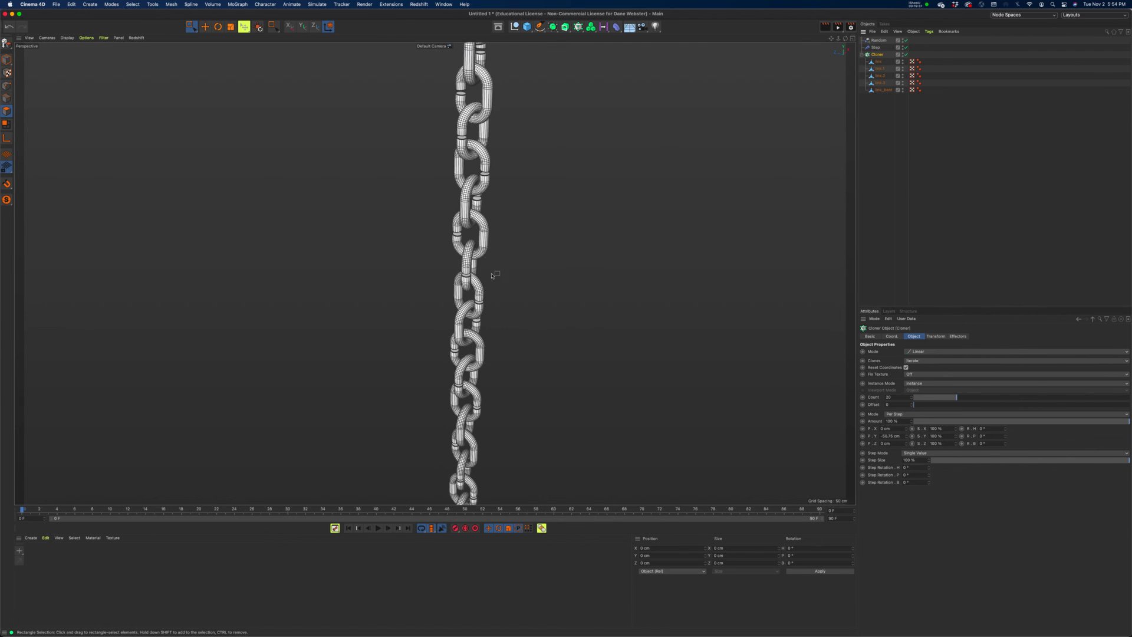
pyautogui.keyDown('alt'); pyautogui.moveTo(438, 178); pyautogui.dragTo(459, 229); pyautogui.keyUp('alt')
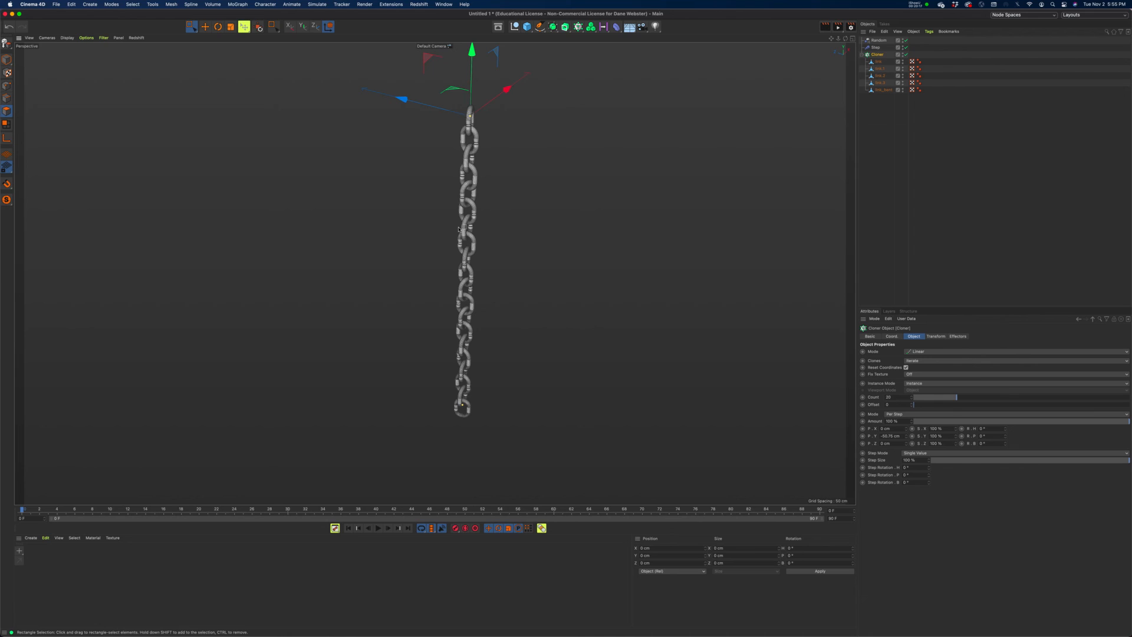
pyautogui.click(914, 6)
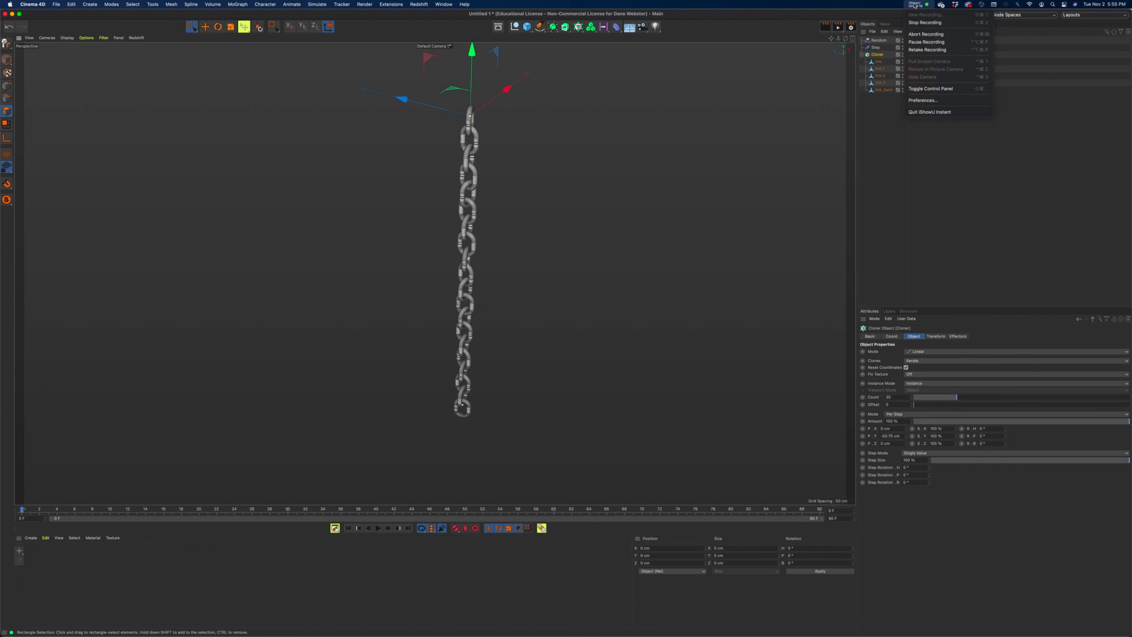